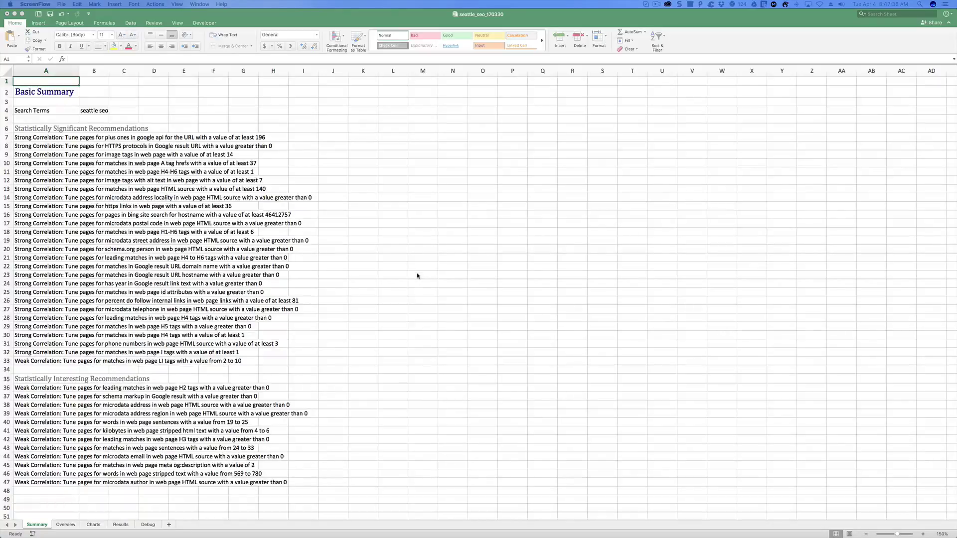
Review the ranked search results on the Results sheet and select the search term cell on the Summary sheet
{"action": "left_click", "coordinate": [126, 527]}
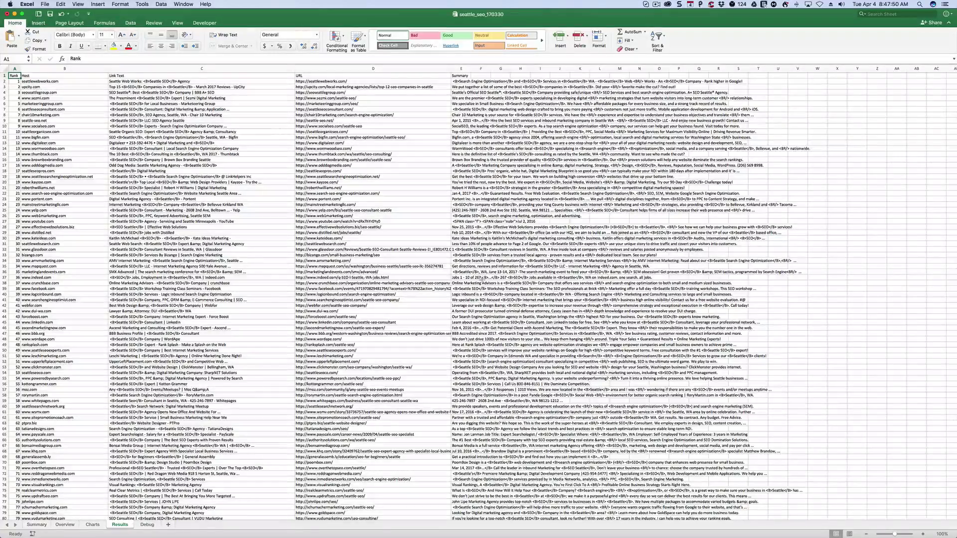
{"action": "scroll", "coordinate": [148, 308], "scroll_direction": "down", "scroll_amount": 10}
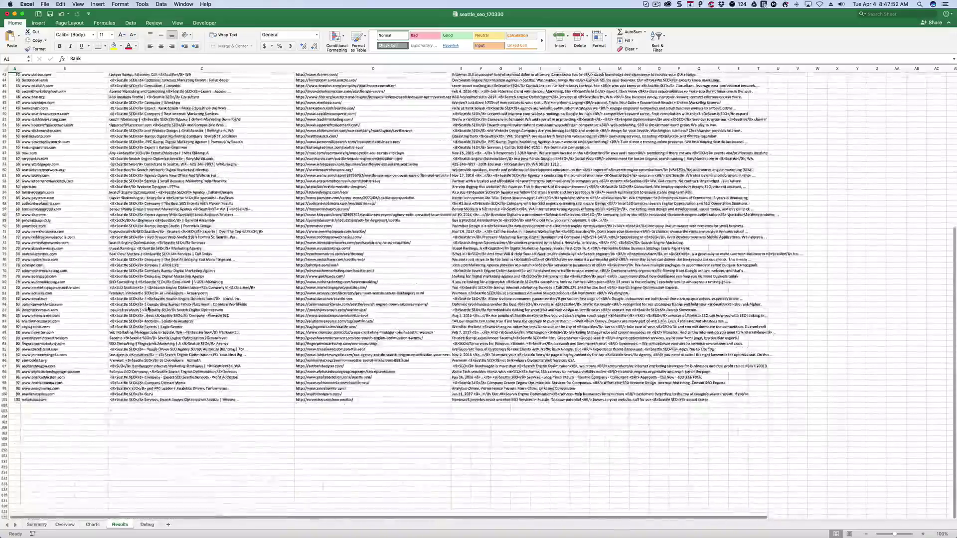
{"action": "scroll", "coordinate": [29, 402], "scroll_direction": "up", "scroll_amount": 5}
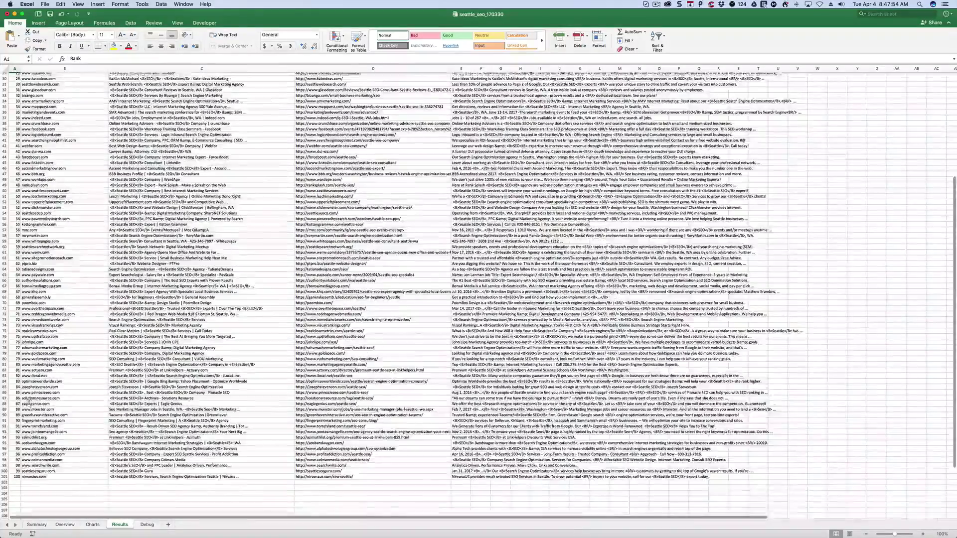
{"action": "scroll", "coordinate": [28, 401], "scroll_direction": "up", "scroll_amount": 10}
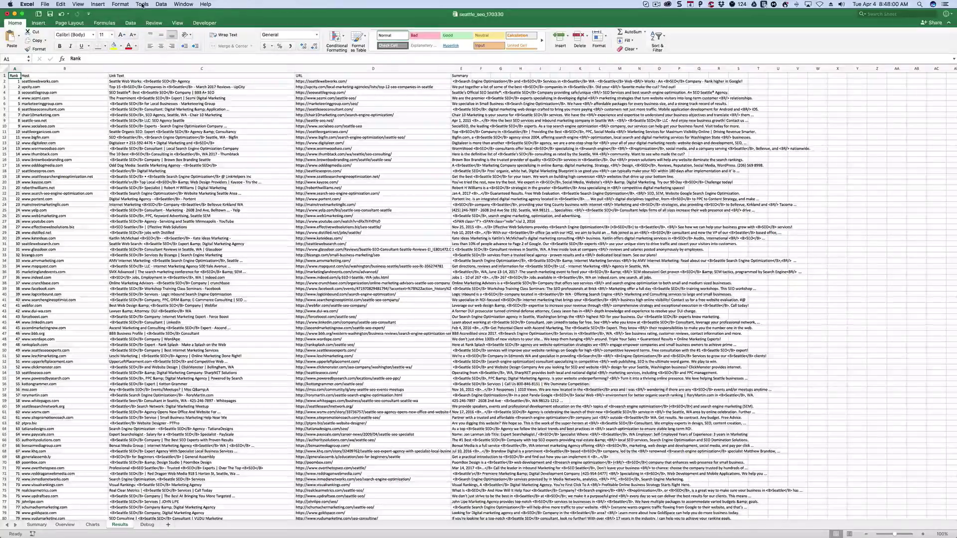
{"action": "left_click", "coordinate": [35, 525]}
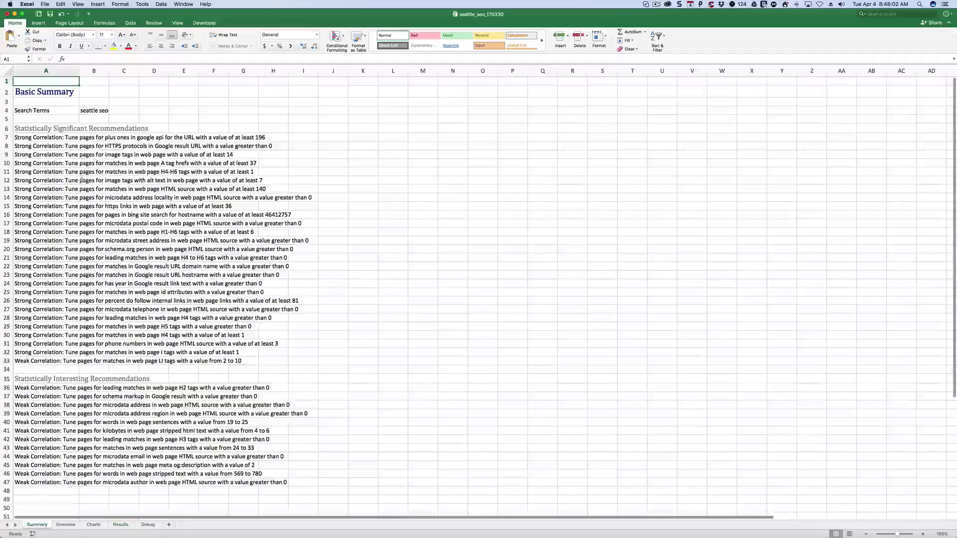
{"action": "left_click", "coordinate": [84, 111]}
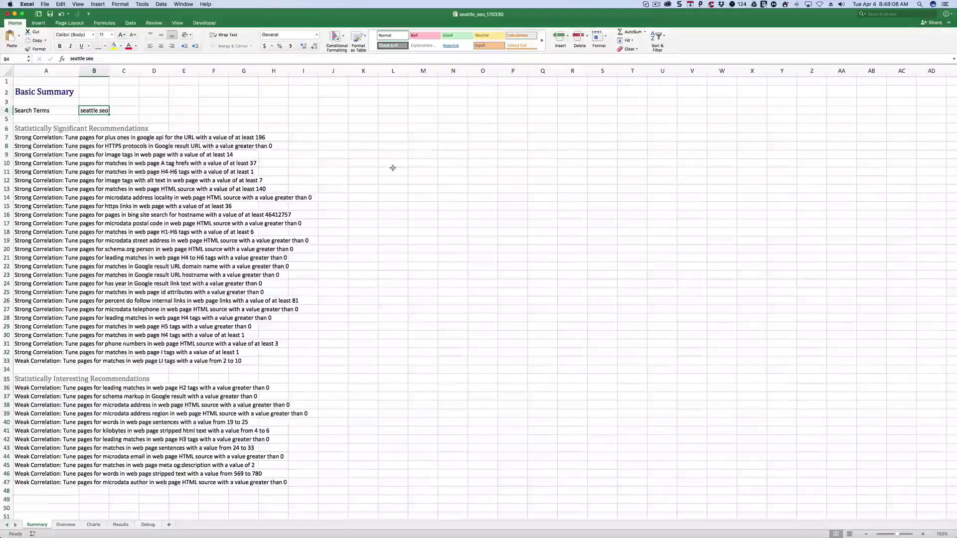
Widen columns B and C on the Debug sheet so the key and name texts are readable
{"action": "left_click", "coordinate": [149, 525]}
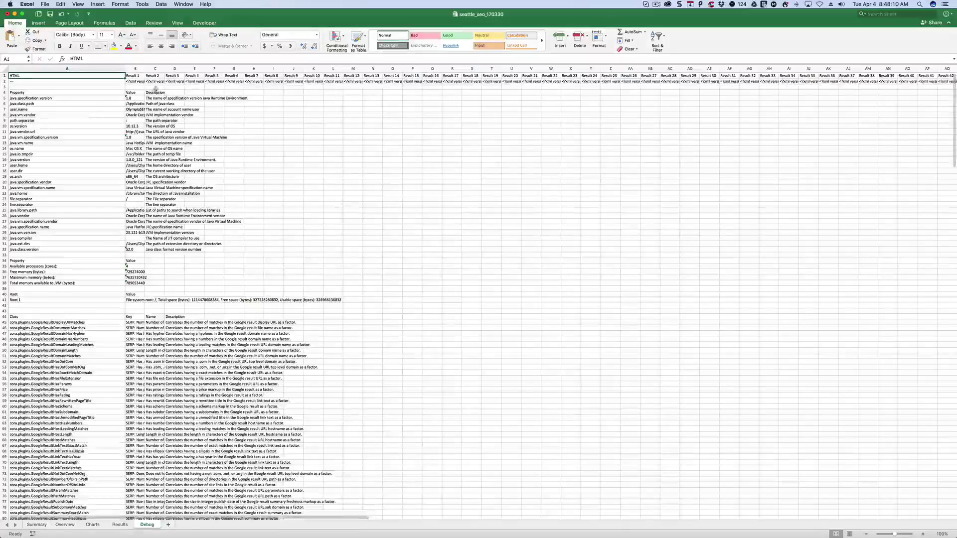
{"action": "left_click_drag", "start_coordinate": [144, 73], "coordinate": [224, 69]}
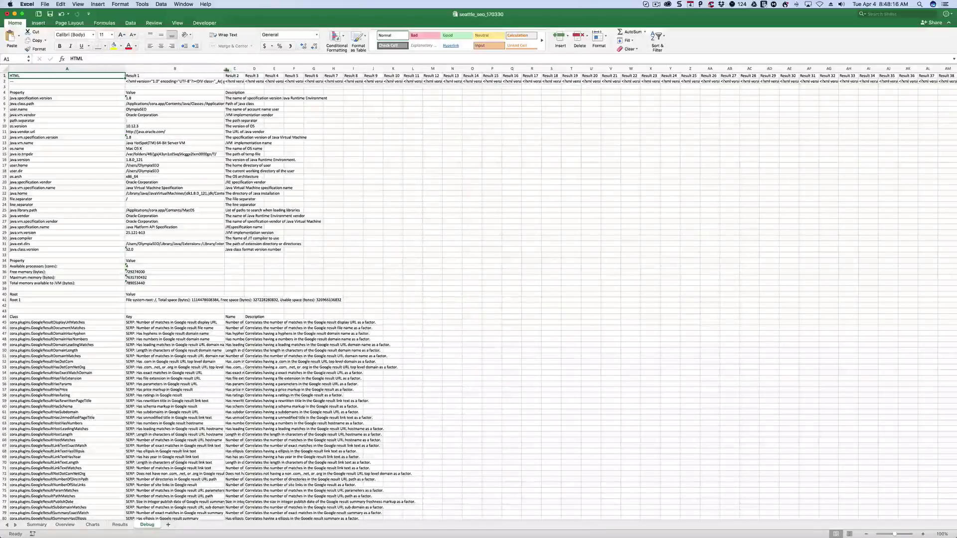
{"action": "left_click_drag", "start_coordinate": [224, 70], "coordinate": [451, 69]}
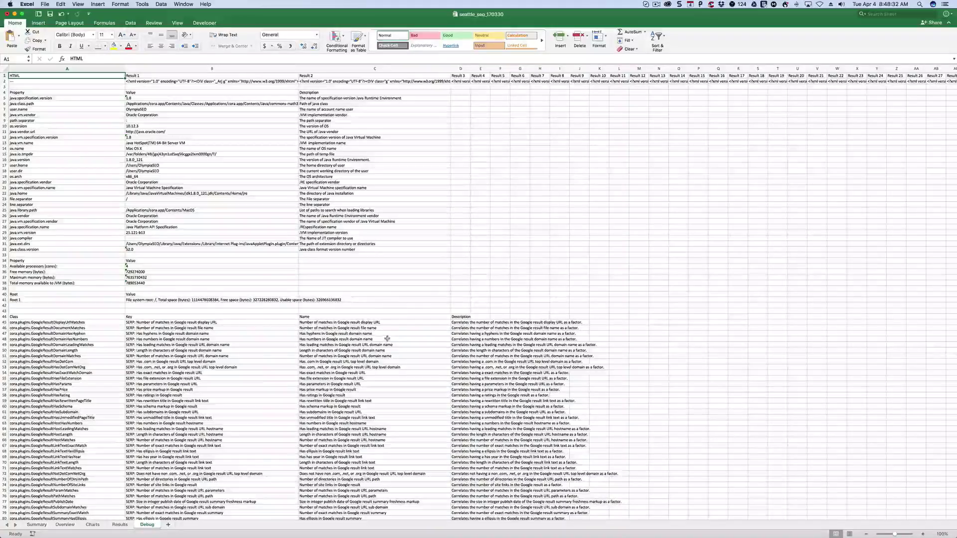
Examine the Debug sheet's full list of ranking factors with their classes, keys, names and descriptions, checking back on the Summary sheet
{"action": "scroll", "coordinate": [388, 339], "scroll_direction": "down", "scroll_amount": 3}
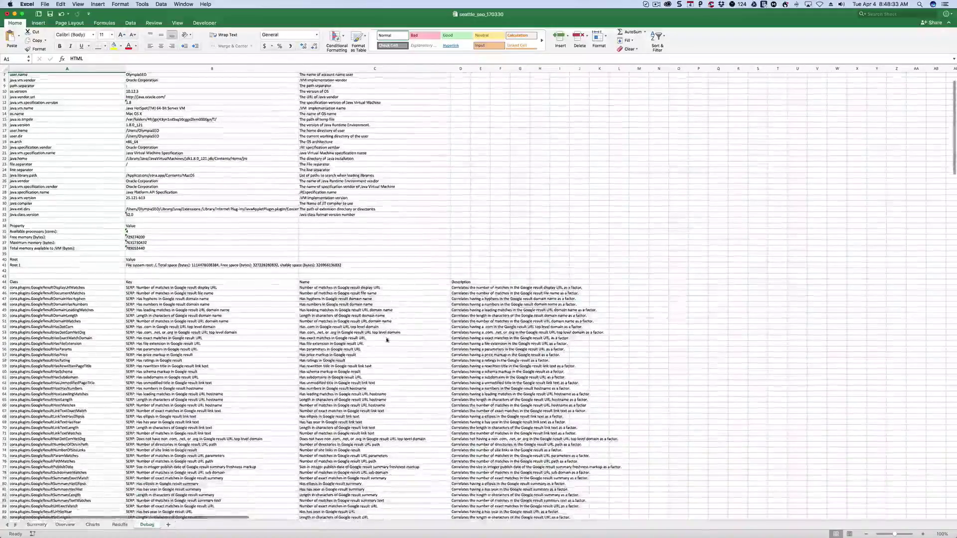
{"action": "left_click", "coordinate": [36, 525]}
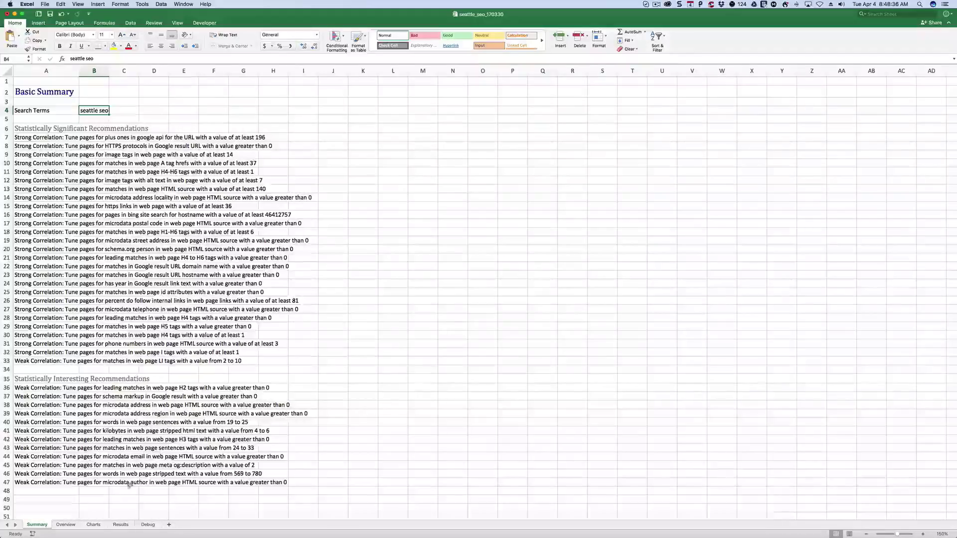
{"action": "left_click", "coordinate": [148, 525]}
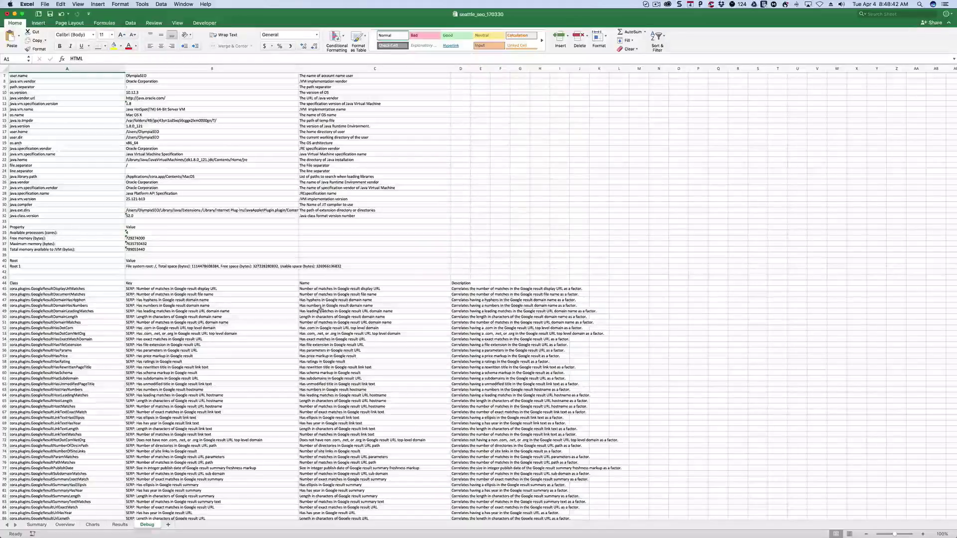
{"action": "scroll", "coordinate": [321, 309], "scroll_direction": "down", "scroll_amount": 5}
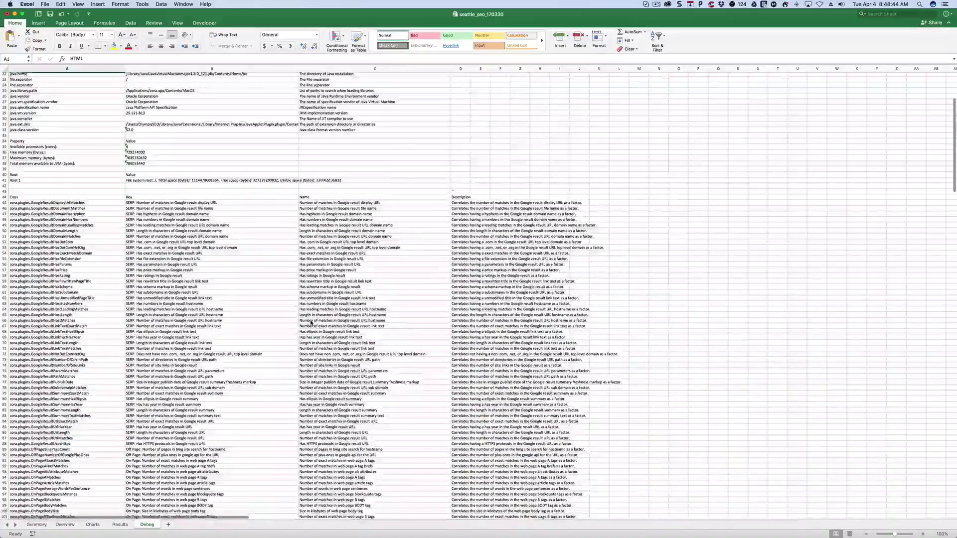
{"action": "scroll", "coordinate": [311, 323], "scroll_direction": "down", "scroll_amount": 8}
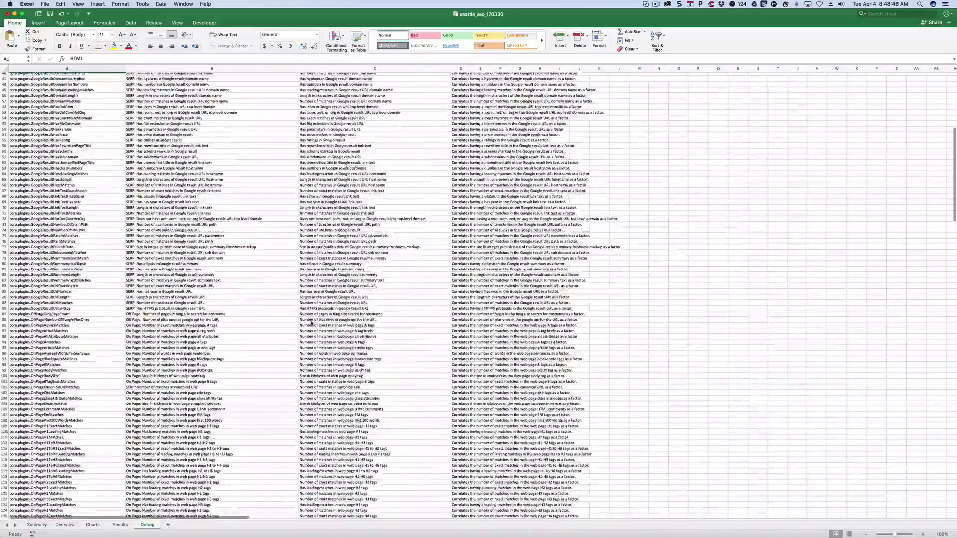
{"action": "scroll", "coordinate": [311, 323], "scroll_direction": "down", "scroll_amount": 10}
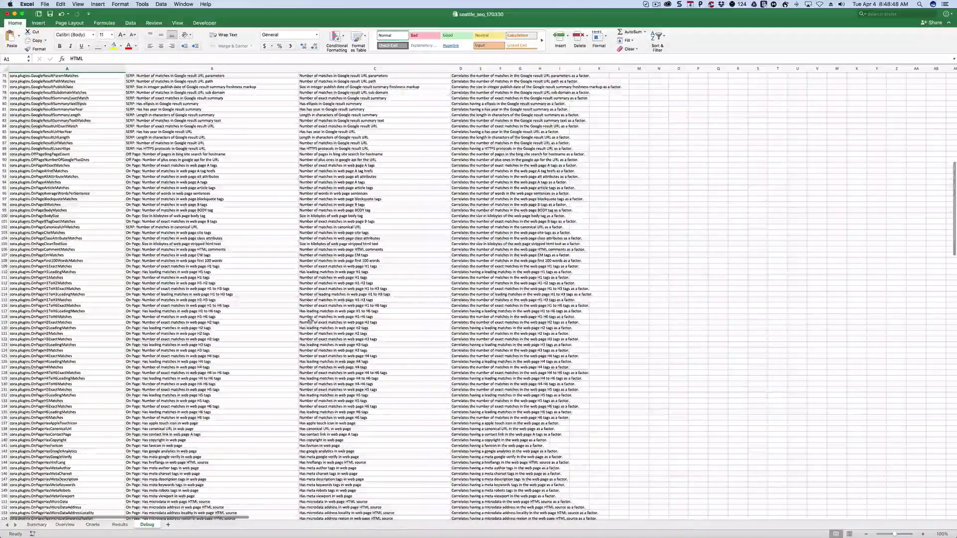
{"action": "scroll", "coordinate": [310, 322], "scroll_direction": "down", "scroll_amount": 1}
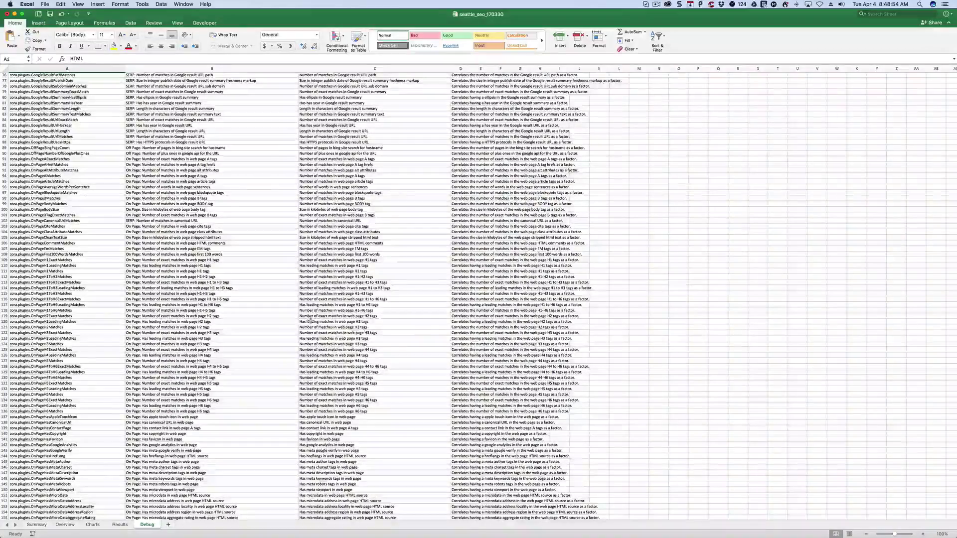
{"action": "scroll", "coordinate": [310, 321], "scroll_direction": "down", "scroll_amount": 1}
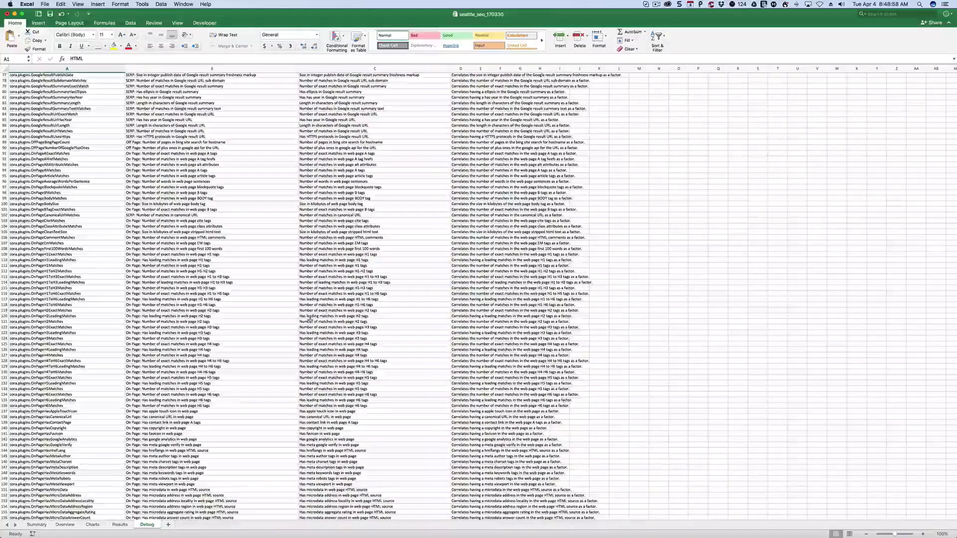
{"action": "scroll", "coordinate": [310, 318], "scroll_direction": "down", "scroll_amount": 4}
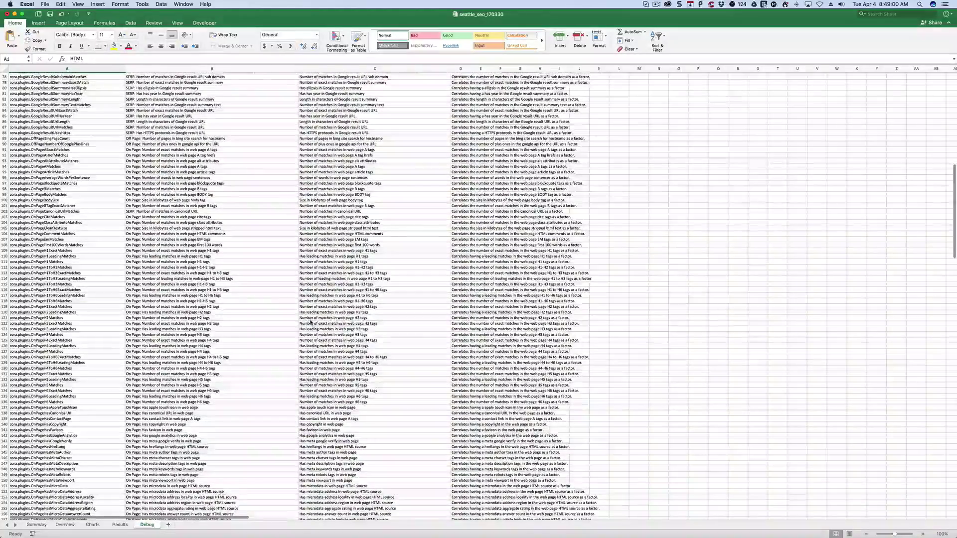
{"action": "scroll", "coordinate": [310, 321], "scroll_direction": "down", "scroll_amount": 3}
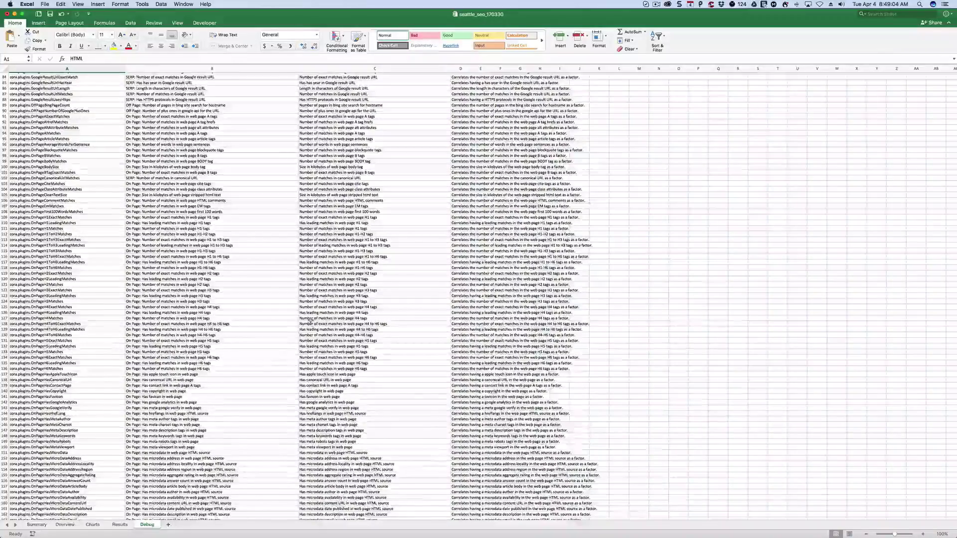
{"action": "scroll", "coordinate": [310, 321], "scroll_direction": "down", "scroll_amount": 10}
{"action": "scroll", "coordinate": [310, 322], "scroll_direction": "down", "scroll_amount": 20}
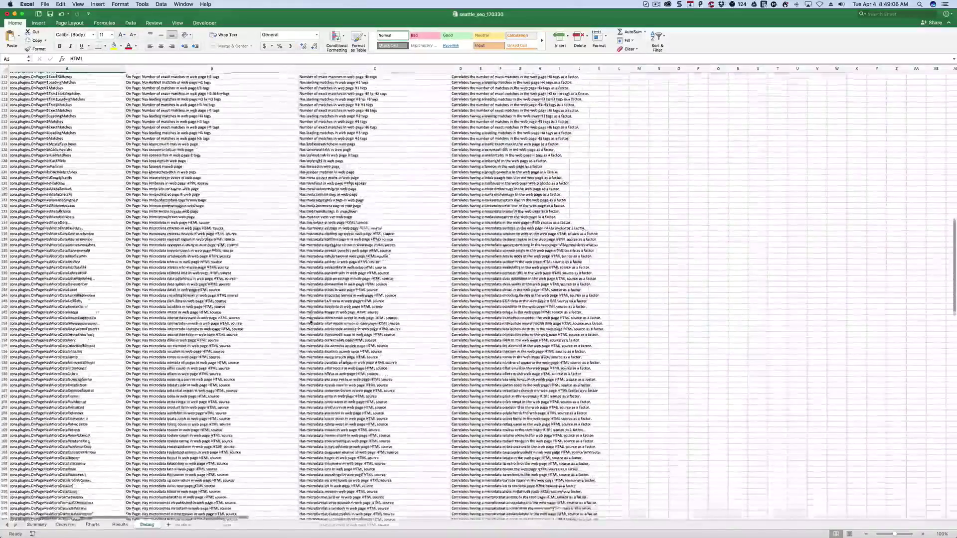
{"action": "scroll", "coordinate": [310, 322], "scroll_direction": "down", "scroll_amount": 20}
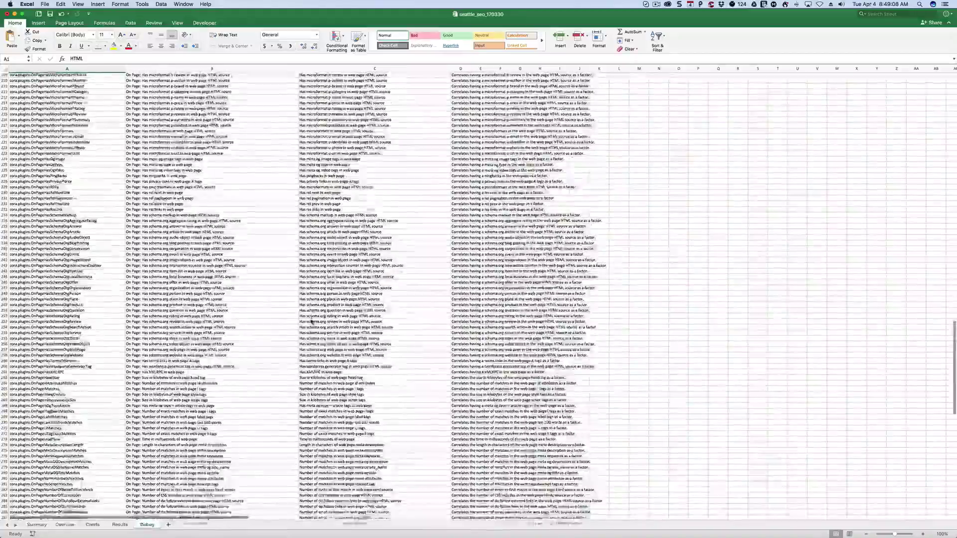
{"action": "scroll", "coordinate": [312, 321], "scroll_direction": "down", "scroll_amount": 13}
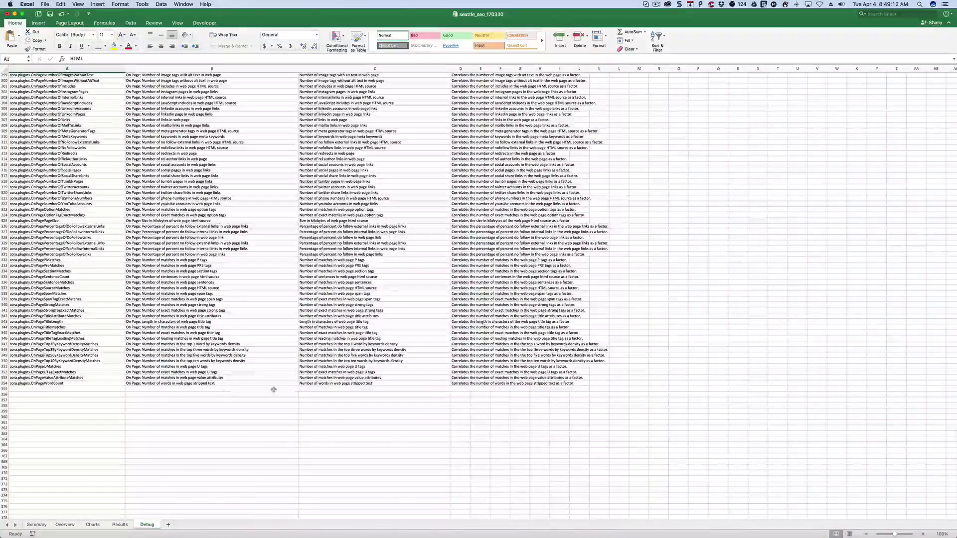
{"action": "scroll", "coordinate": [274, 390], "scroll_direction": "up", "scroll_amount": 2}
{"action": "scroll", "coordinate": [274, 392], "scroll_direction": "up", "scroll_amount": 6}
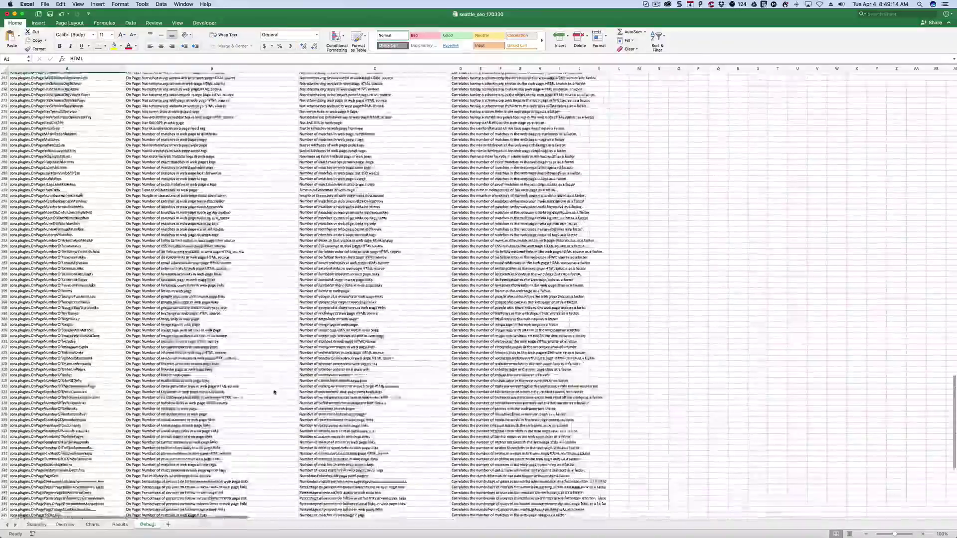
{"action": "scroll", "coordinate": [274, 388], "scroll_direction": "up", "scroll_amount": 5}
{"action": "scroll", "coordinate": [274, 390], "scroll_direction": "up", "scroll_amount": 10}
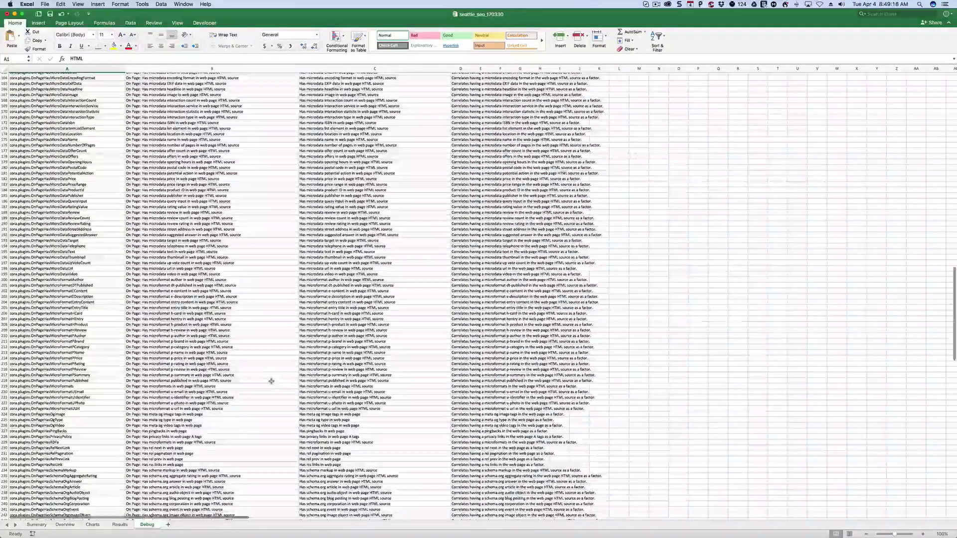
{"action": "scroll", "coordinate": [271, 381], "scroll_direction": "up", "scroll_amount": 5}
{"action": "scroll", "coordinate": [271, 383], "scroll_direction": "up", "scroll_amount": 20}
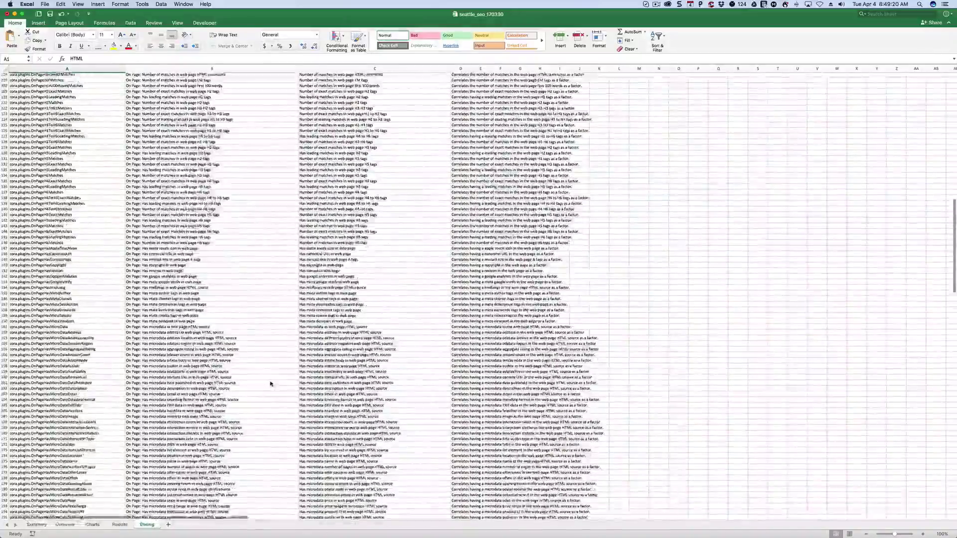
{"action": "scroll", "coordinate": [270, 383], "scroll_direction": "up", "scroll_amount": 11}
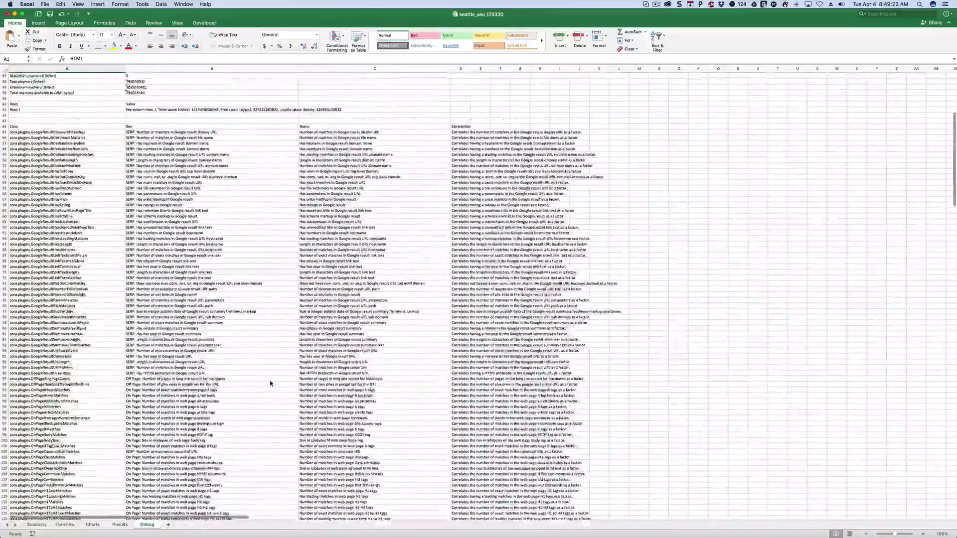
{"action": "scroll", "coordinate": [270, 383], "scroll_direction": "up", "scroll_amount": 2}
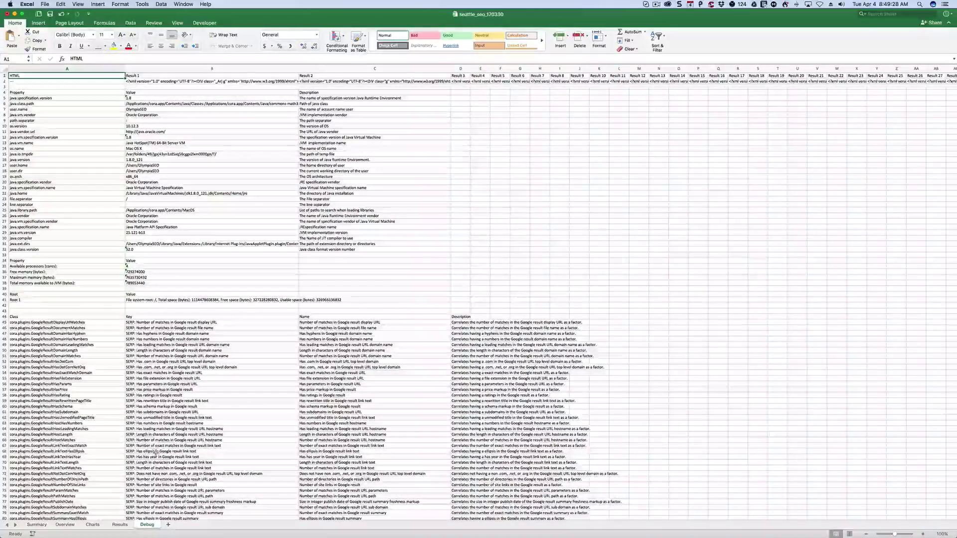
Review the Statistically Significant and Statistically Interesting Recommendations sections on the Summary sheet, selecting each heading
{"action": "left_click", "coordinate": [36, 524]}
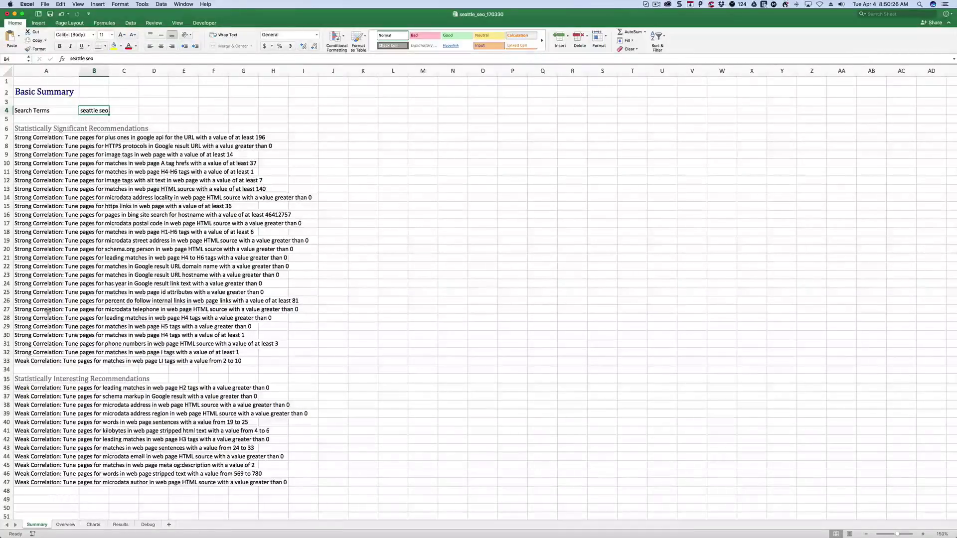
{"action": "left_click", "coordinate": [25, 130]}
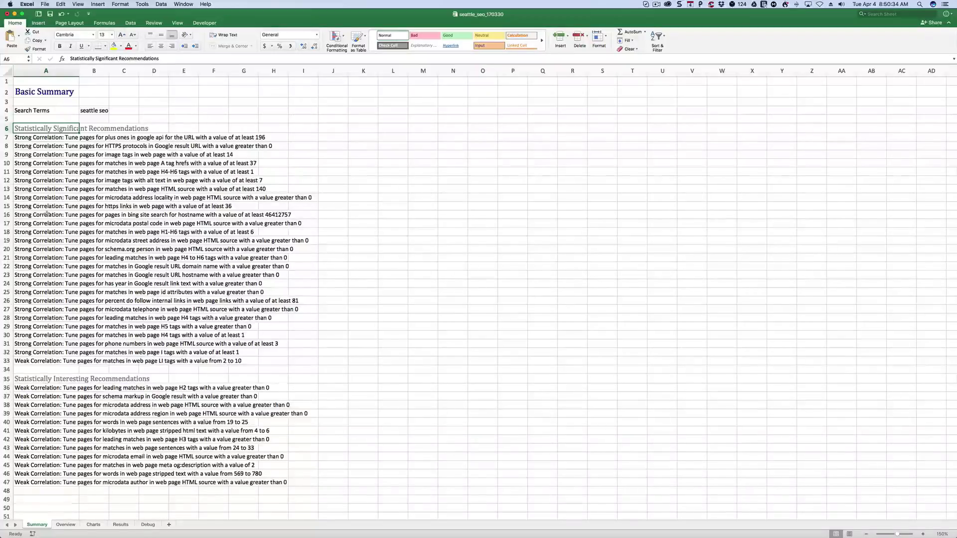
{"action": "left_click", "coordinate": [34, 379]}
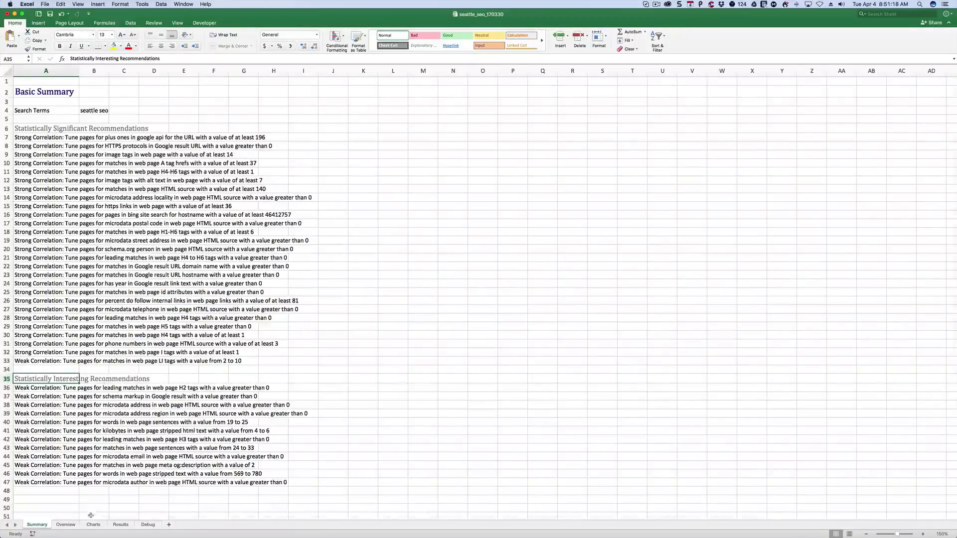
Examine the Overview sheet's factor table, including a factor's comment, the recommendations and the Spearman's and Pearson's correlation columns
{"action": "left_click", "coordinate": [67, 528]}
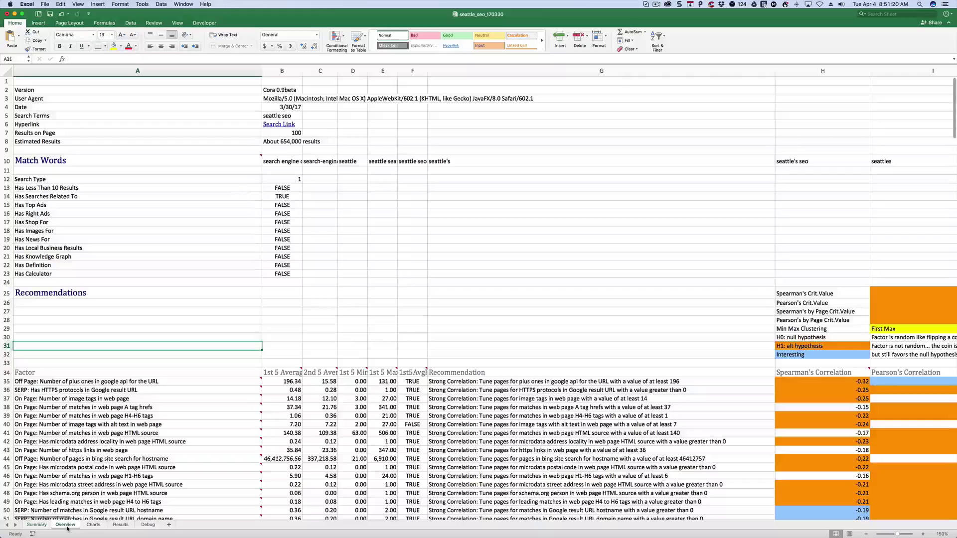
{"action": "mouse_move", "coordinate": [203, 391]}
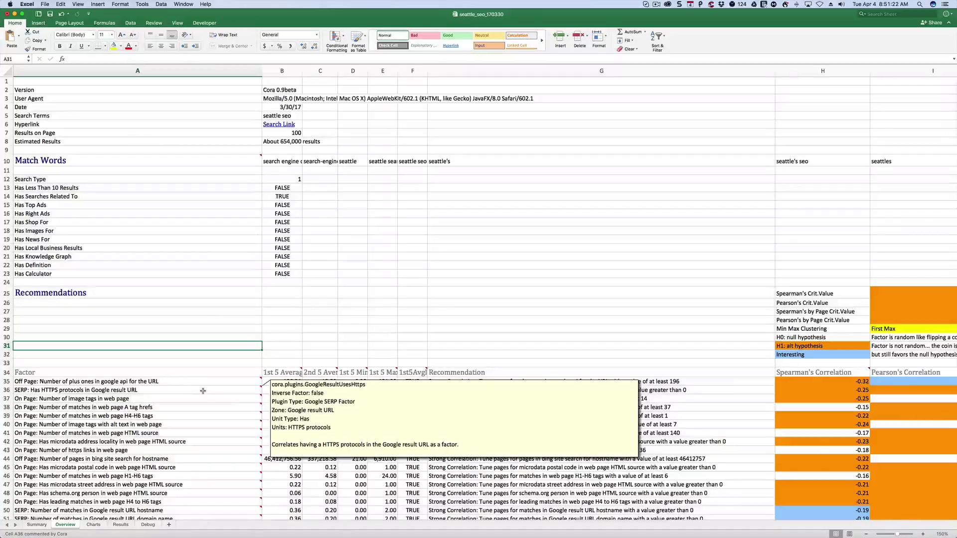
{"action": "scroll", "coordinate": [203, 391], "scroll_direction": "down", "scroll_amount": 5}
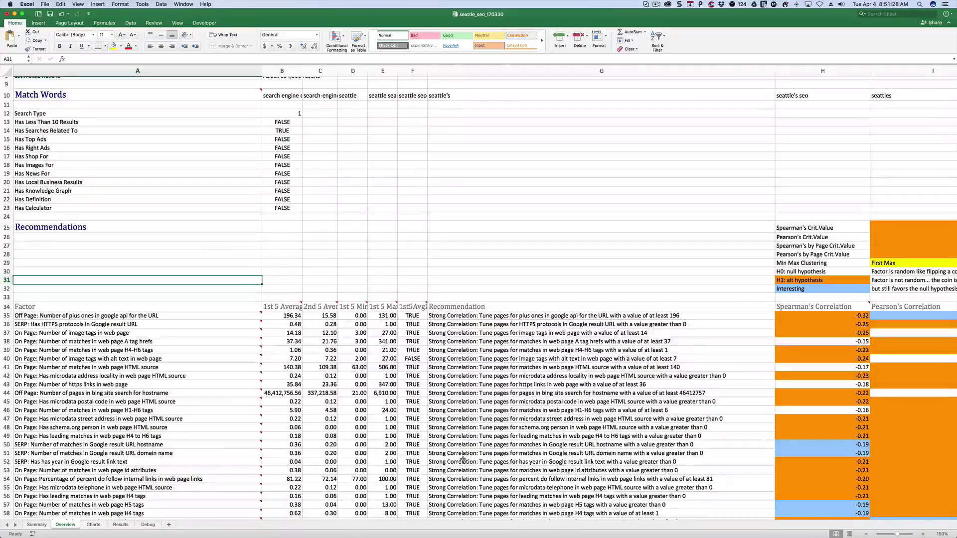
{"action": "scroll", "coordinate": [463, 459], "scroll_direction": "up", "scroll_amount": 1}
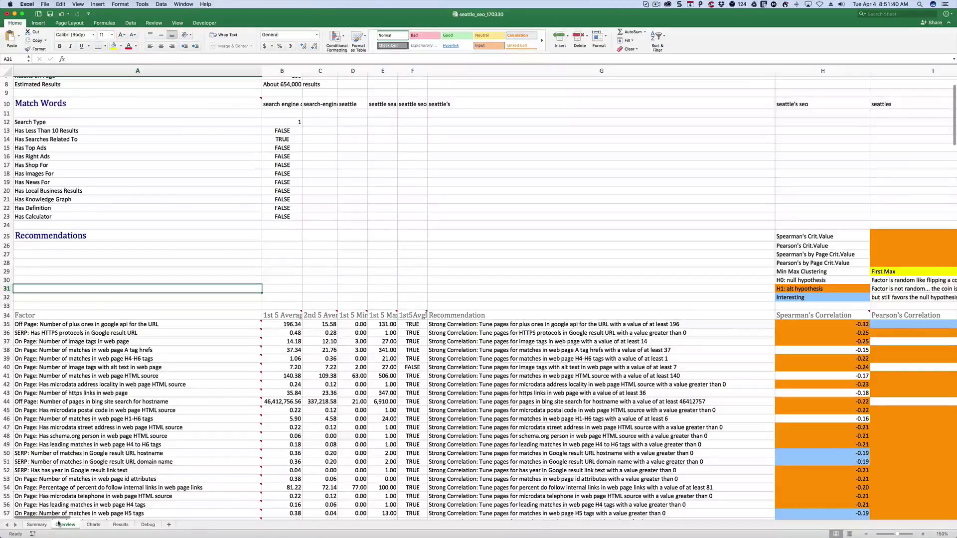
{"action": "left_click_drag", "start_coordinate": [60, 521], "coordinate": [99, 521]}
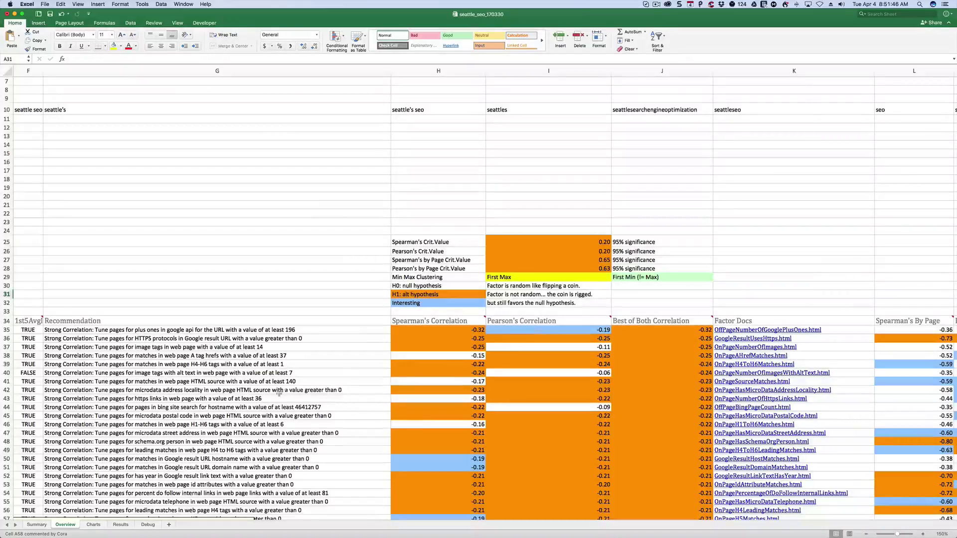
Examine the strong and weak correlation recommendations on the Overview sheet, then select the H5 tags factor in column A
{"action": "scroll", "coordinate": [279, 396], "scroll_direction": "down", "scroll_amount": 2}
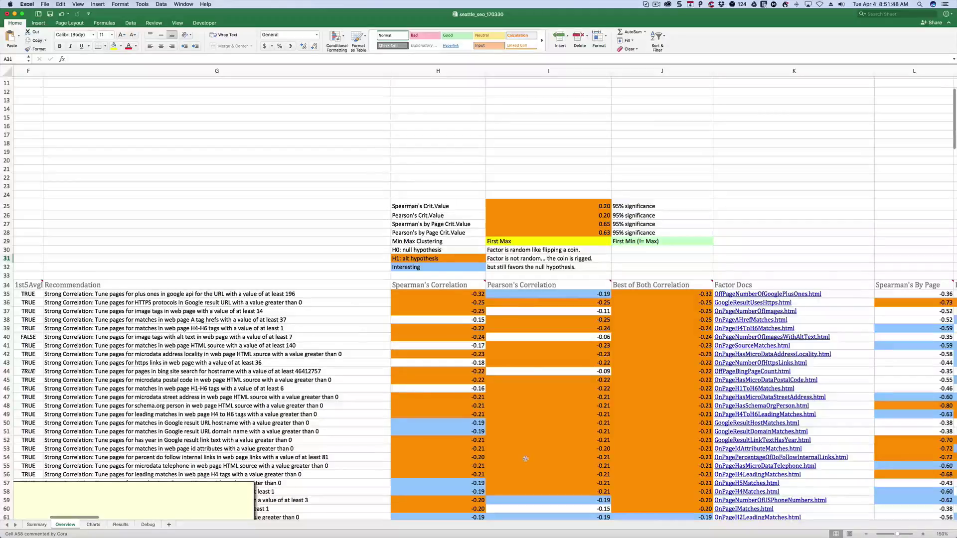
{"action": "scroll", "coordinate": [522, 455], "scroll_direction": "down", "scroll_amount": 5}
{"action": "scroll", "coordinate": [522, 456], "scroll_direction": "down", "scroll_amount": 6}
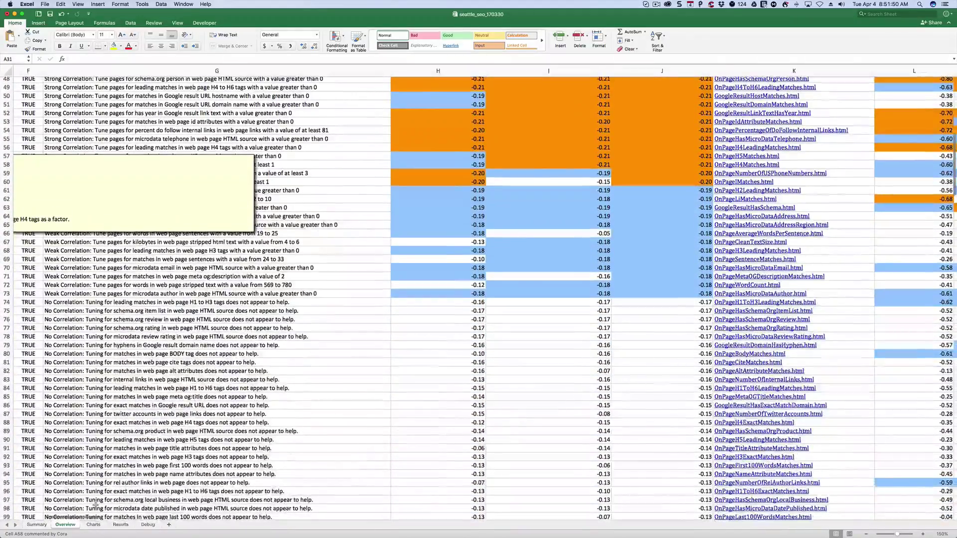
{"action": "left_click_drag", "start_coordinate": [79, 520], "coordinate": [42, 518]}
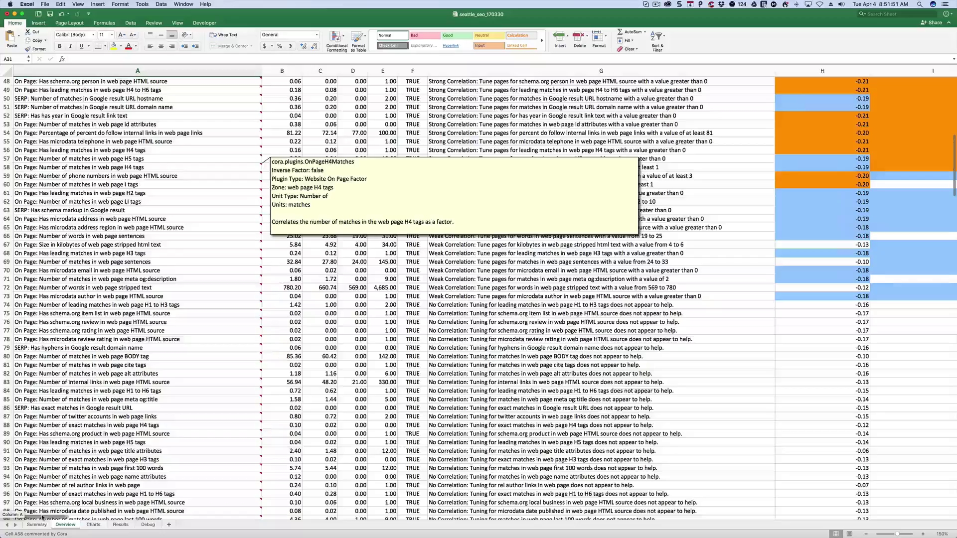
{"action": "left_click", "coordinate": [210, 167]}
{"action": "key", "text": "Up"}
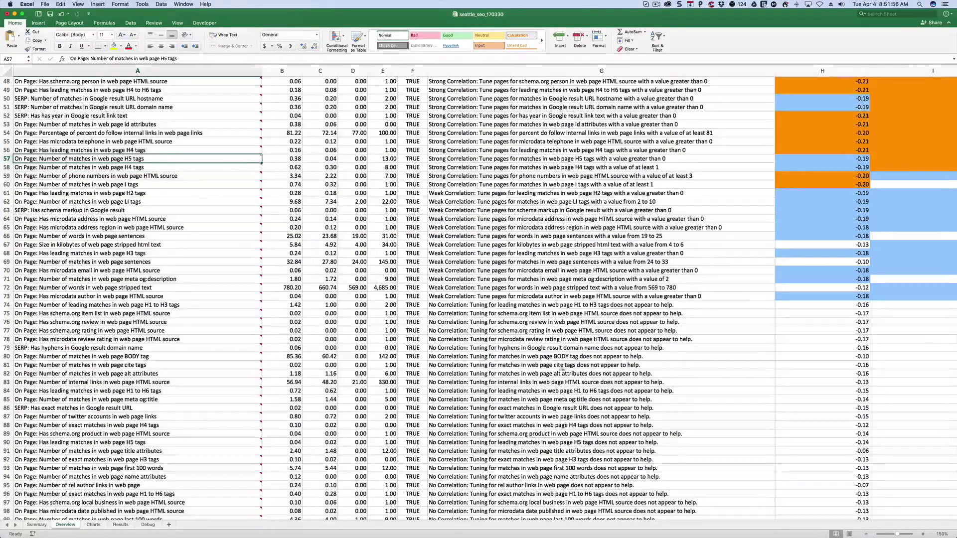
Examine the remaining factors down to the end of the Overview table, comparing the inverse correlation recommendations with their correlation columns
{"action": "scroll", "coordinate": [322, 408], "scroll_direction": "down", "scroll_amount": 20}
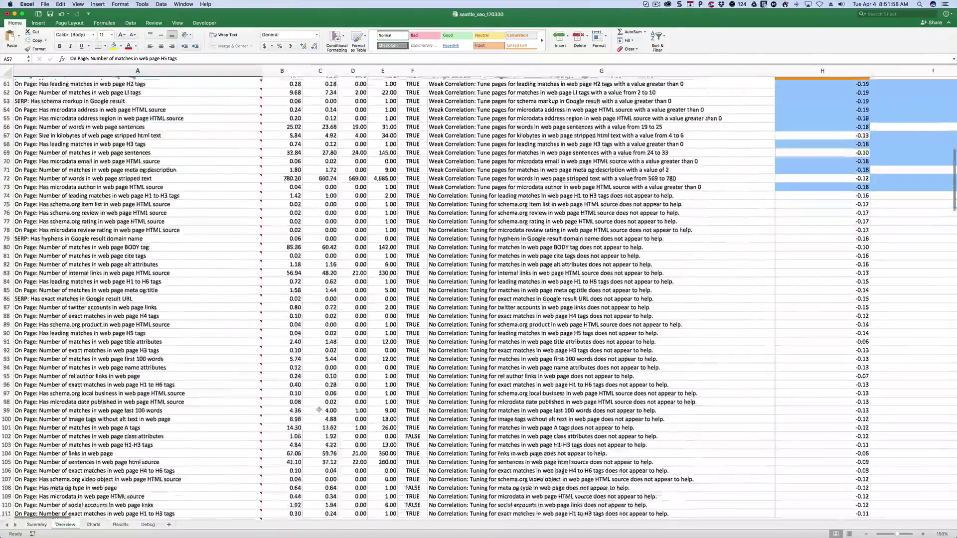
{"action": "scroll", "coordinate": [321, 408], "scroll_direction": "down", "scroll_amount": 20}
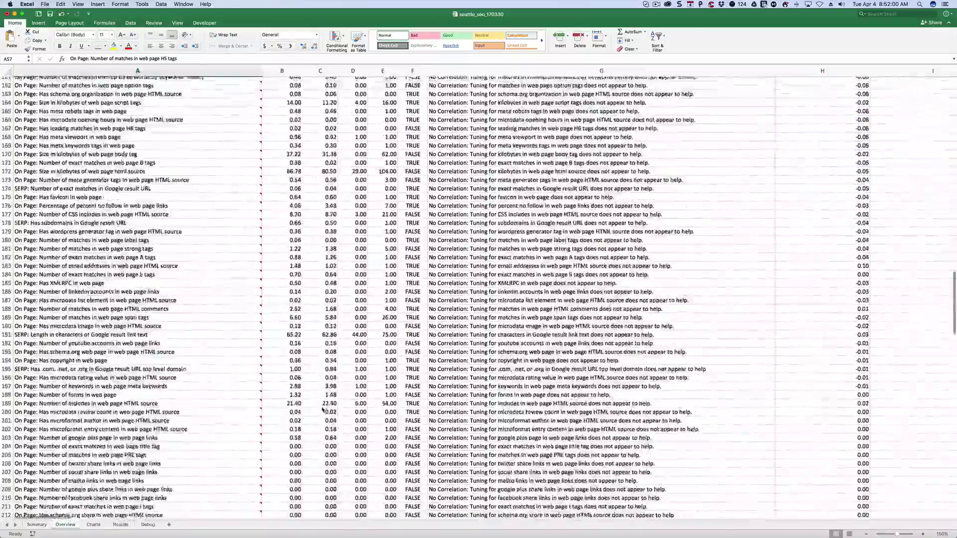
{"action": "scroll", "coordinate": [322, 407], "scroll_direction": "down", "scroll_amount": 20}
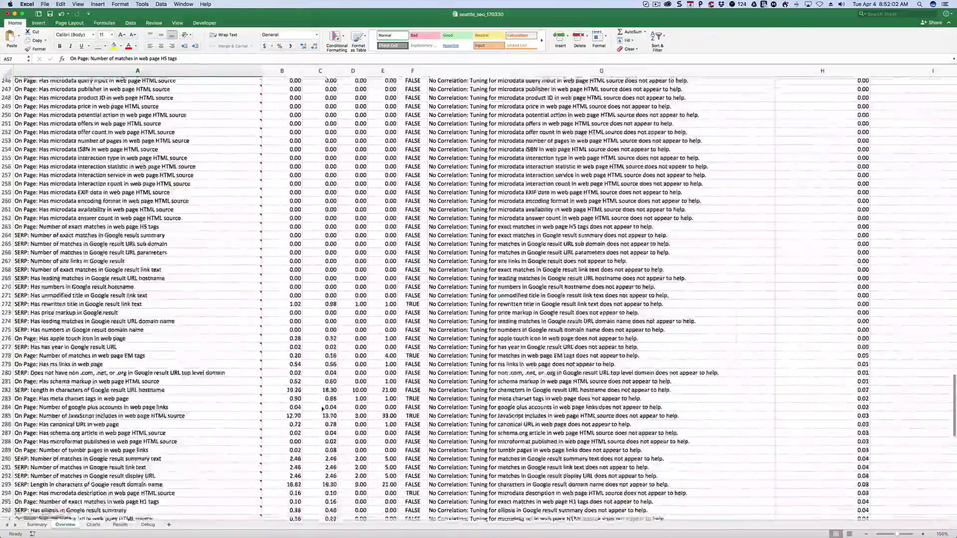
{"action": "scroll", "coordinate": [322, 408], "scroll_direction": "down", "scroll_amount": 8}
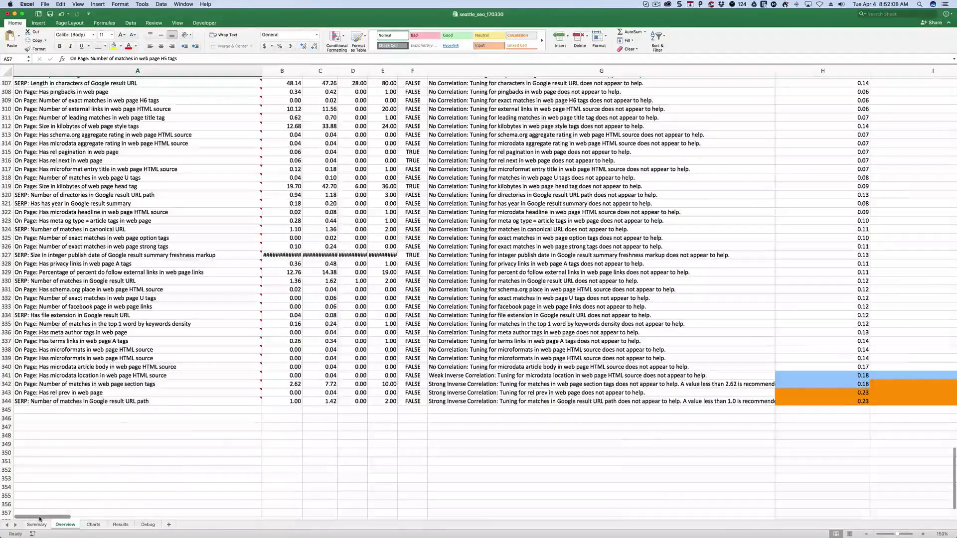
{"action": "left_click_drag", "start_coordinate": [40, 518], "coordinate": [56, 521]}
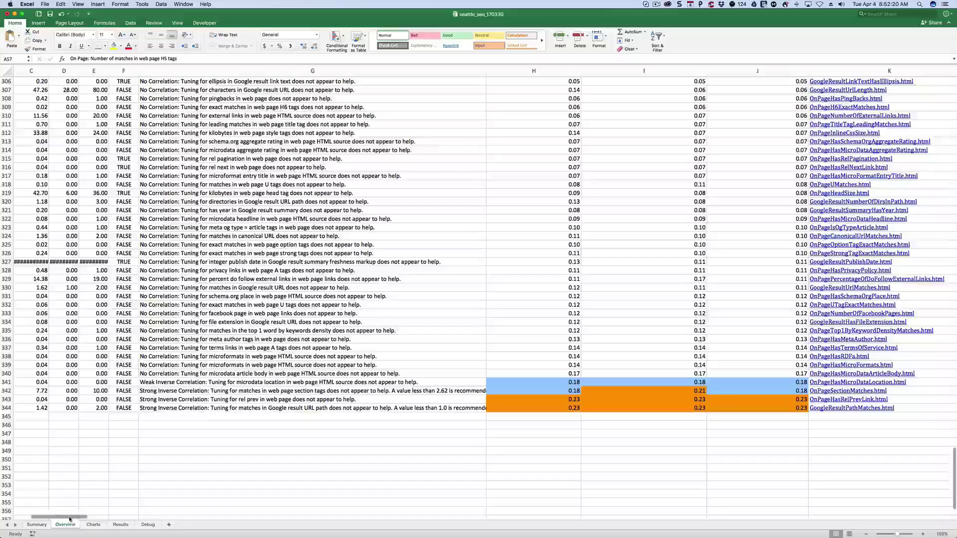
{"action": "left_click_drag", "start_coordinate": [72, 519], "coordinate": [41, 517]}
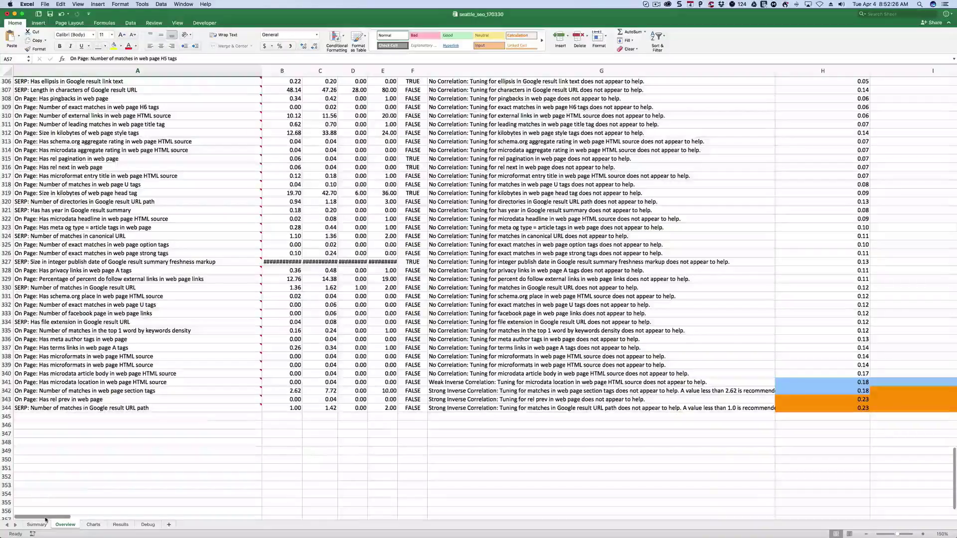
Review the no-correlation factors and their recommendations from the end of the Overview table back to its beginning
{"action": "scroll", "coordinate": [128, 452], "scroll_direction": "up", "scroll_amount": 1}
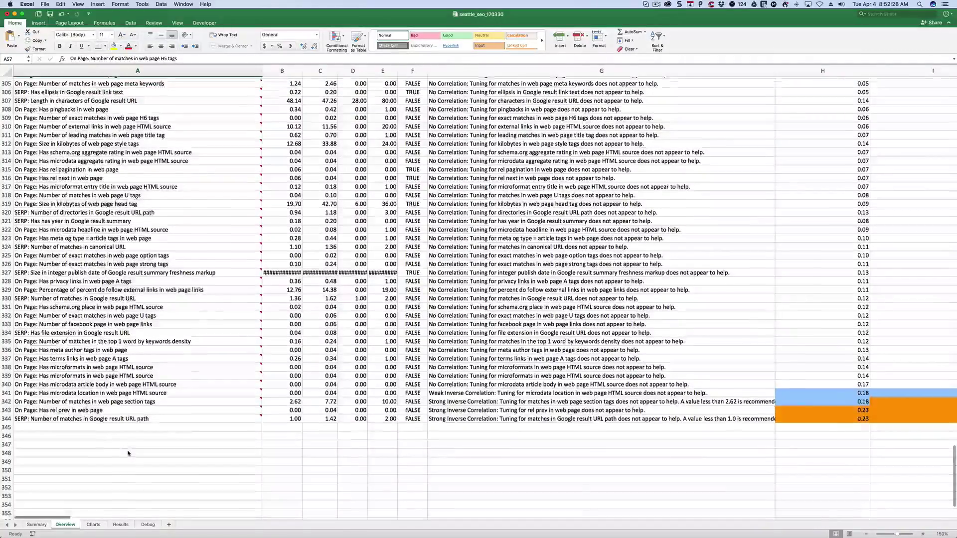
{"action": "scroll", "coordinate": [128, 453], "scroll_direction": "up", "scroll_amount": 10}
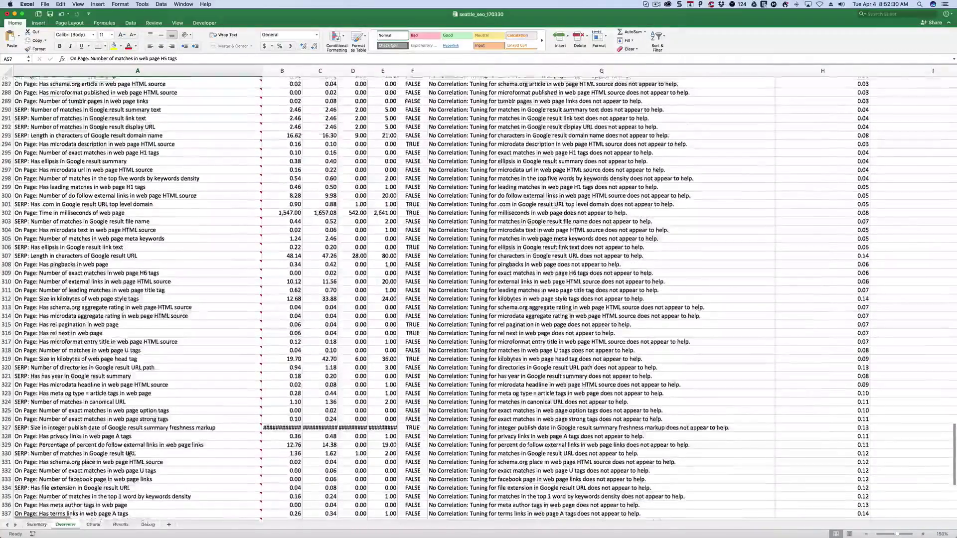
{"action": "scroll", "coordinate": [128, 454], "scroll_direction": "up", "scroll_amount": 8}
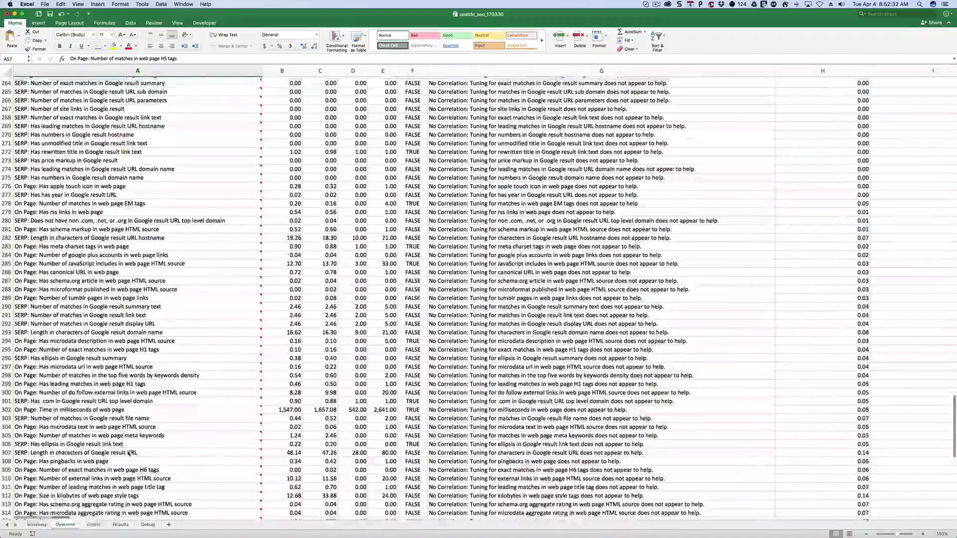
{"action": "scroll", "coordinate": [128, 453], "scroll_direction": "up", "scroll_amount": 20}
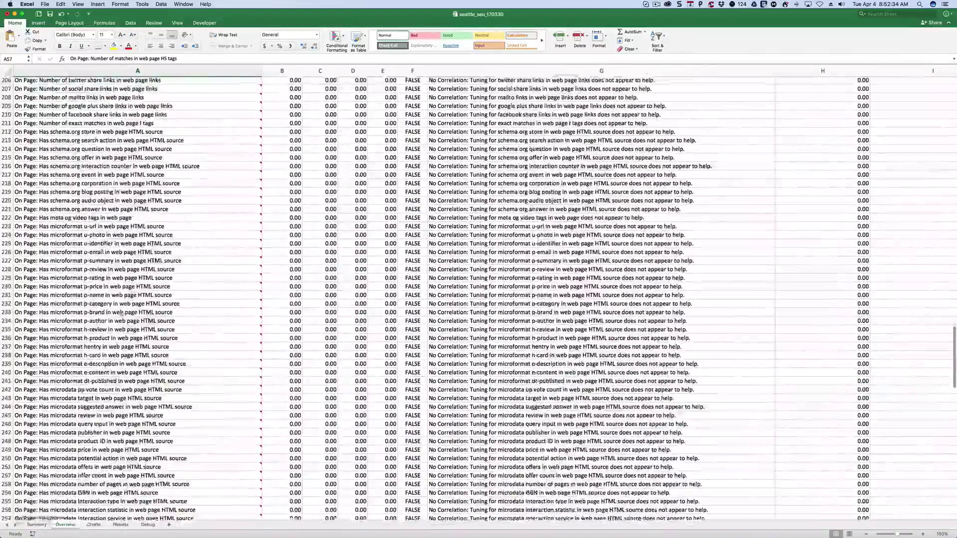
{"action": "scroll", "coordinate": [122, 314], "scroll_direction": "up", "scroll_amount": 5}
{"action": "scroll", "coordinate": [185, 301], "scroll_direction": "up", "scroll_amount": 15}
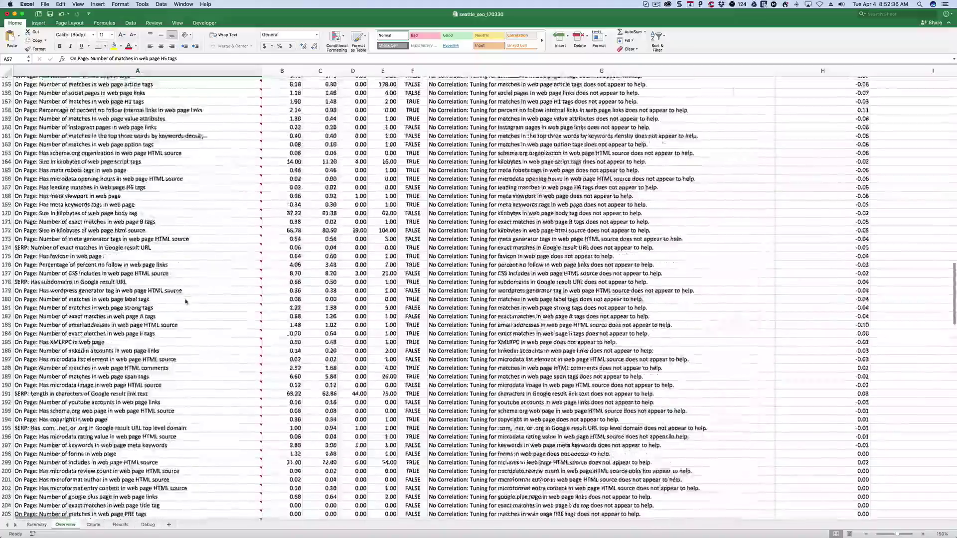
{"action": "scroll", "coordinate": [185, 301], "scroll_direction": "up", "scroll_amount": 3}
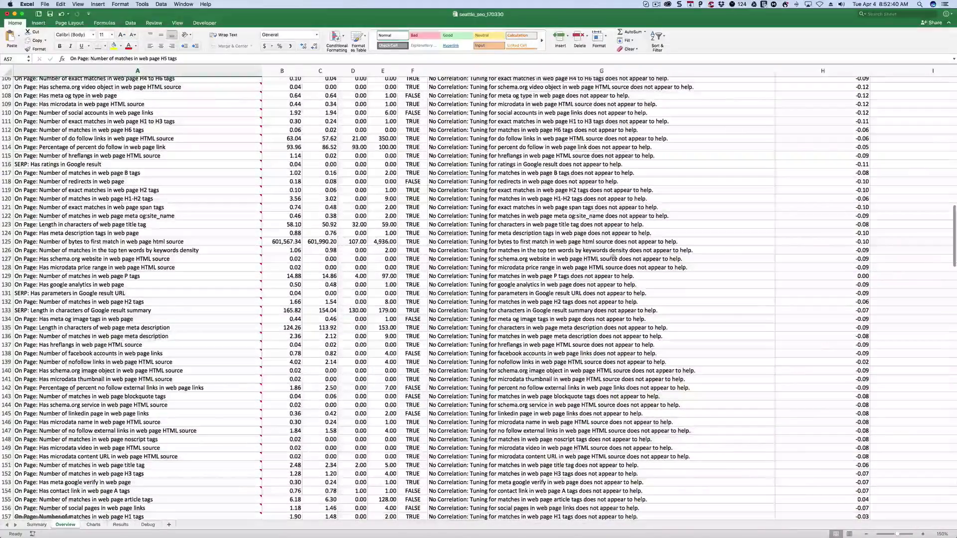
{"action": "scroll", "coordinate": [938, 232], "scroll_direction": "up", "scroll_amount": 2}
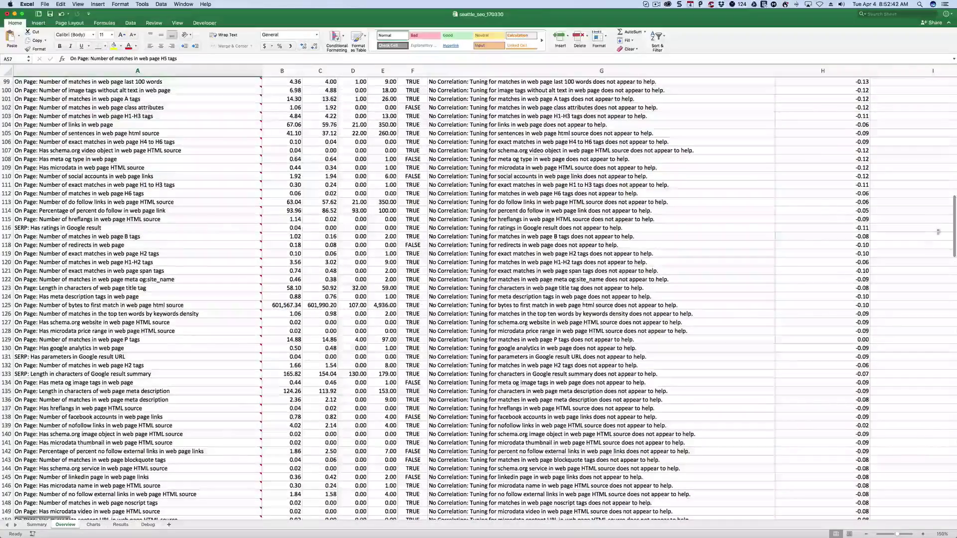
{"action": "scroll", "coordinate": [950, 226], "scroll_direction": "up", "scroll_amount": 20}
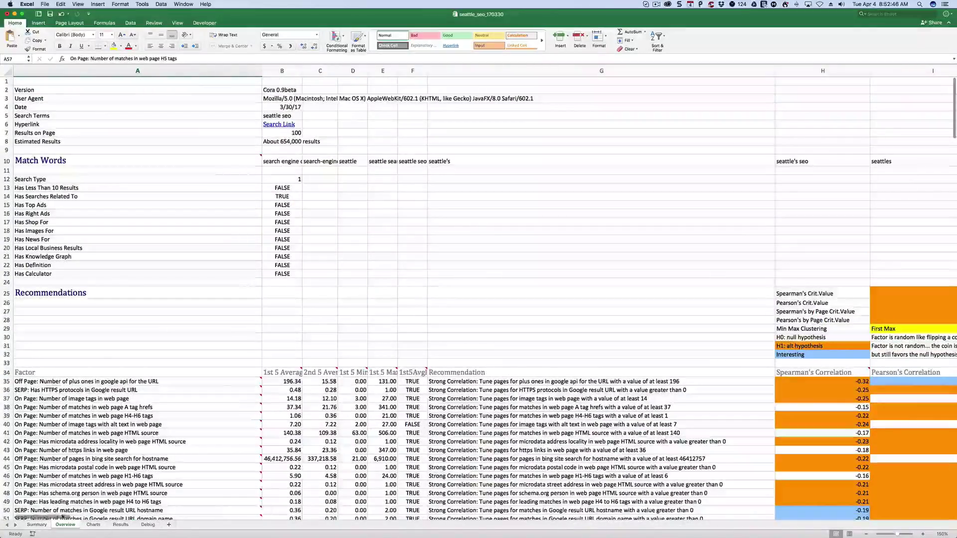
Look over the Overview sheet's correlation and by-page columns, then select the Match Words heading
{"action": "scroll", "coordinate": [111, 517], "scroll_direction": "right", "scroll_amount": 10}
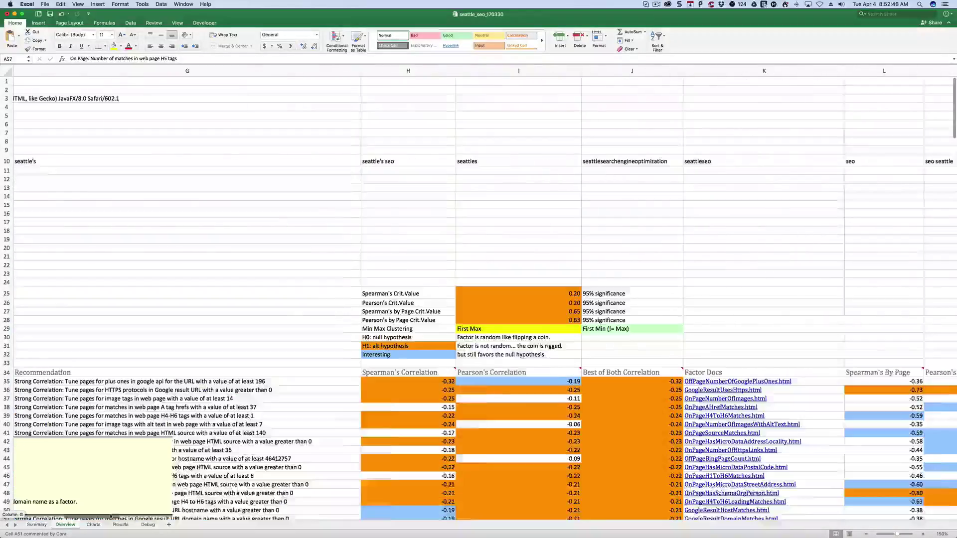
{"action": "scroll", "coordinate": [111, 517], "scroll_direction": "left", "scroll_amount": 10}
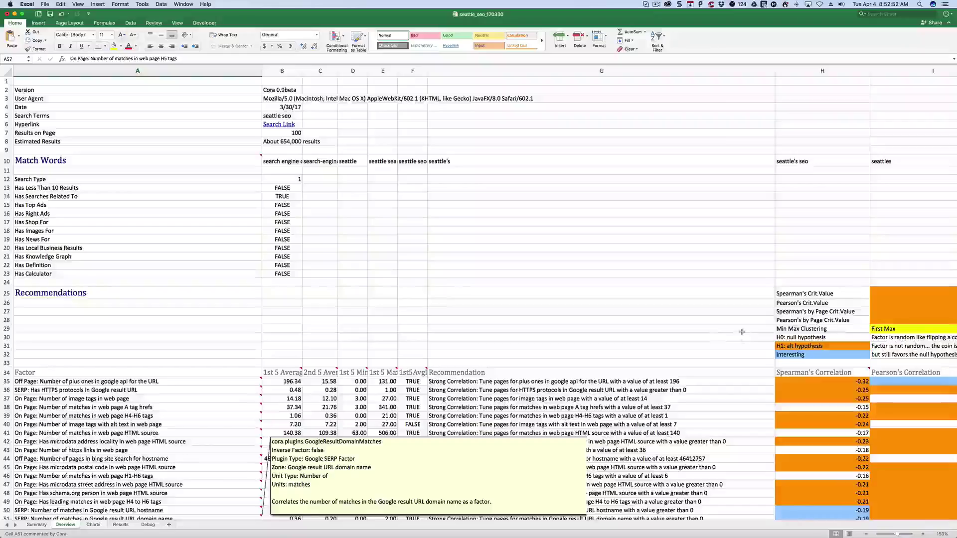
{"action": "left_click", "coordinate": [217, 344]}
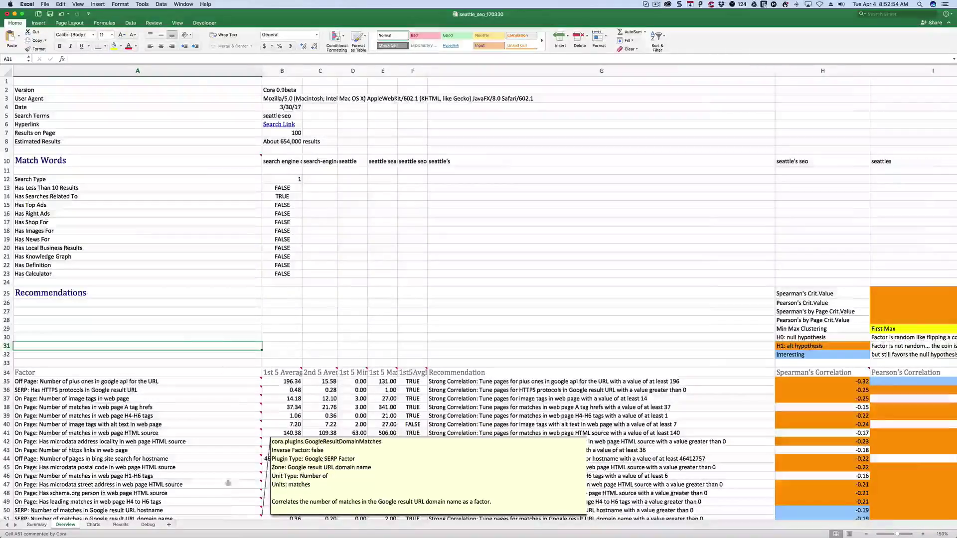
{"action": "scroll", "coordinate": [227, 521], "scroll_direction": "right", "scroll_amount": 10}
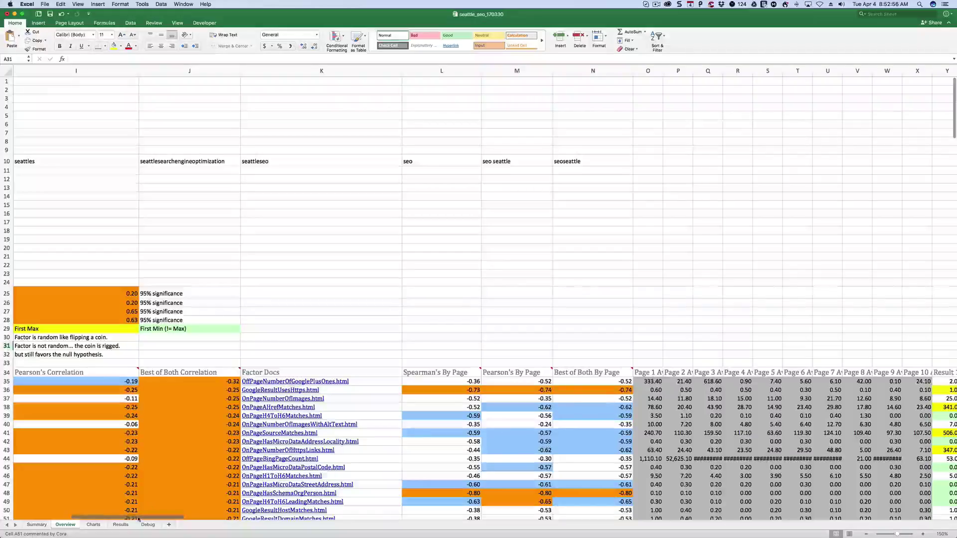
{"action": "scroll", "coordinate": [139, 520], "scroll_direction": "left", "scroll_amount": 10}
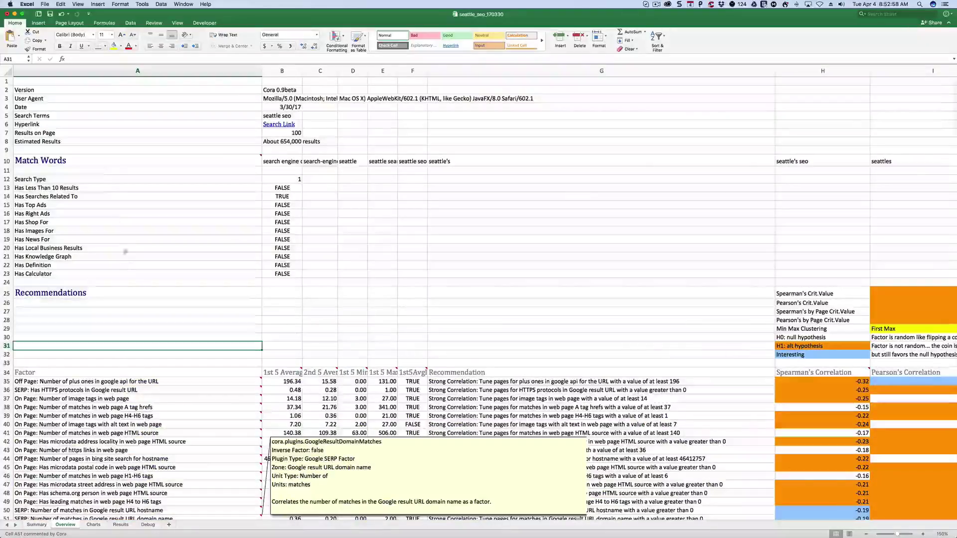
{"action": "left_click", "coordinate": [96, 165]}
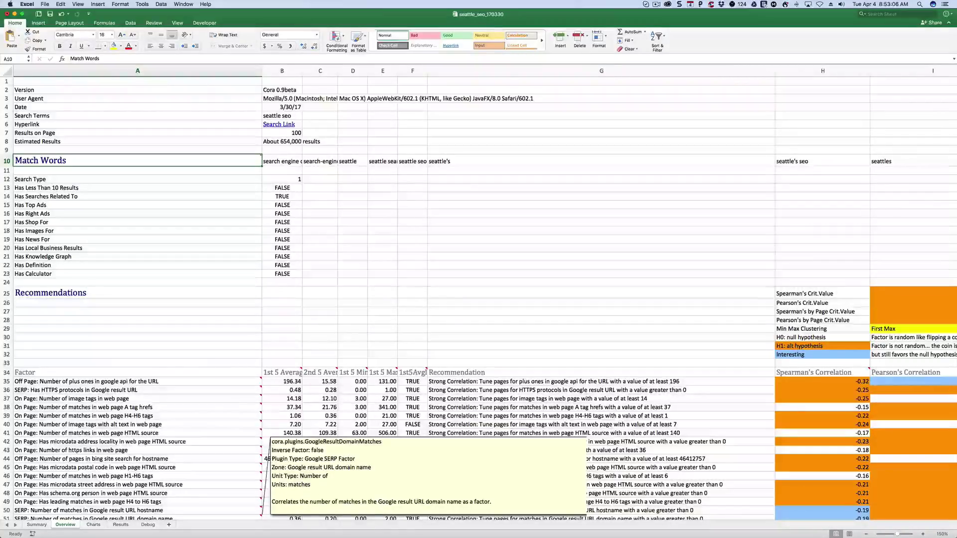
Switch to Chrome, open Google and search for "seattle seo"
{"action": "left_click_drag", "start_coordinate": [0, 18], "coordinate": [321, 17]}
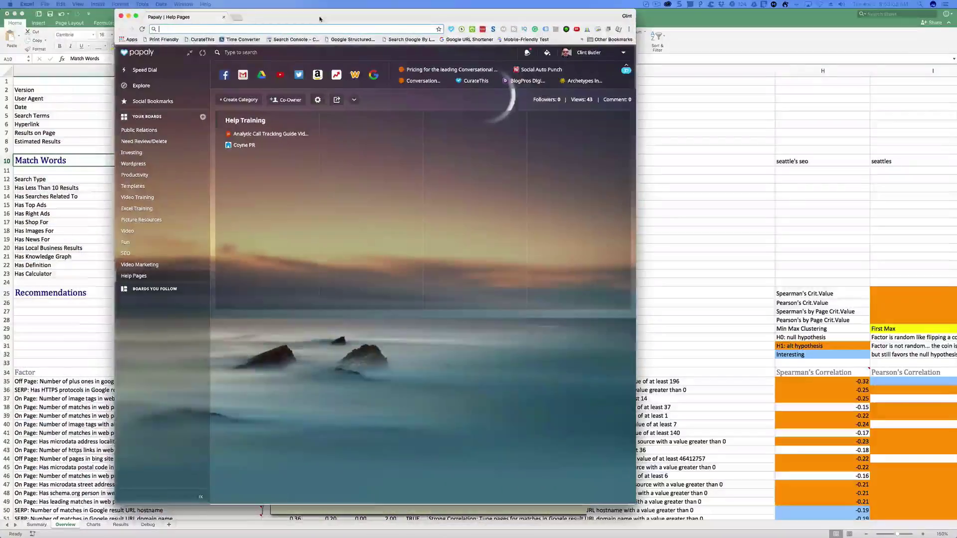
{"action": "left_click", "coordinate": [374, 75]}
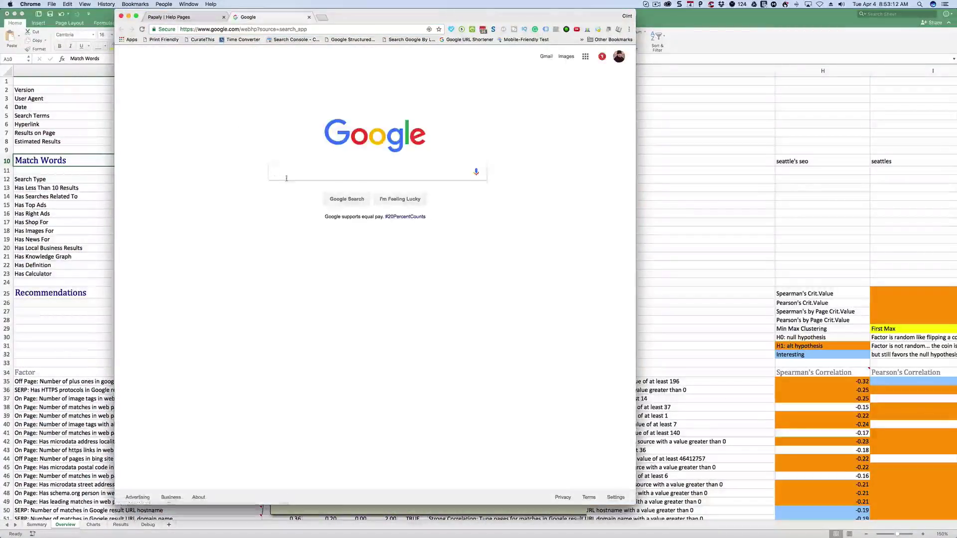
{"action": "type", "text": "sea"}
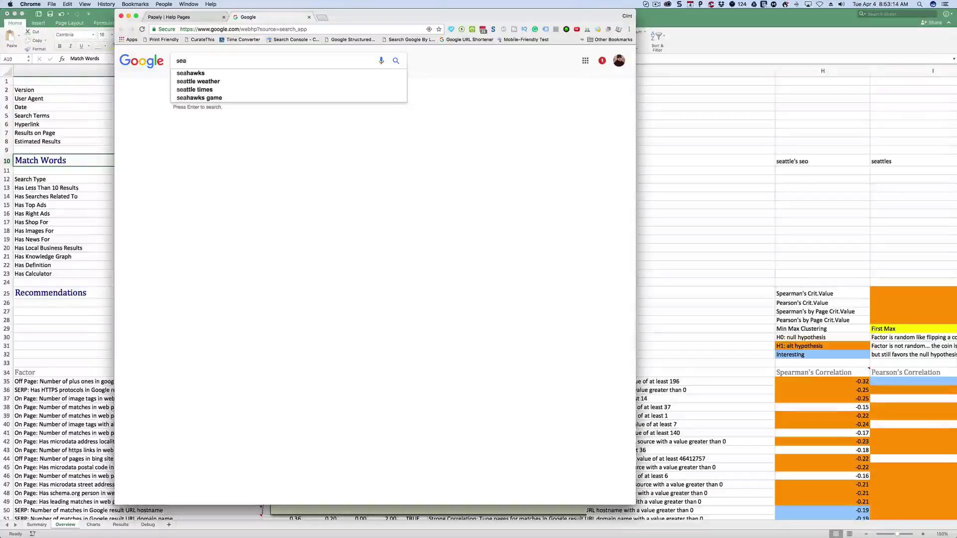
{"action": "type", "text": "ttle"}
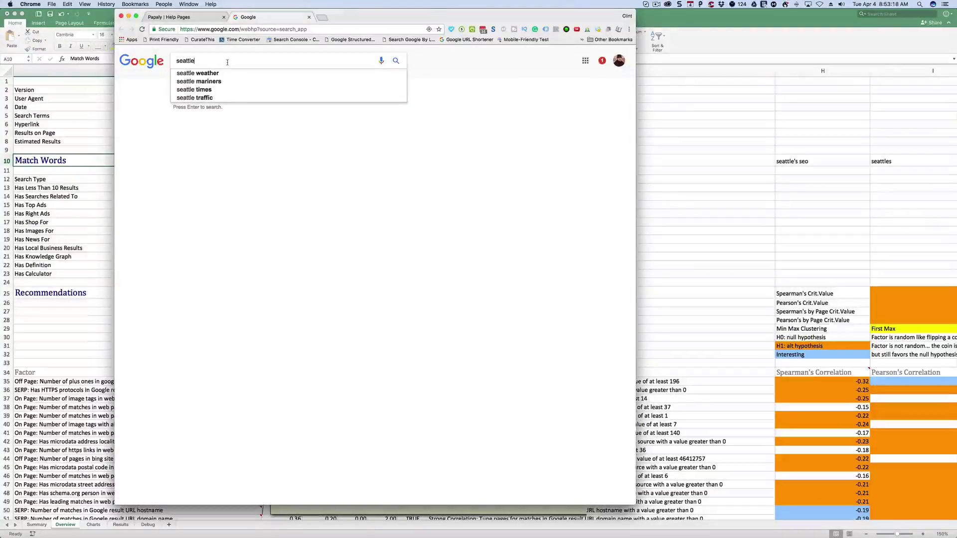
{"action": "type", "text": " seo"}
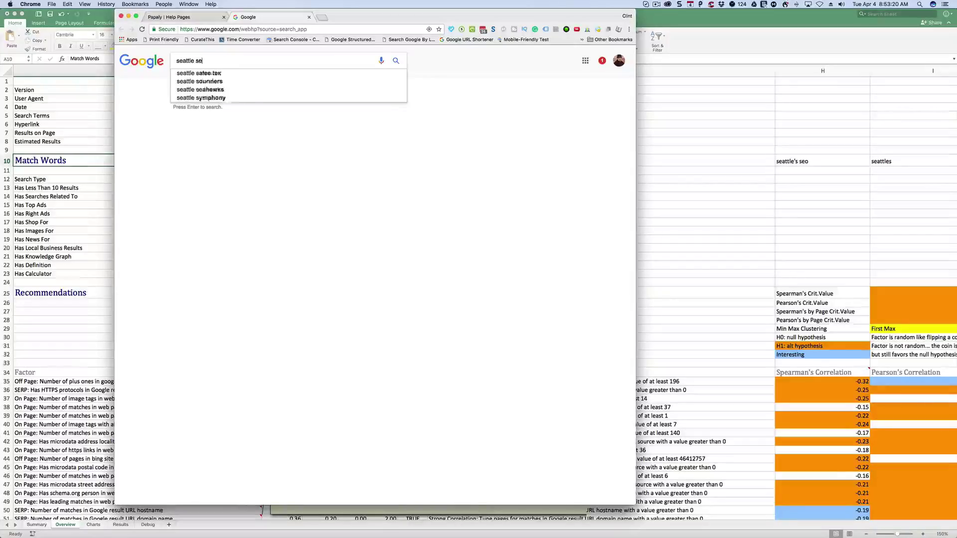
{"action": "key", "text": "Return"}
Examine the bolded match words in the Google result summaries, highlighting "Seattle SEO" in the Seattle SEO Consultant and Seattle SEO LLC snippets
{"action": "scroll", "coordinate": [232, 203], "scroll_direction": "down", "scroll_amount": 10}
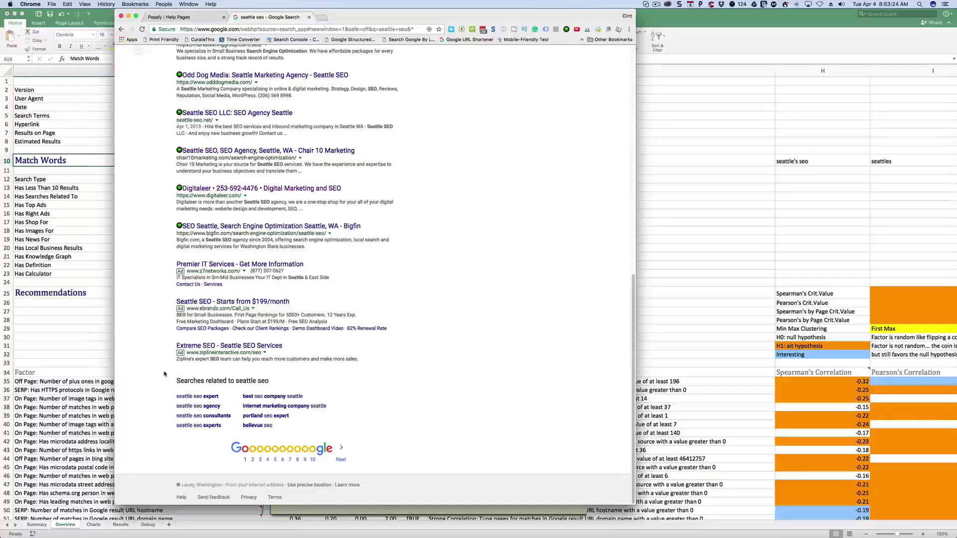
{"action": "scroll", "coordinate": [160, 369], "scroll_direction": "up", "scroll_amount": 3}
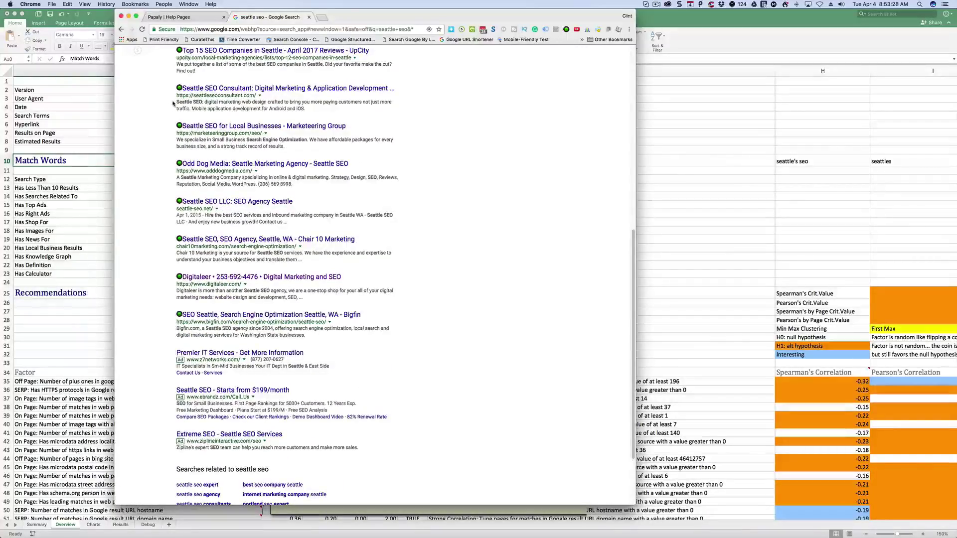
{"action": "left_click_drag", "start_coordinate": [192, 102], "coordinate": [200, 102]}
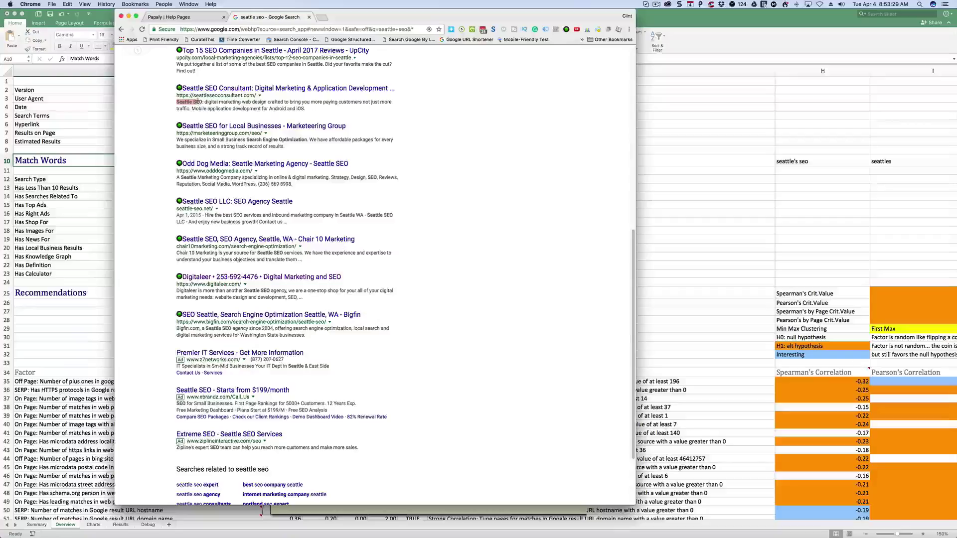
{"action": "left_click", "coordinate": [145, 130]}
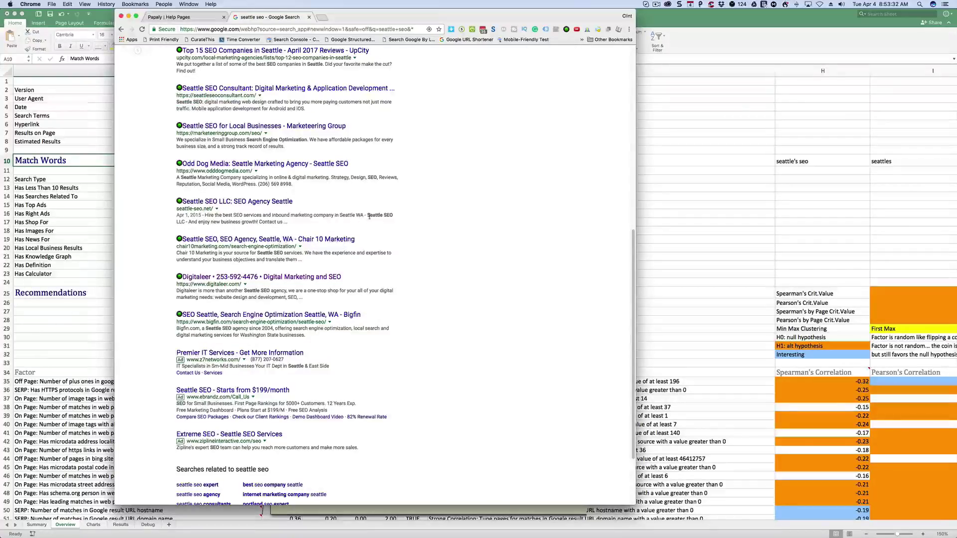
{"action": "left_click_drag", "start_coordinate": [368, 215], "coordinate": [394, 216]}
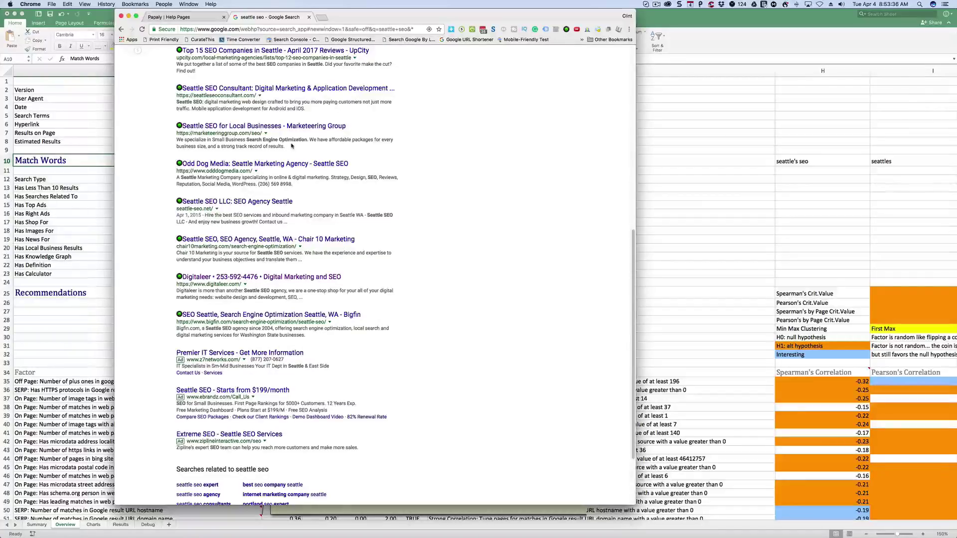
{"action": "scroll", "coordinate": [511, 305], "scroll_direction": "up", "scroll_amount": 5}
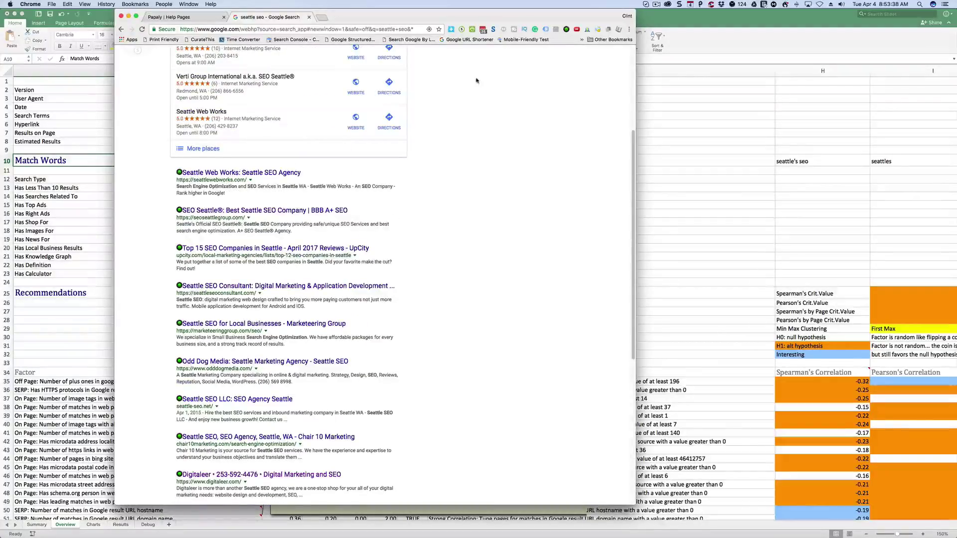
Move the browser window aside to check the report's match words, then bring it back and look through the "seattle seo" results
{"action": "left_click_drag", "start_coordinate": [464, 12], "coordinate": [457, 179]}
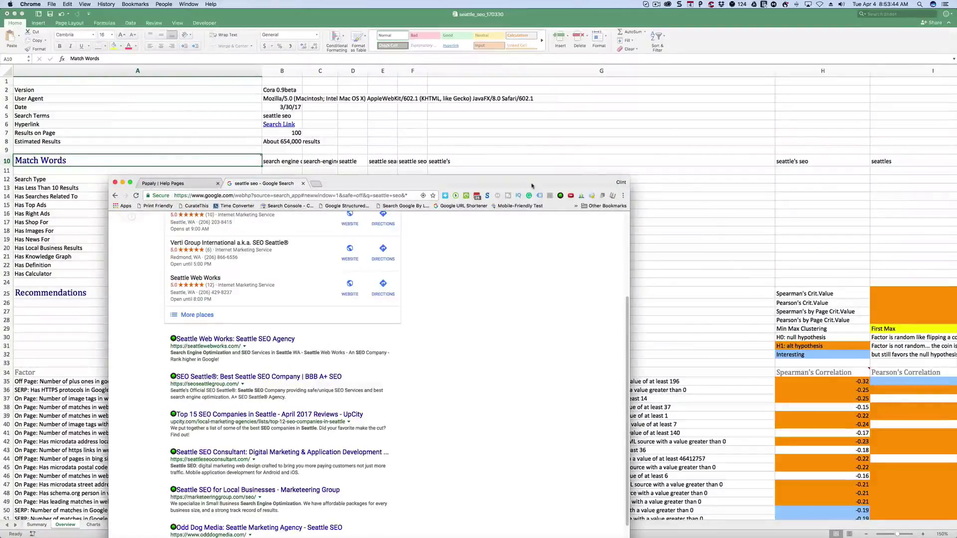
{"action": "left_click_drag", "start_coordinate": [531, 186], "coordinate": [513, 15]}
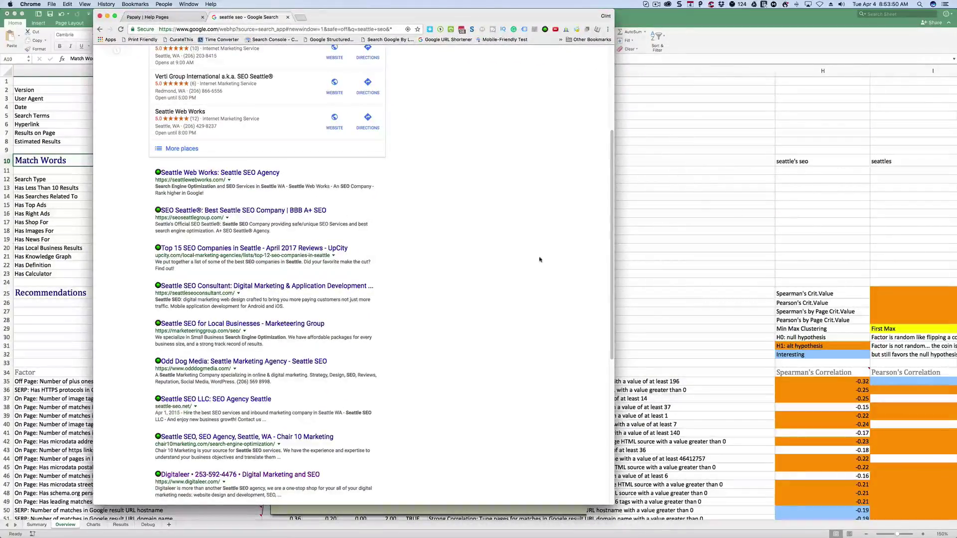
{"action": "scroll", "coordinate": [538, 281], "scroll_direction": "up", "scroll_amount": 5}
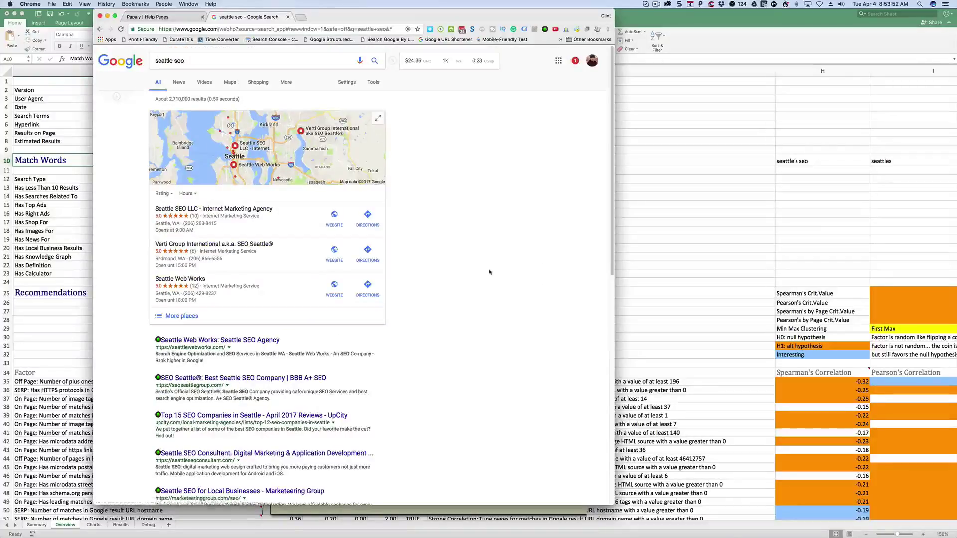
{"action": "scroll", "coordinate": [475, 337], "scroll_direction": "down", "scroll_amount": 10}
{"action": "scroll", "coordinate": [475, 336], "scroll_direction": "up", "scroll_amount": 10}
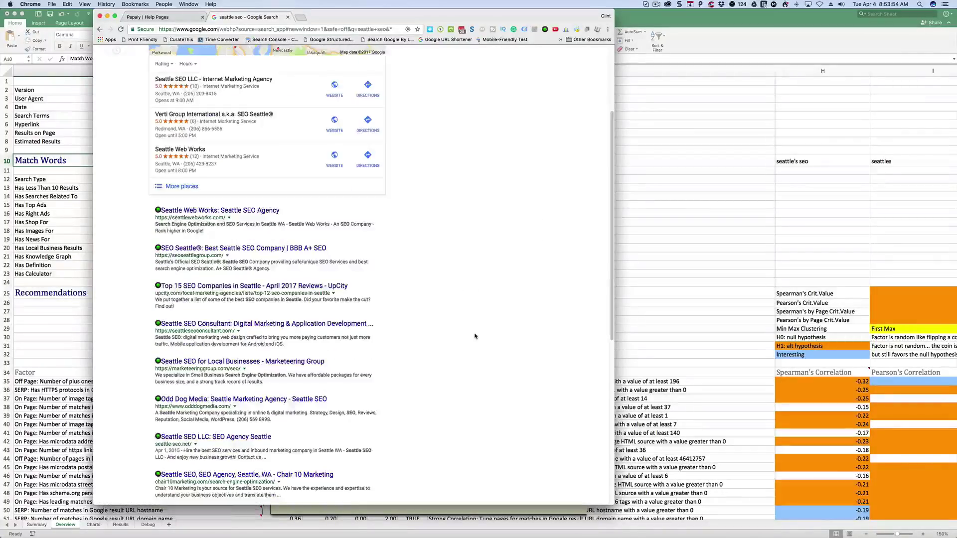
Search Google for "houston plumbers"
{"action": "left_click", "coordinate": [217, 60]}
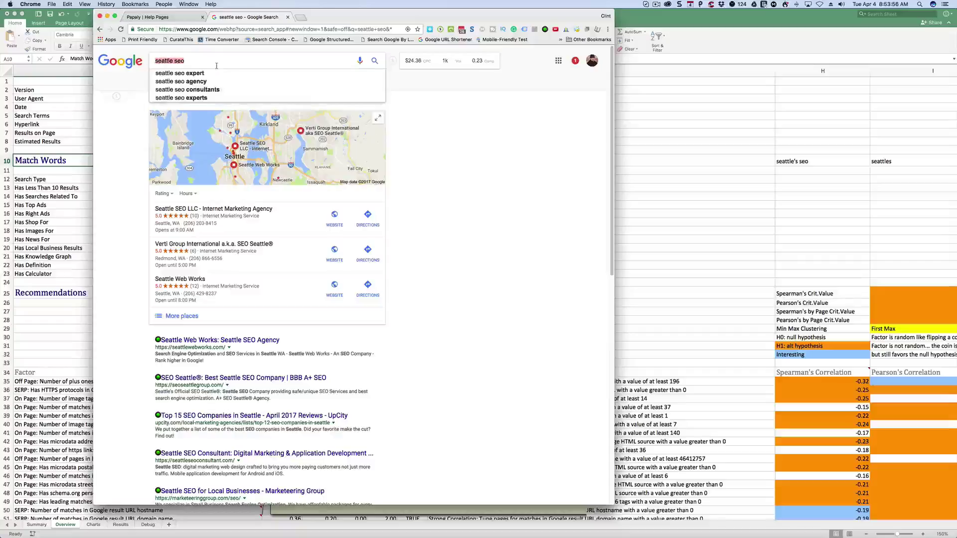
{"action": "type", "text": "hou"}
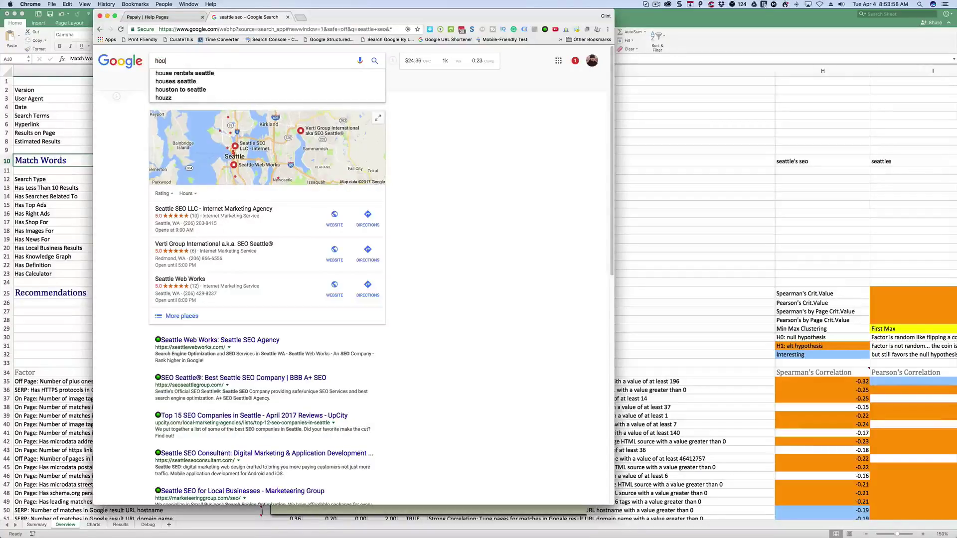
{"action": "type", "text": "ston plu"}
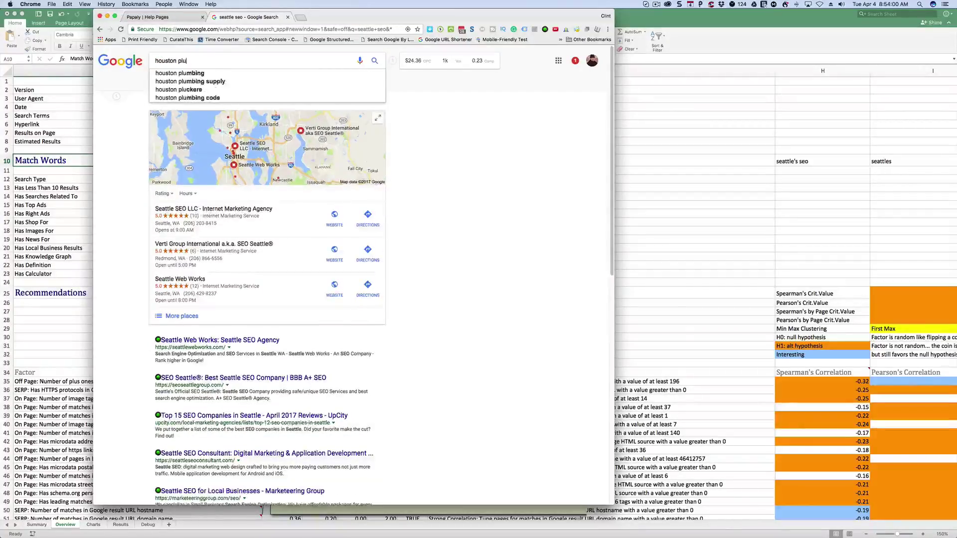
{"action": "type", "text": "mbers"}
{"action": "key", "text": "Return"}
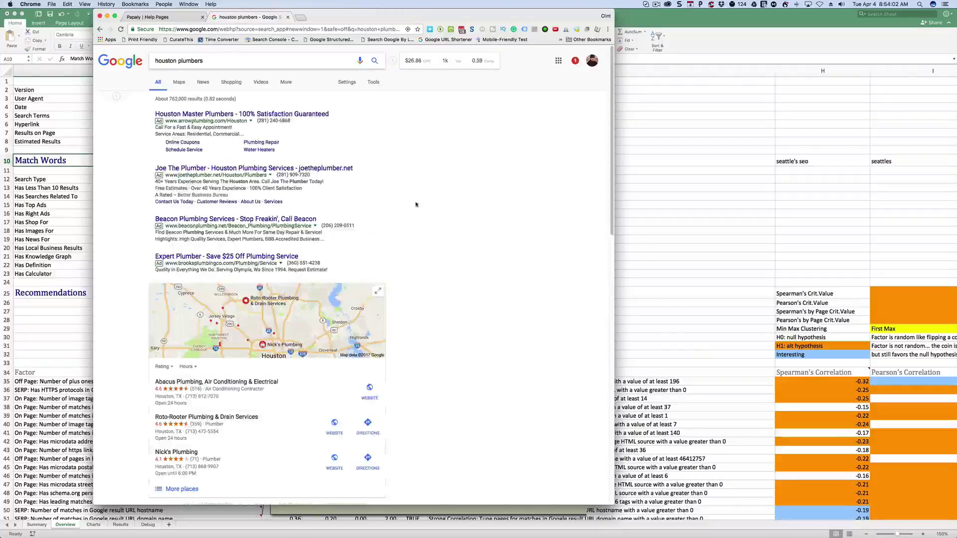
Examine the bolded match words in the ads, organic results and related searches for "houston plumbers"
{"action": "scroll", "coordinate": [476, 262], "scroll_direction": "down", "scroll_amount": 2}
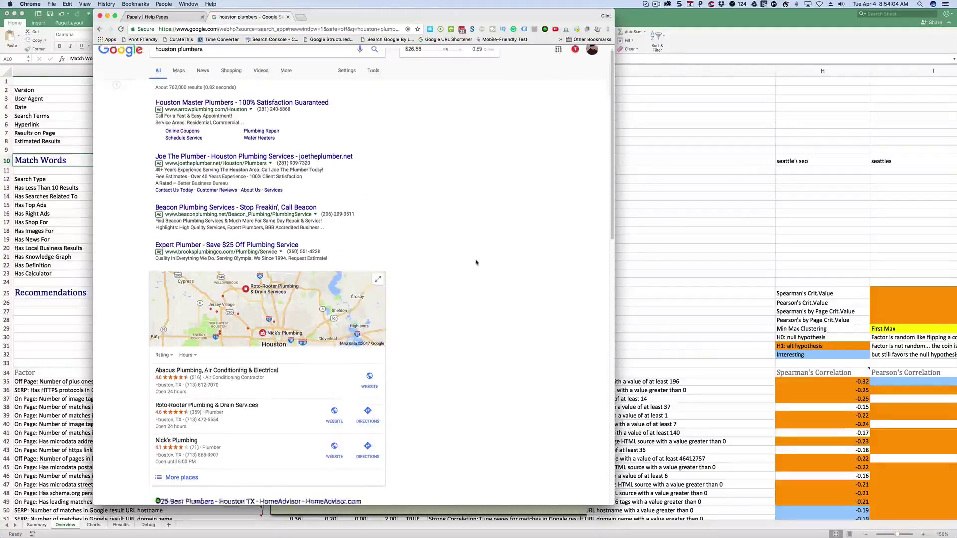
{"action": "scroll", "coordinate": [349, 250], "scroll_direction": "down", "scroll_amount": 7}
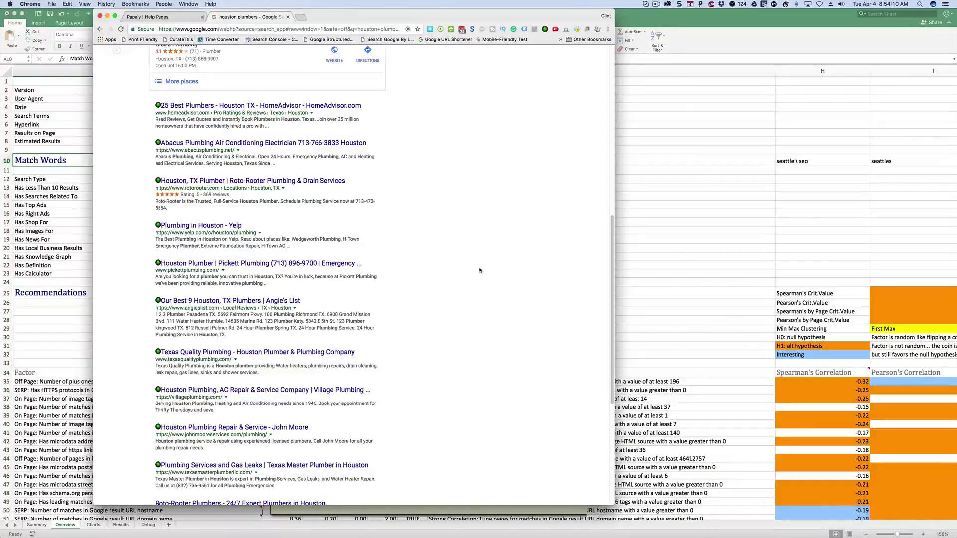
{"action": "scroll", "coordinate": [283, 129], "scroll_direction": "down", "scroll_amount": 1}
{"action": "scroll", "coordinate": [472, 235], "scroll_direction": "down", "scroll_amount": 2}
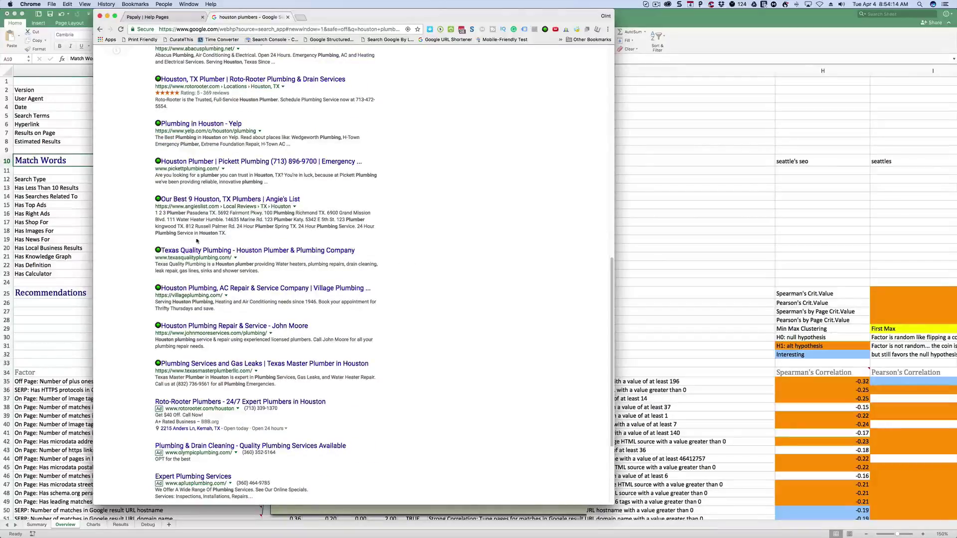
{"action": "scroll", "coordinate": [480, 305], "scroll_direction": "down", "scroll_amount": 1}
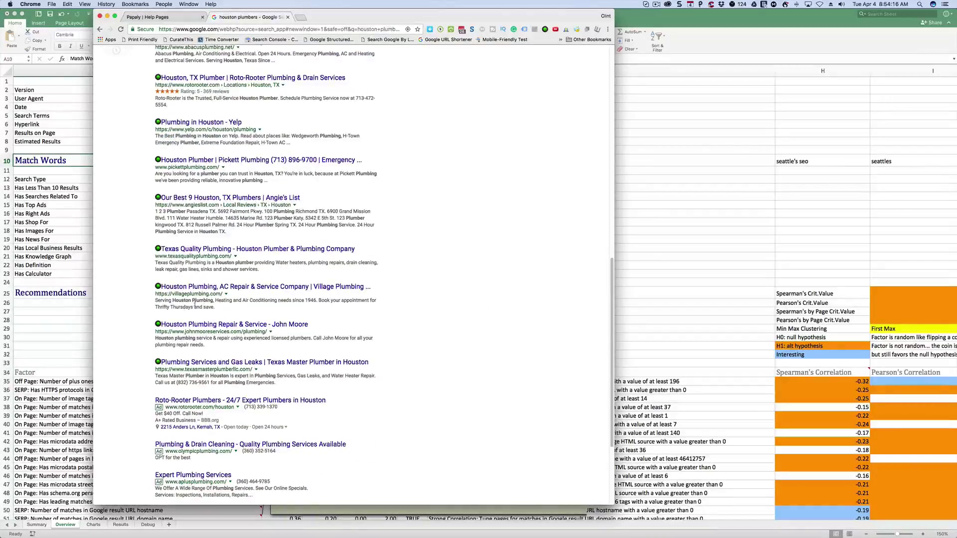
{"action": "scroll", "coordinate": [426, 344], "scroll_direction": "down", "scroll_amount": 2}
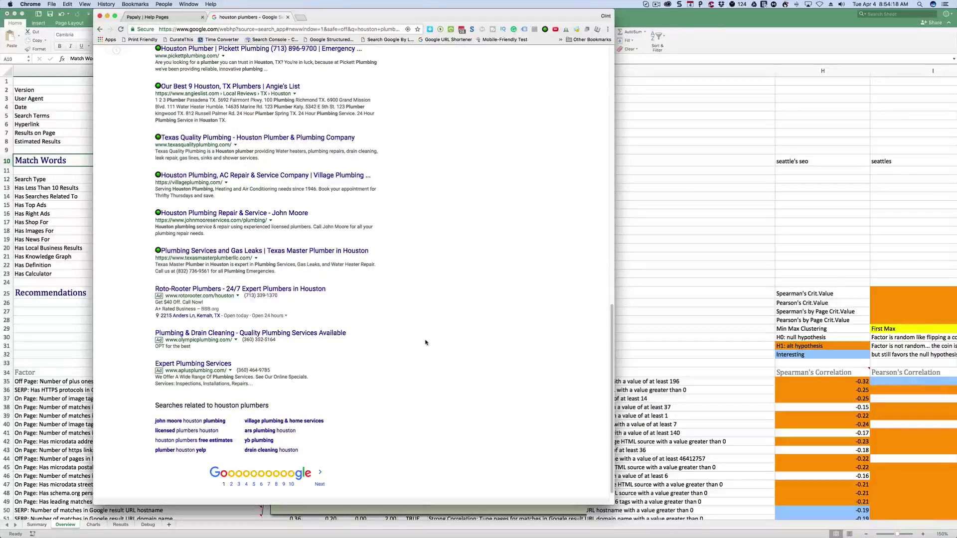
{"action": "scroll", "coordinate": [267, 243], "scroll_direction": "up", "scroll_amount": 10}
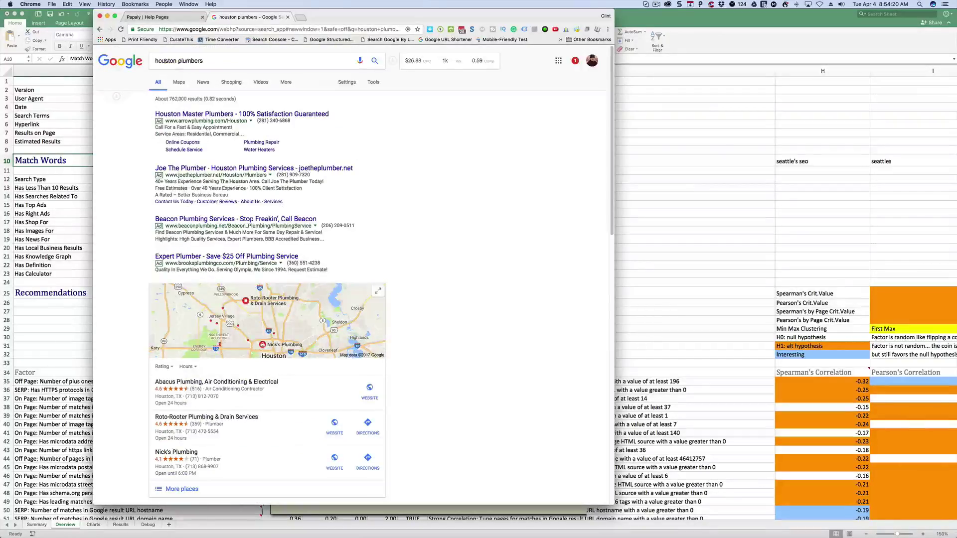
Close the browser window to return to the Excel report and dismiss the note on the Google result URL domain name factor
{"action": "left_click", "coordinate": [100, 16]}
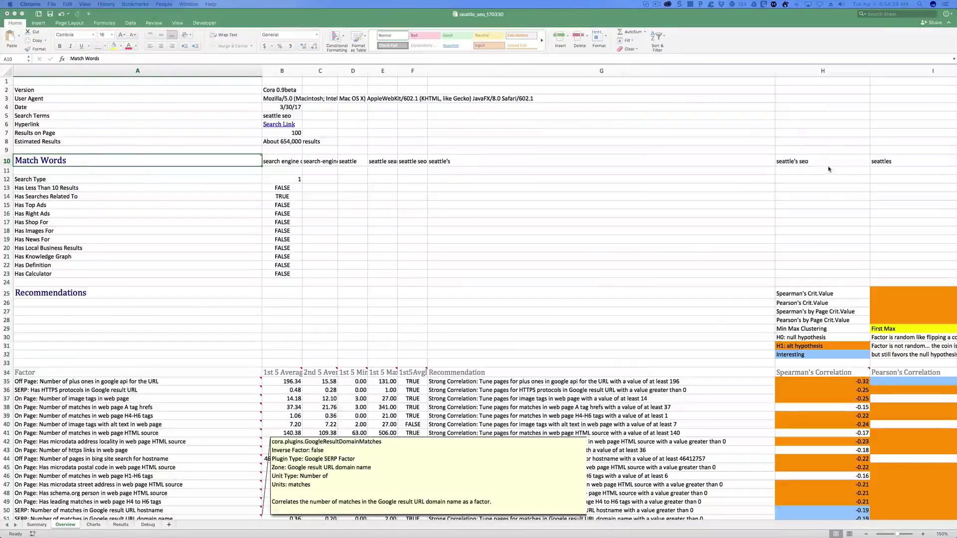
{"action": "scroll", "coordinate": [239, 424], "scroll_direction": "down", "scroll_amount": 2}
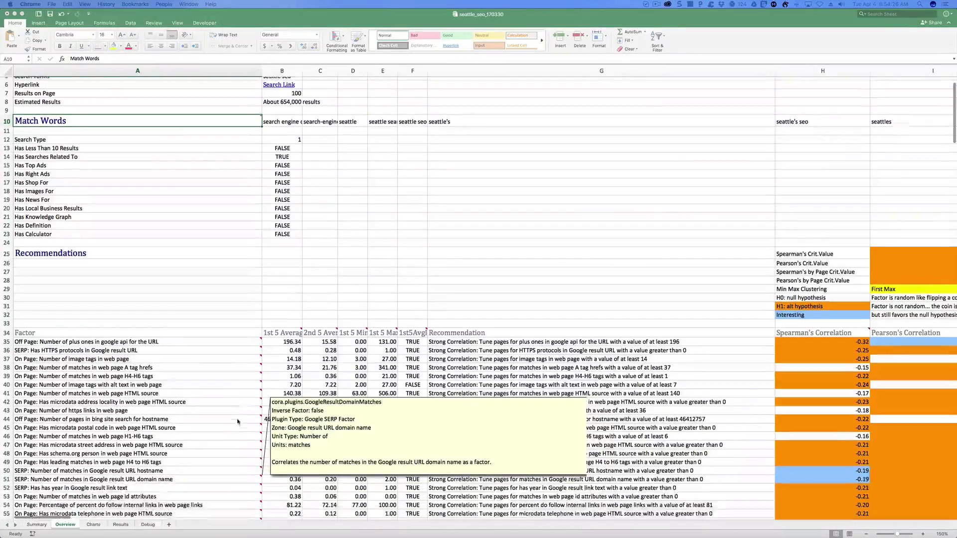
{"action": "left_click", "coordinate": [237, 479]}
{"action": "left_click", "coordinate": [236, 472]}
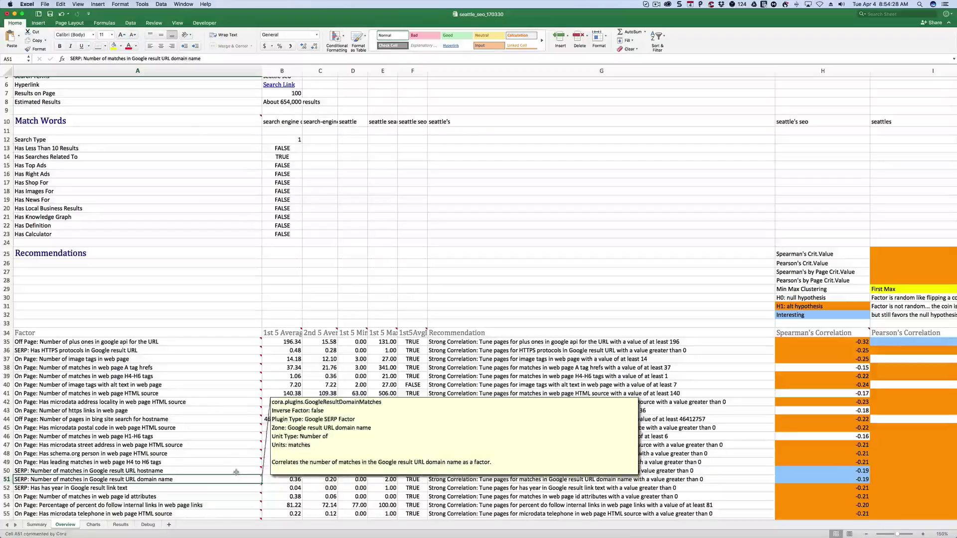
{"action": "left_click", "coordinate": [237, 479]}
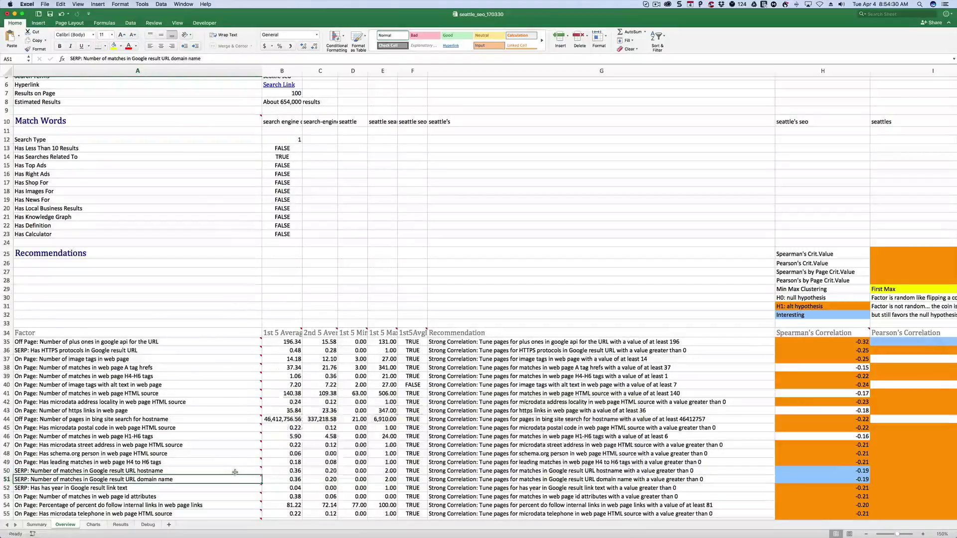
{"action": "left_click", "coordinate": [504, 260]}
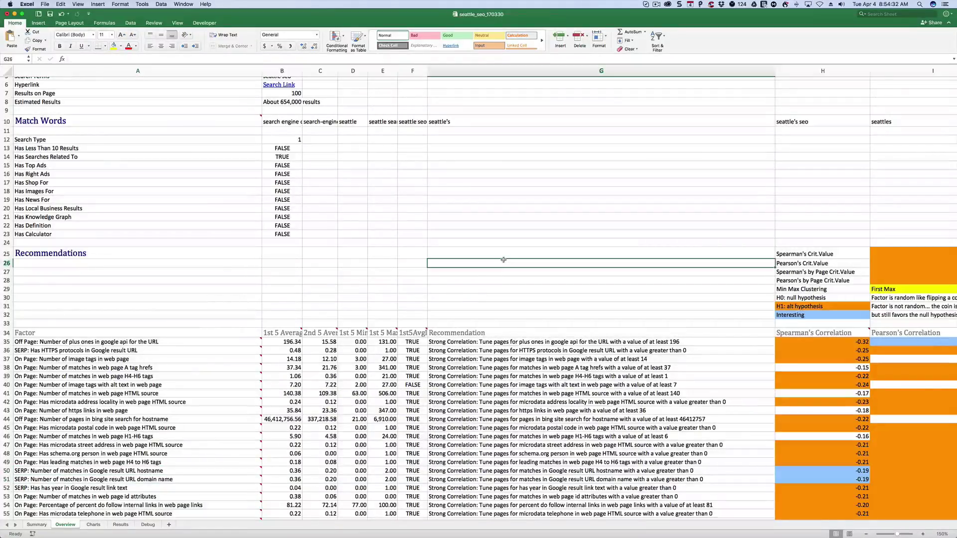
Hide columns B to F, holding the first and second five averages, minimum and maximum, on the Overview sheet
{"action": "scroll", "coordinate": [501, 264], "scroll_direction": "up", "scroll_amount": 5}
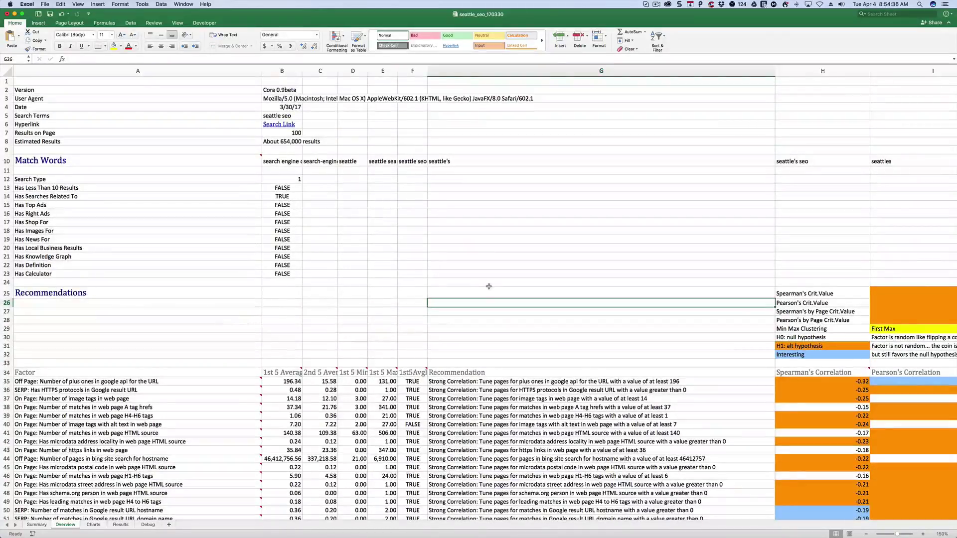
{"action": "scroll", "coordinate": [489, 286], "scroll_direction": "down", "scroll_amount": 10}
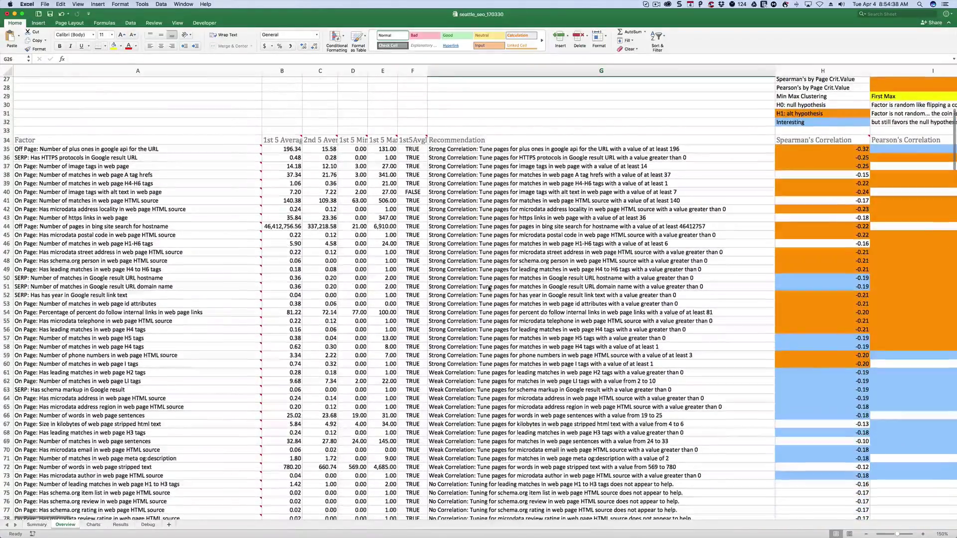
{"action": "scroll", "coordinate": [489, 287], "scroll_direction": "up", "scroll_amount": 10}
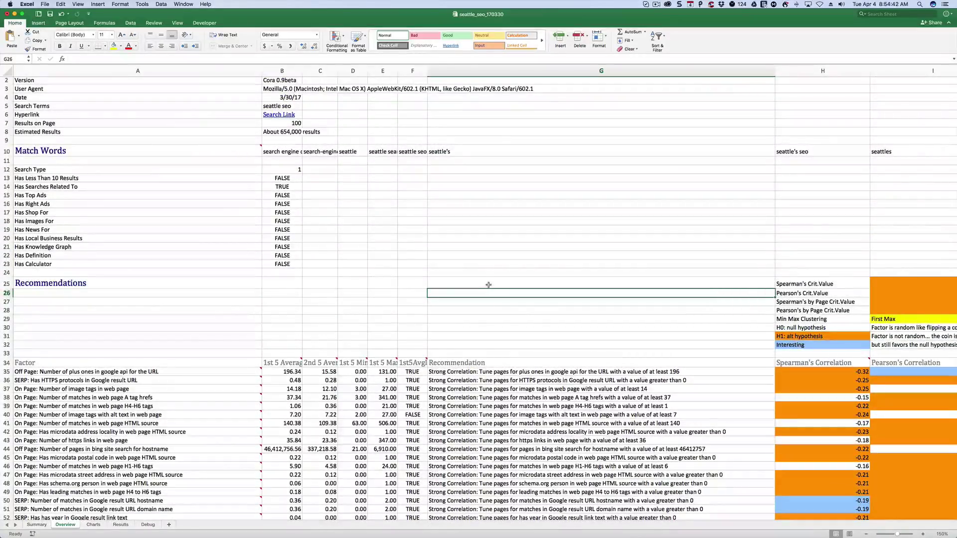
{"action": "scroll", "coordinate": [488, 285], "scroll_direction": "up", "scroll_amount": 1}
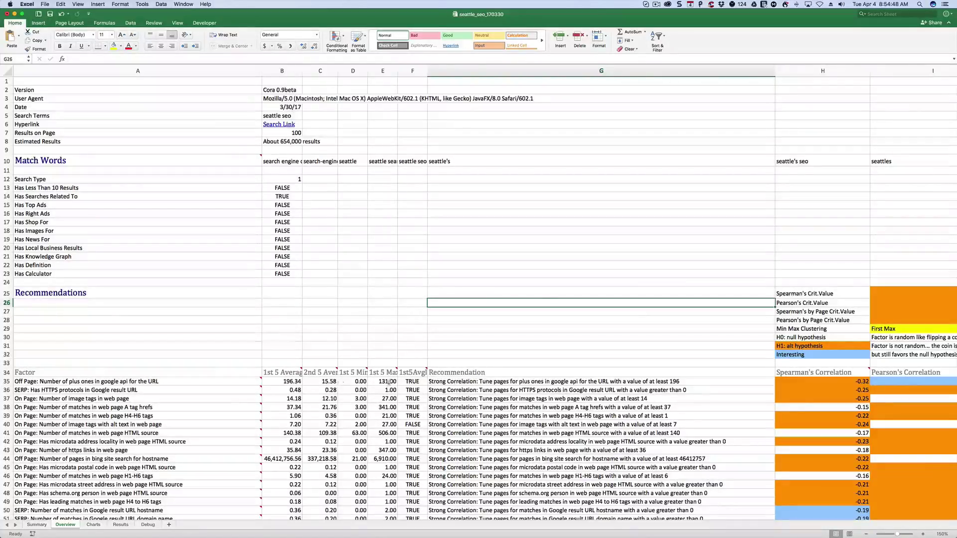
{"action": "left_click_drag", "start_coordinate": [283, 71], "coordinate": [413, 71]}
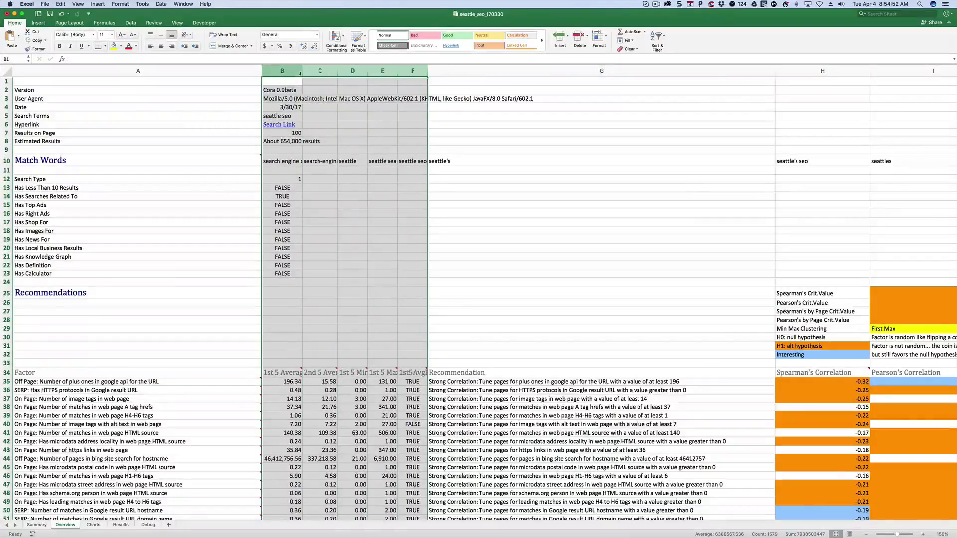
{"action": "right_click", "coordinate": [314, 73]}
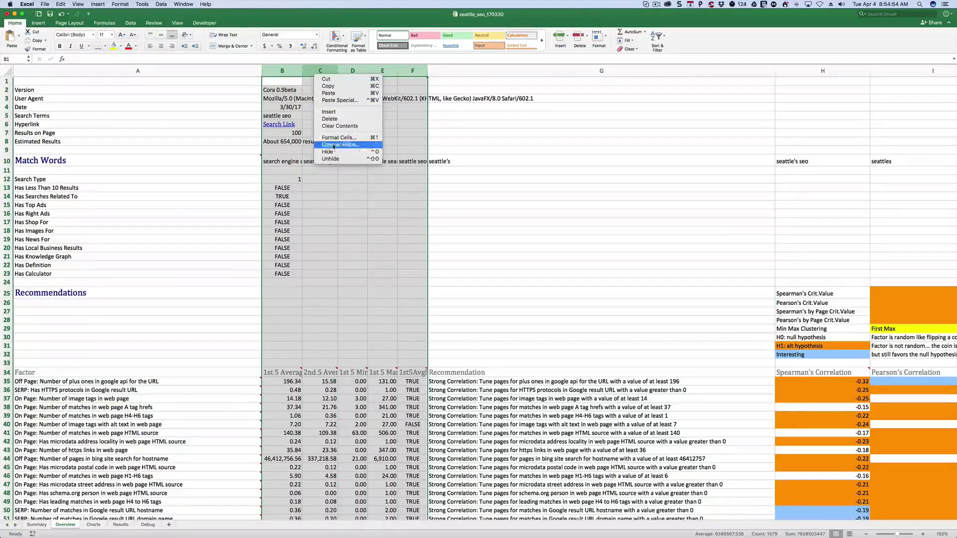
{"action": "left_click", "coordinate": [332, 153]}
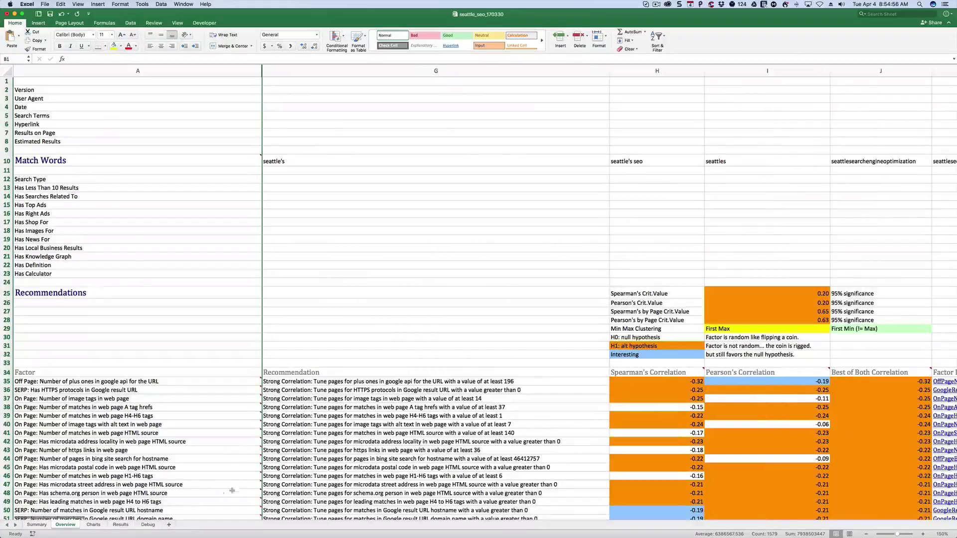
Hide the Spearman's Correlation, Pearson's Correlation and Factor Docs columns (H, I and K)
{"action": "mouse_move", "coordinate": [68, 519]}
{"action": "scroll", "coordinate": [67, 519], "scroll_direction": "right", "scroll_amount": 5}
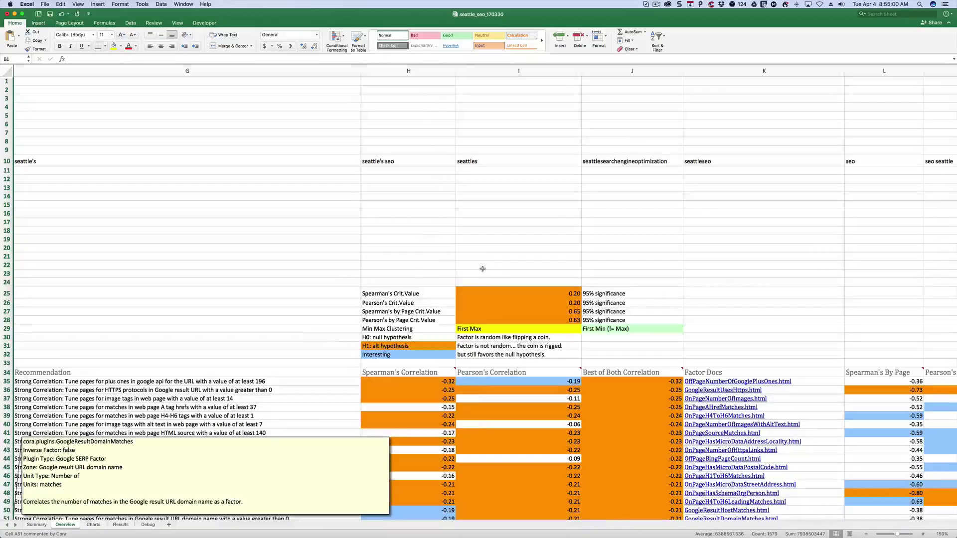
{"action": "left_click_drag", "start_coordinate": [417, 65], "coordinate": [519, 70]}
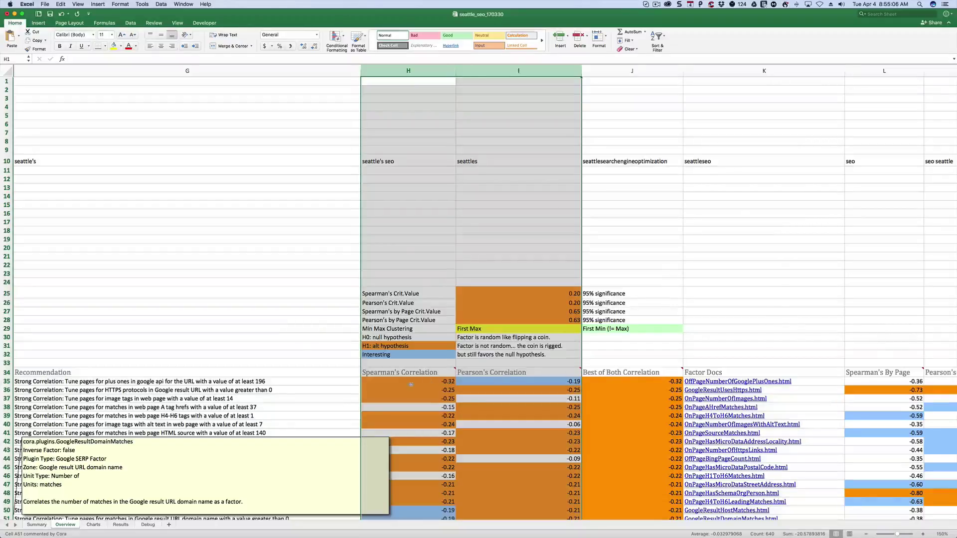
{"action": "right_click", "coordinate": [448, 71]}
{"action": "left_click", "coordinate": [471, 146]}
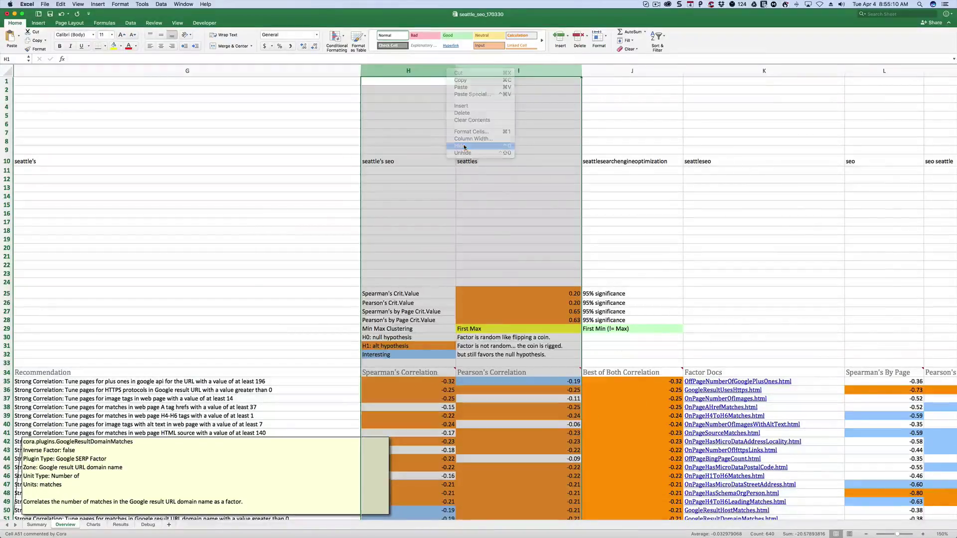
{"action": "right_click", "coordinate": [508, 71]}
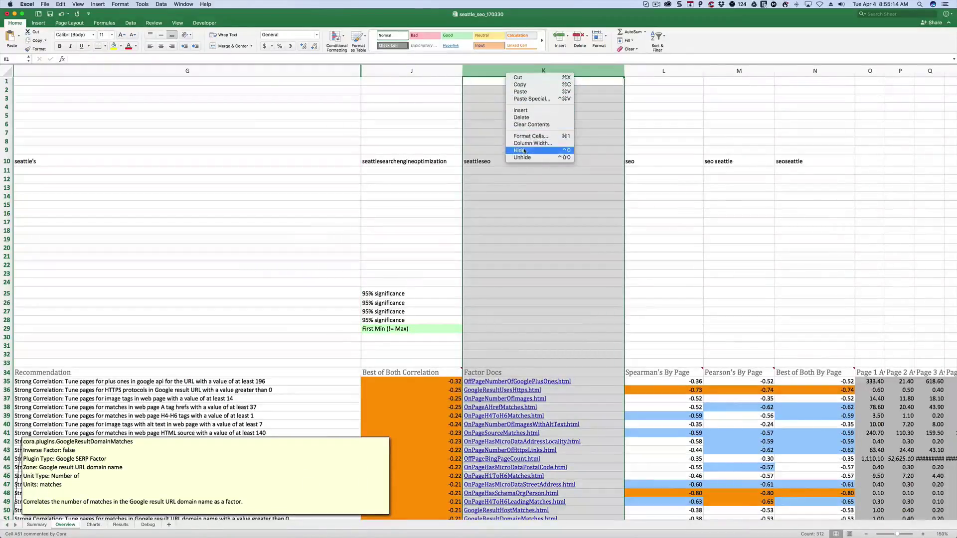
{"action": "left_click", "coordinate": [524, 151]}
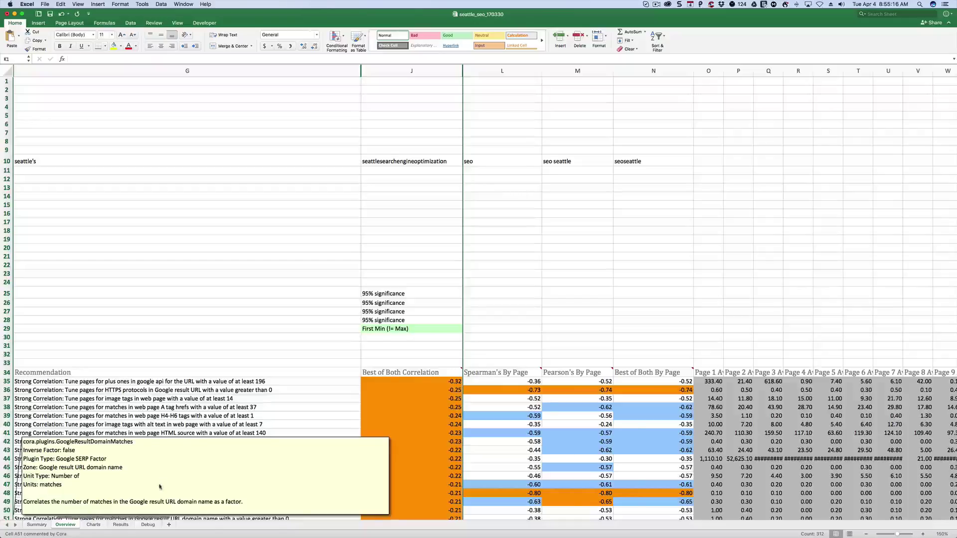
Bring the Factor column back beside the recommendations and clear the domain name factor's note that covers the table
{"action": "scroll", "coordinate": [160, 487], "scroll_direction": "down", "scroll_amount": 4}
{"action": "left_click", "coordinate": [83, 450]}
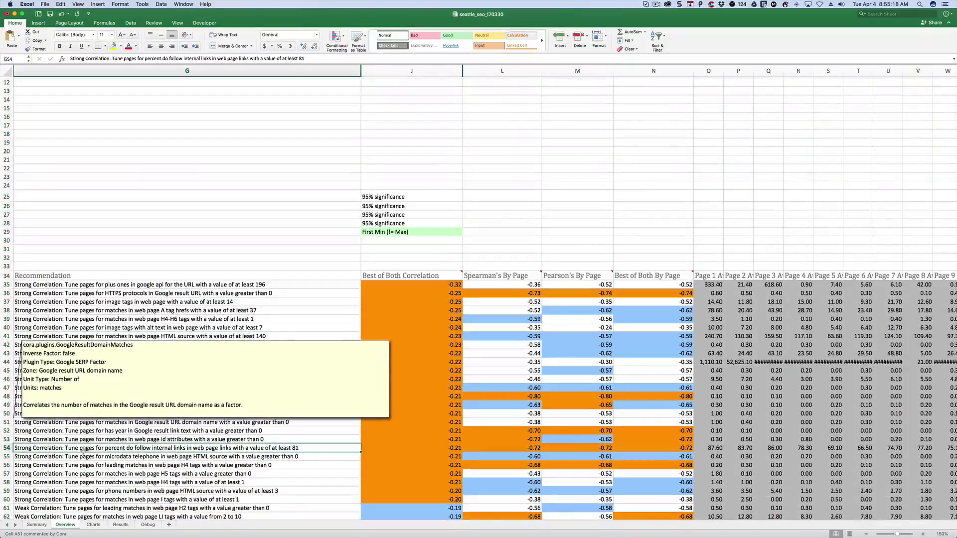
{"action": "scroll", "coordinate": [87, 518], "scroll_direction": "left", "scroll_amount": 3}
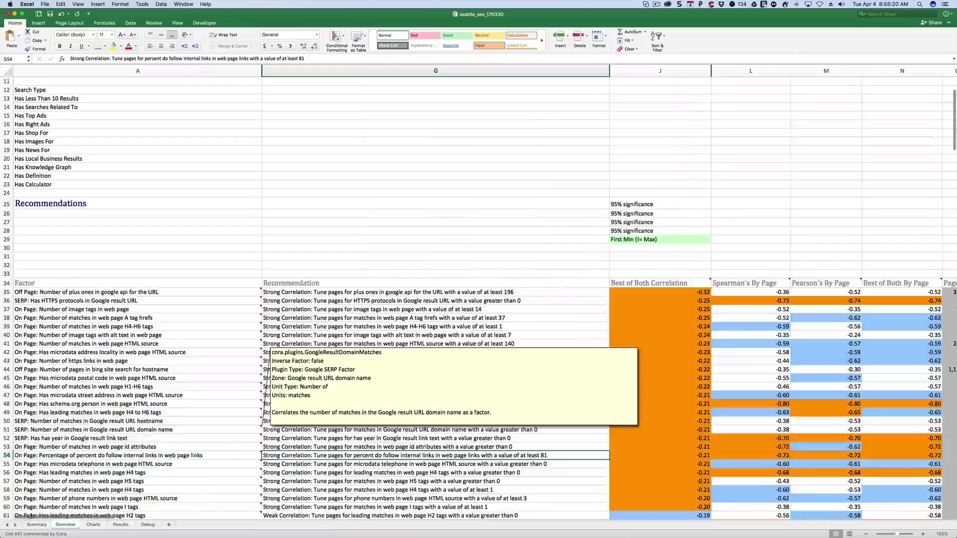
{"action": "left_click", "coordinate": [178, 430]}
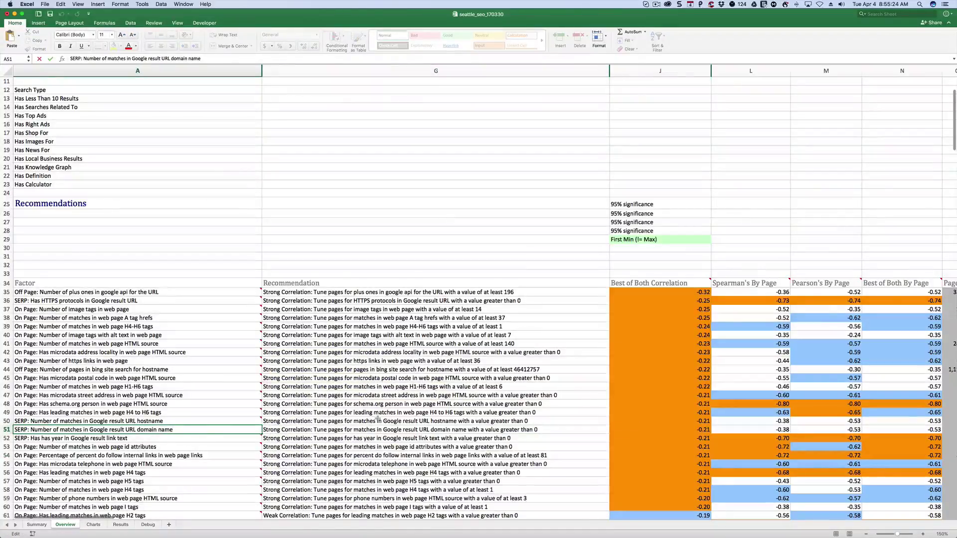
{"action": "left_click", "coordinate": [381, 265]}
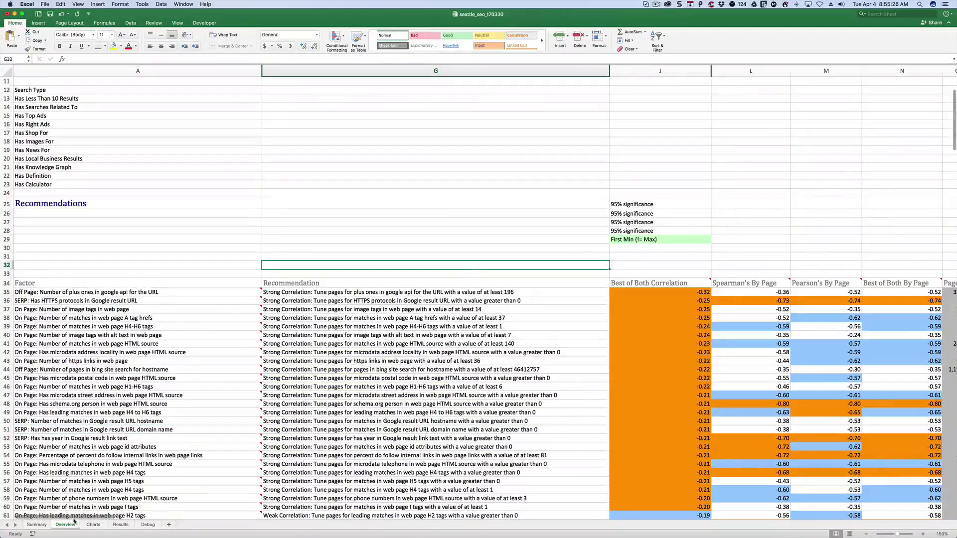
Hide the Spearman's, Pearson's and Best of Both By Page columns (L to N)
{"action": "left_click_drag", "start_coordinate": [74, 518], "coordinate": [226, 519]}
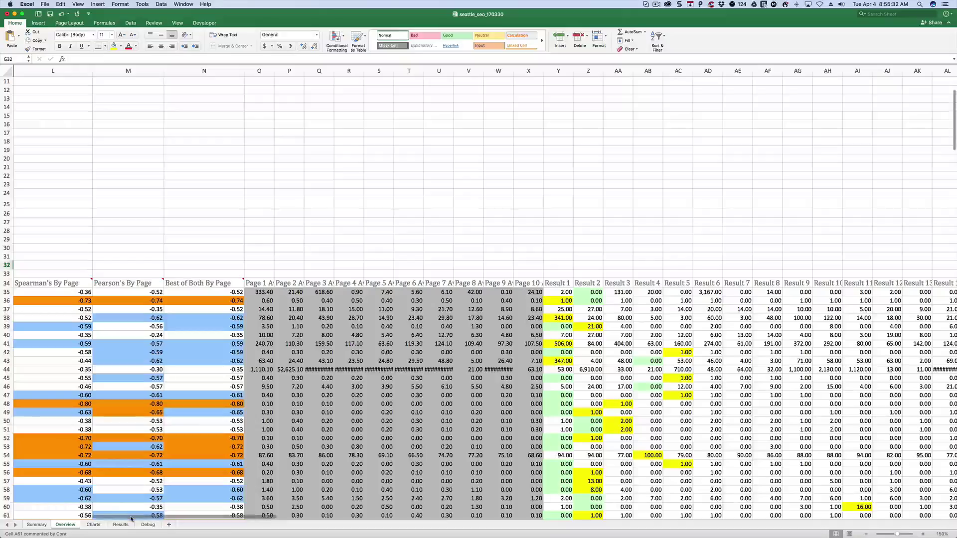
{"action": "left_click_drag", "start_coordinate": [131, 519], "coordinate": [118, 517]}
{"action": "left_click_drag", "start_coordinate": [162, 72], "coordinate": [301, 67]}
{"action": "right_click", "coordinate": [300, 67]}
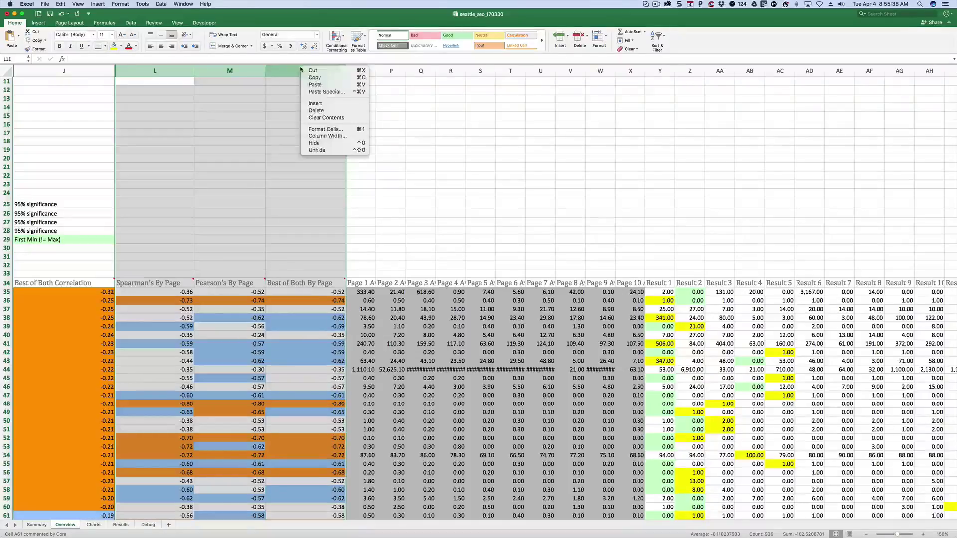
{"action": "left_click", "coordinate": [312, 143]}
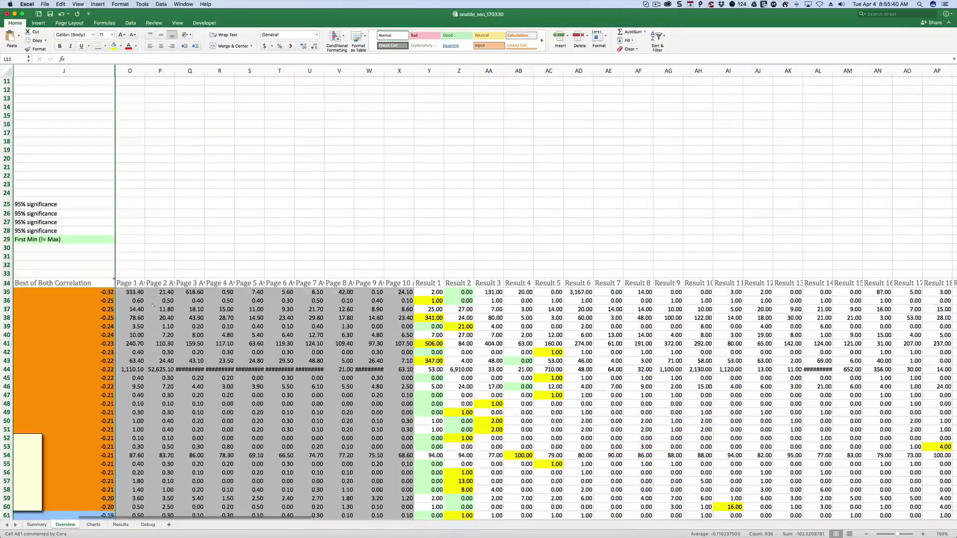
Hide the ten page average columns, Page 1 to Page 10 (O to X)
{"action": "left_click_drag", "start_coordinate": [134, 69], "coordinate": [398, 71]}
{"action": "right_click", "coordinate": [398, 71]}
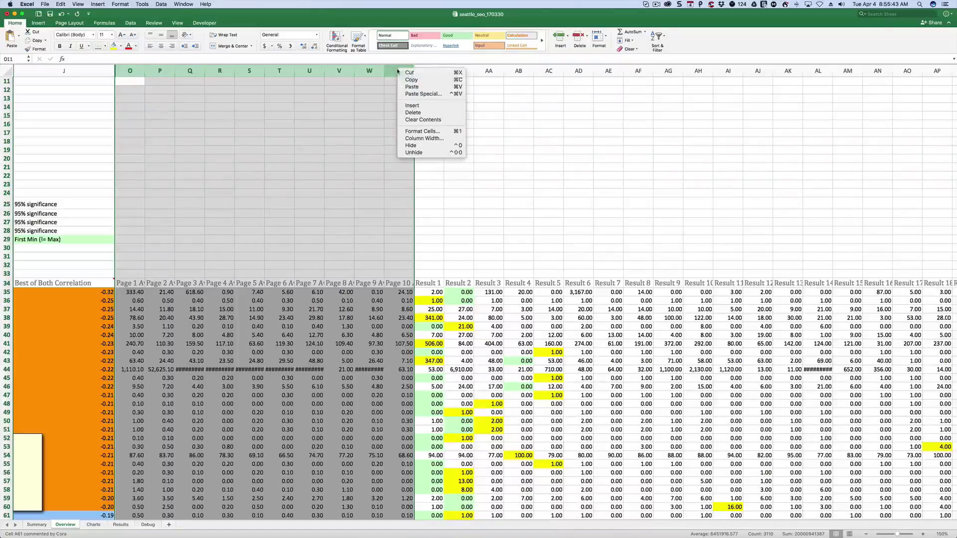
{"action": "left_click", "coordinate": [410, 145]}
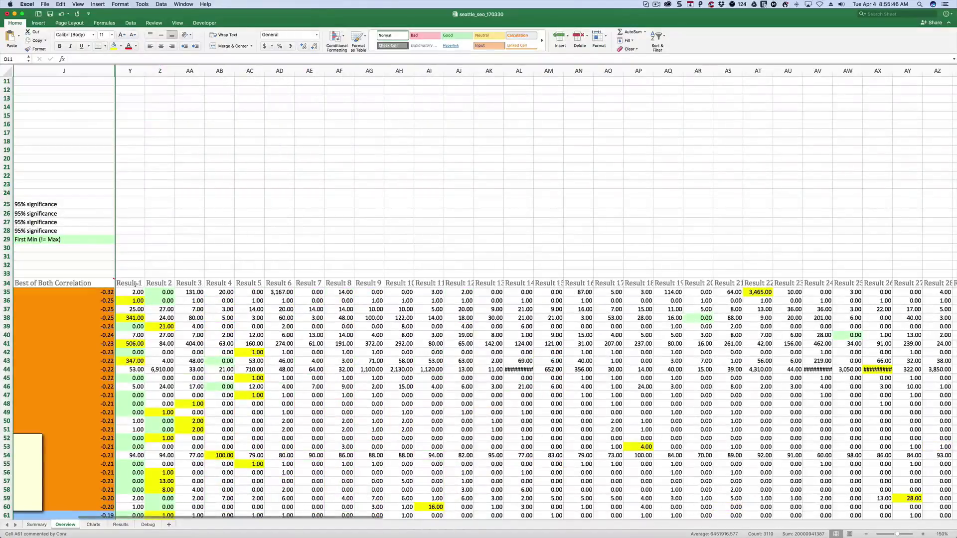
Hide the Result 2 to Result 17 columns (Z to AO), keeping Result 1 and Result 18 for comparison
{"action": "left_click", "coordinate": [137, 73]}
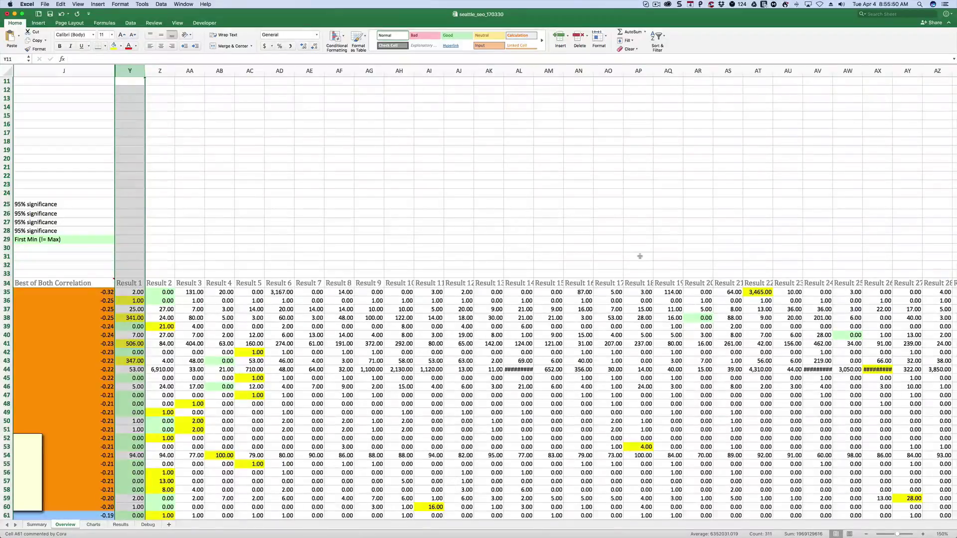
{"action": "left_click", "coordinate": [638, 71]}
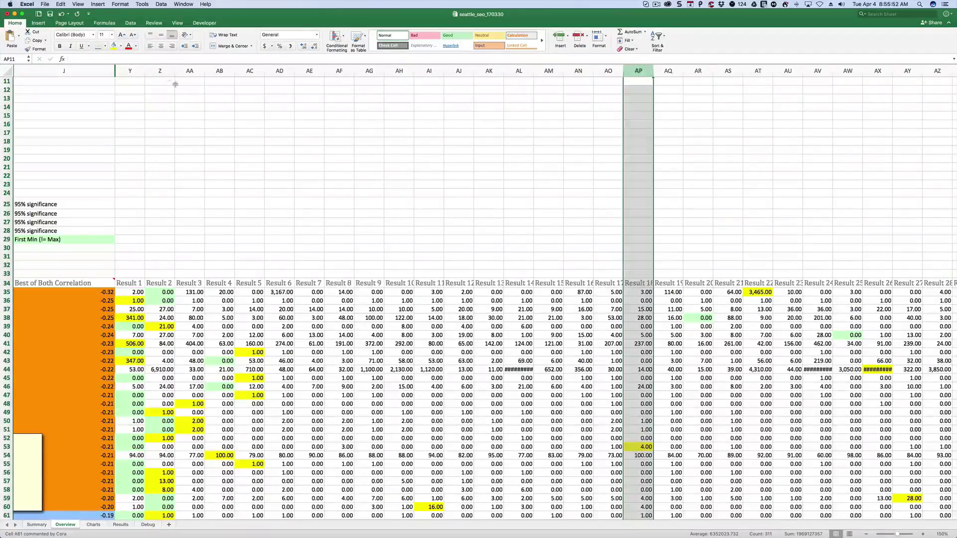
{"action": "left_click_drag", "start_coordinate": [159, 71], "coordinate": [605, 75]}
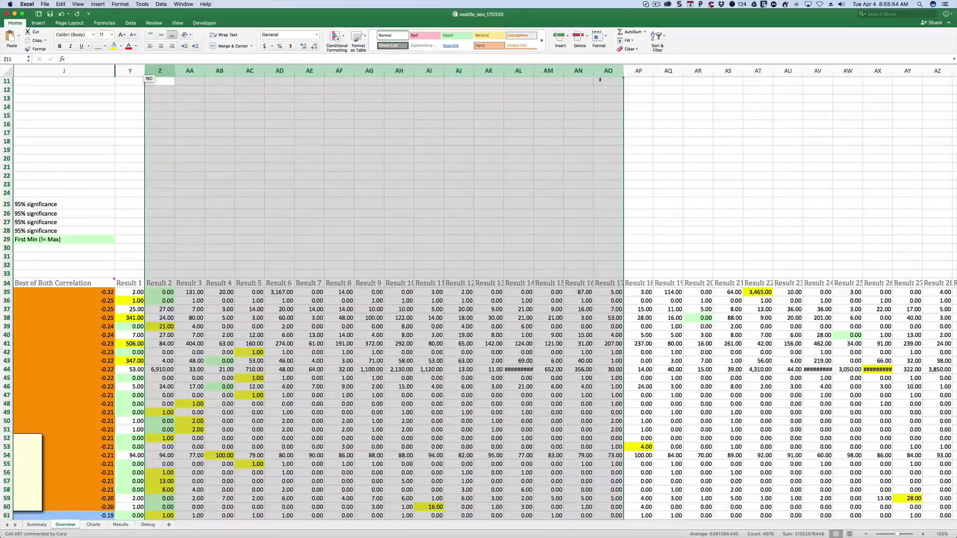
{"action": "right_click", "coordinate": [604, 75]}
{"action": "left_click", "coordinate": [625, 148]}
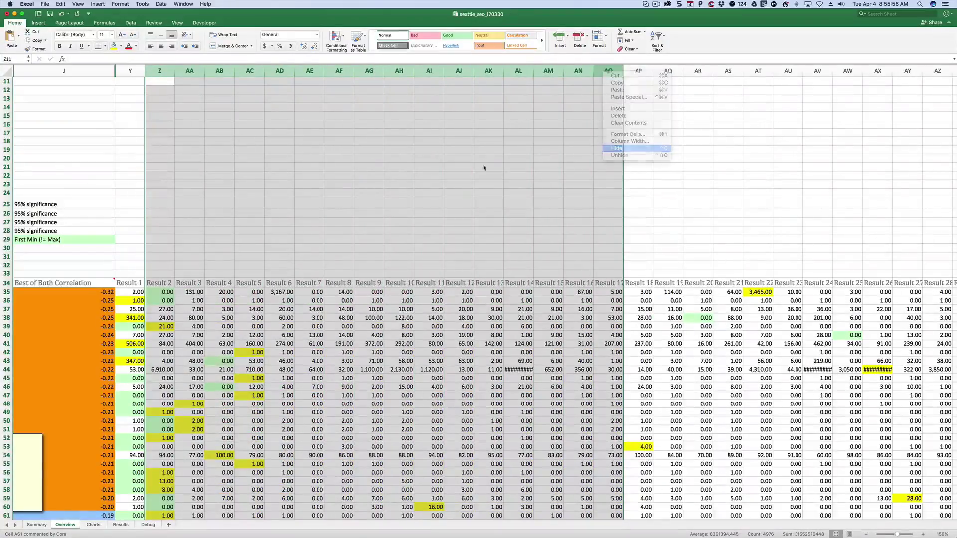
Hide the Result 19 to Result 71 columns (AQ to CQ) in two batches
{"action": "left_click_drag", "start_coordinate": [190, 71], "coordinate": [955, 72]}
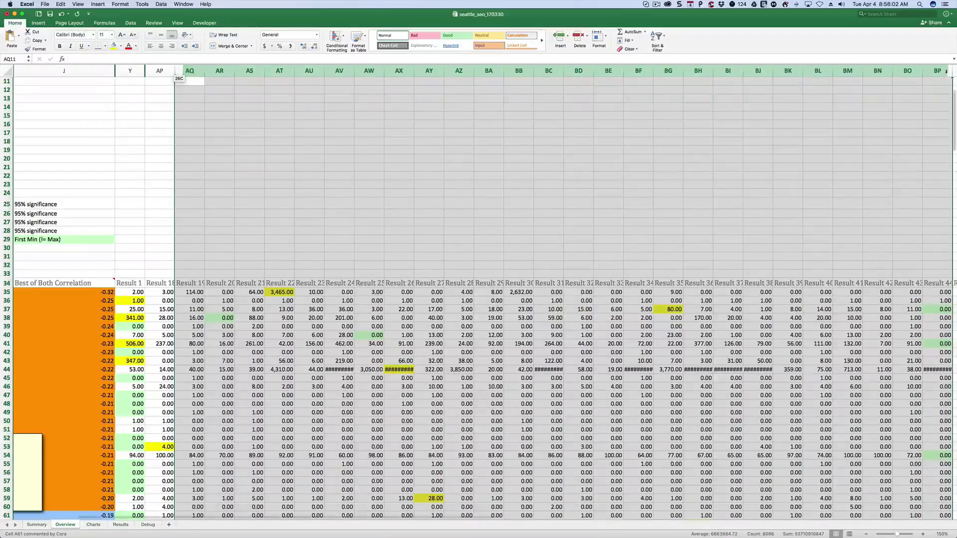
{"action": "right_click", "coordinate": [874, 71]}
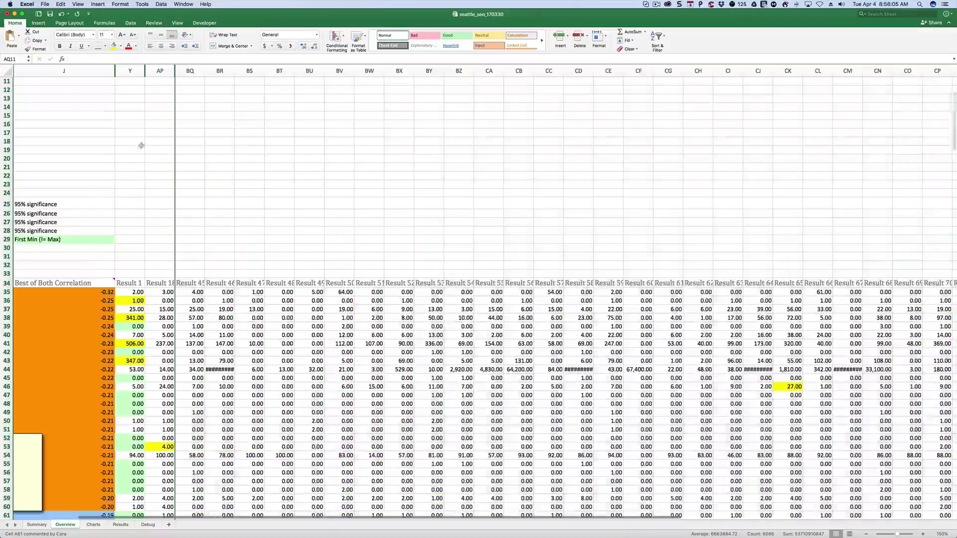
{"action": "left_click_drag", "start_coordinate": [189, 71], "coordinate": [945, 72]}
{"action": "right_click", "coordinate": [939, 71]}
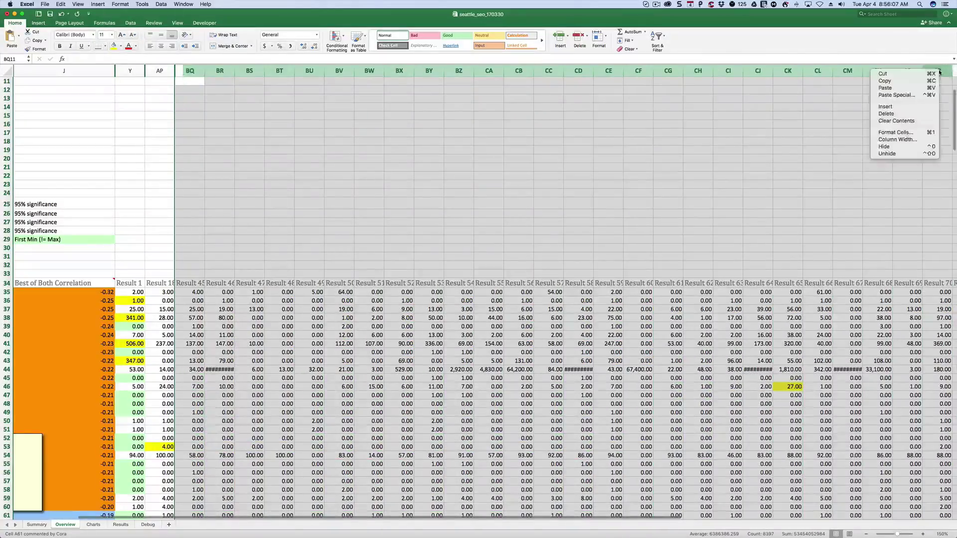
{"action": "left_click", "coordinate": [907, 146]}
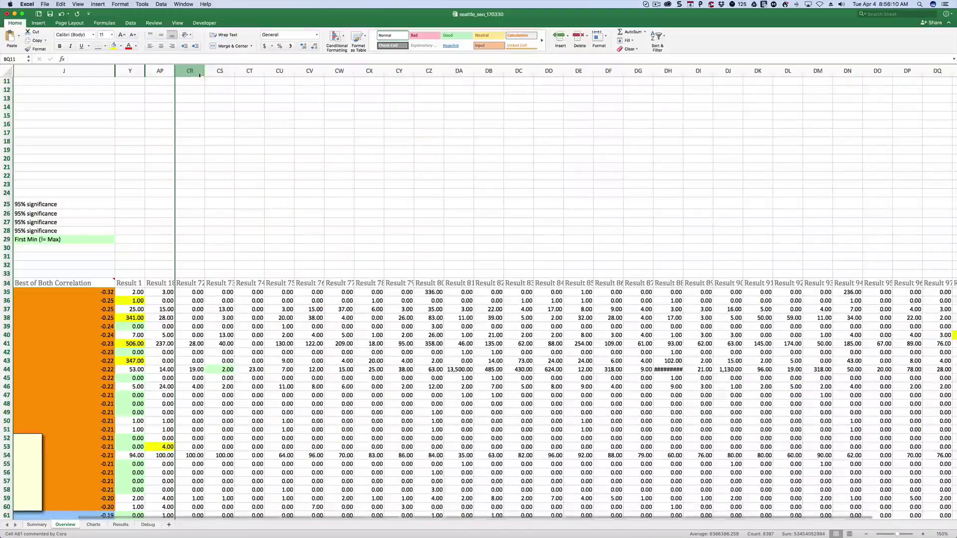
Hide the remaining Result 72 to Result 100 columns (CR to DT) in two batches
{"action": "left_click_drag", "start_coordinate": [199, 75], "coordinate": [937, 72]}
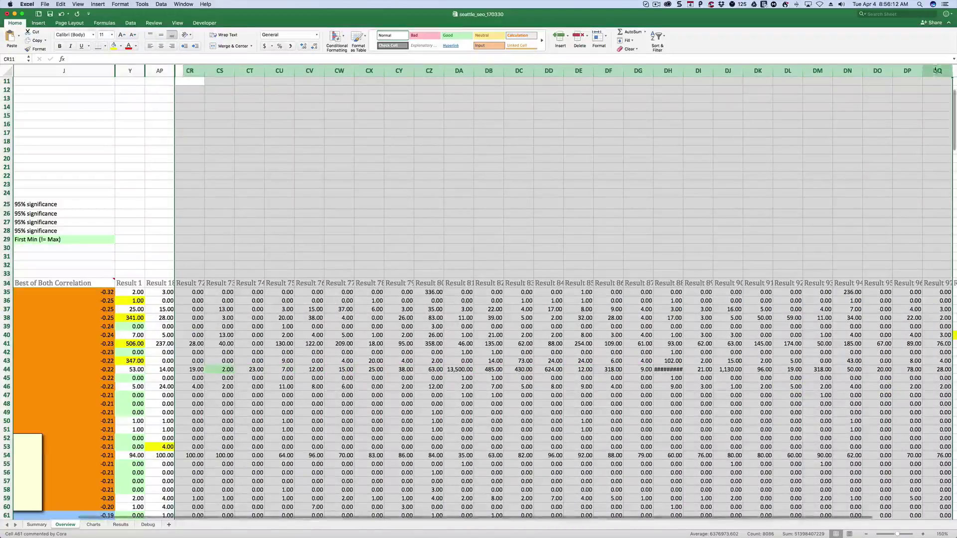
{"action": "right_click", "coordinate": [937, 71]}
{"action": "left_click", "coordinate": [898, 146]}
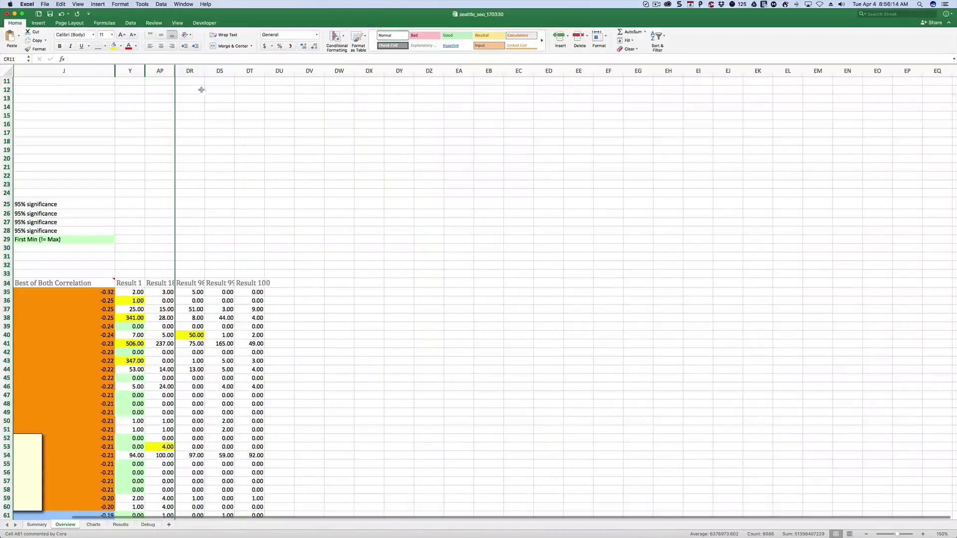
{"action": "left_click_drag", "start_coordinate": [190, 71], "coordinate": [254, 73]}
{"action": "right_click", "coordinate": [254, 72]}
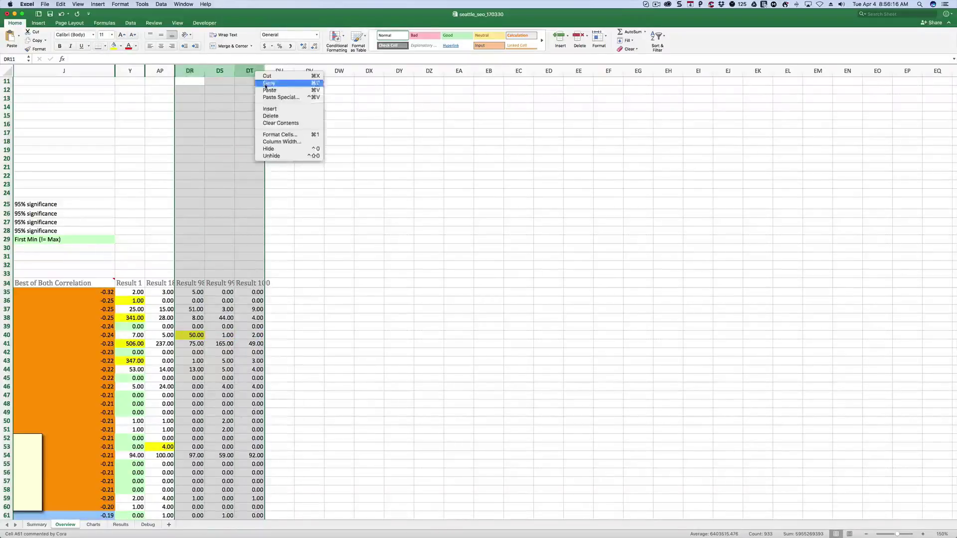
{"action": "left_click", "coordinate": [267, 149]}
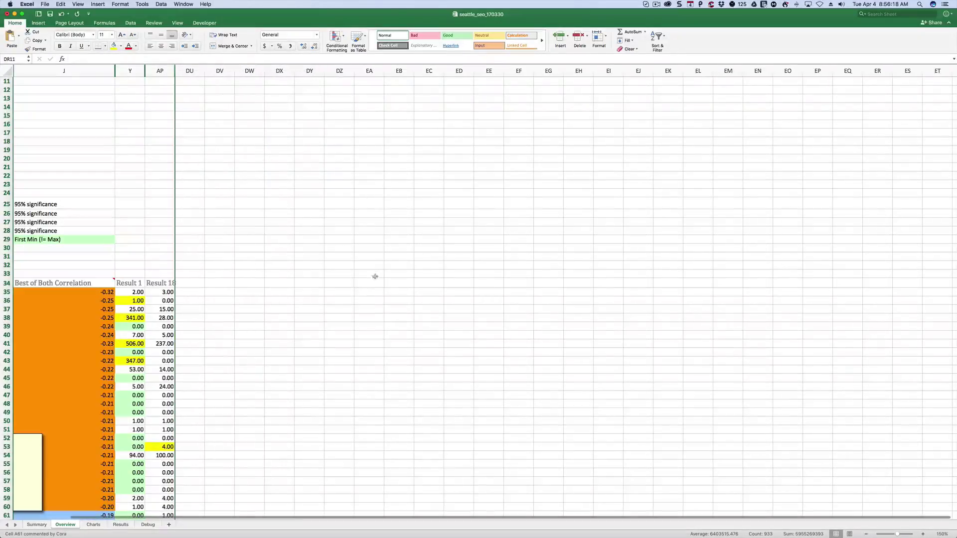
Widen the Result 1 and Result 18 columns to fit their headings and bring the Factor column back beside them
{"action": "left_click_drag", "start_coordinate": [176, 71], "coordinate": [149, 69]}
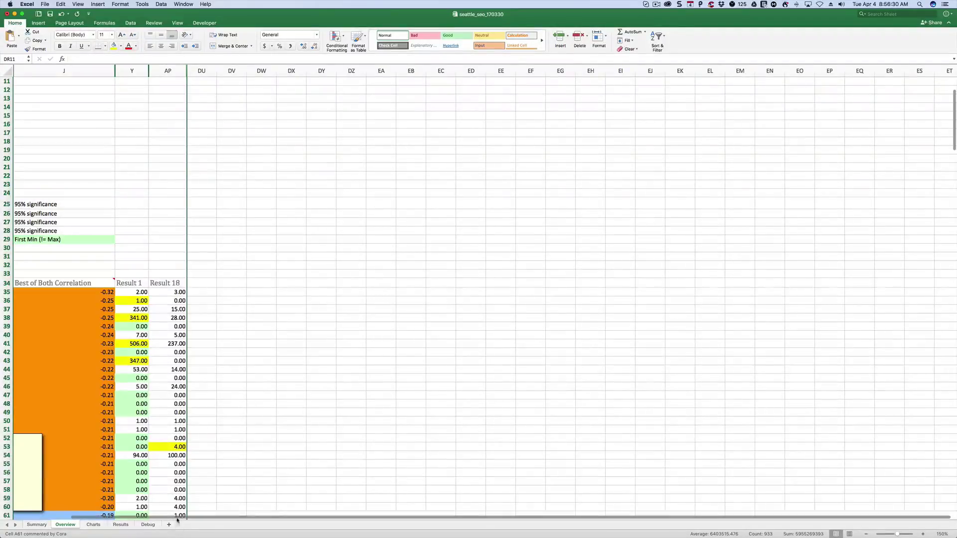
{"action": "left_click_drag", "start_coordinate": [176, 518], "coordinate": [134, 521]}
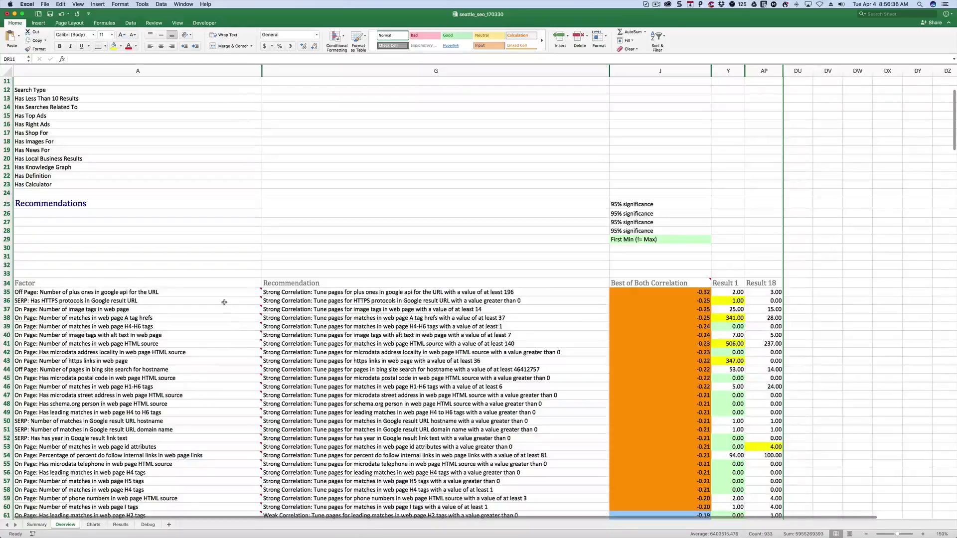
Examine the top factors' recommendations, comparing the Bing search pages for hostname row with the microdata postal code row
{"action": "mouse_move", "coordinate": [224, 301]}
{"action": "mouse_move", "coordinate": [301, 290]}
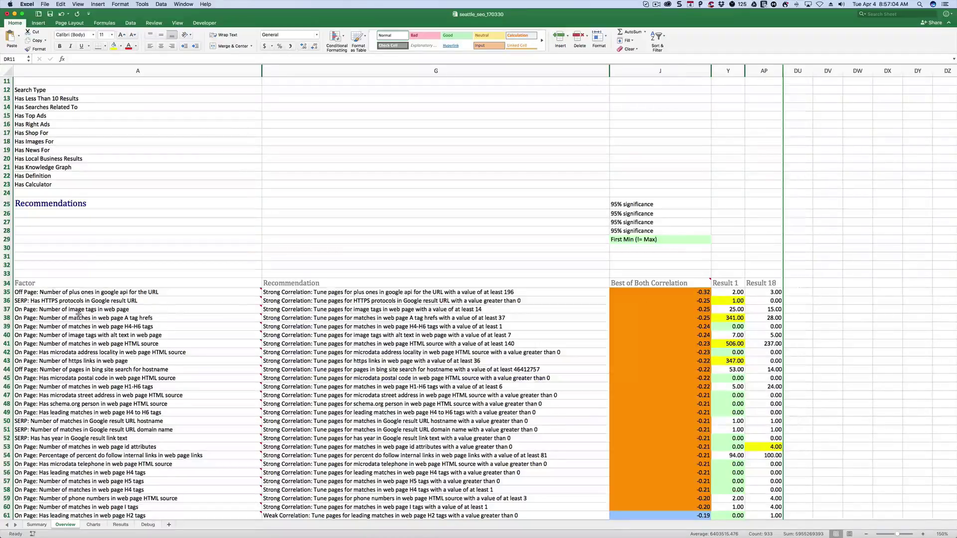
{"action": "mouse_move", "coordinate": [80, 316]}
{"action": "mouse_move", "coordinate": [259, 320]}
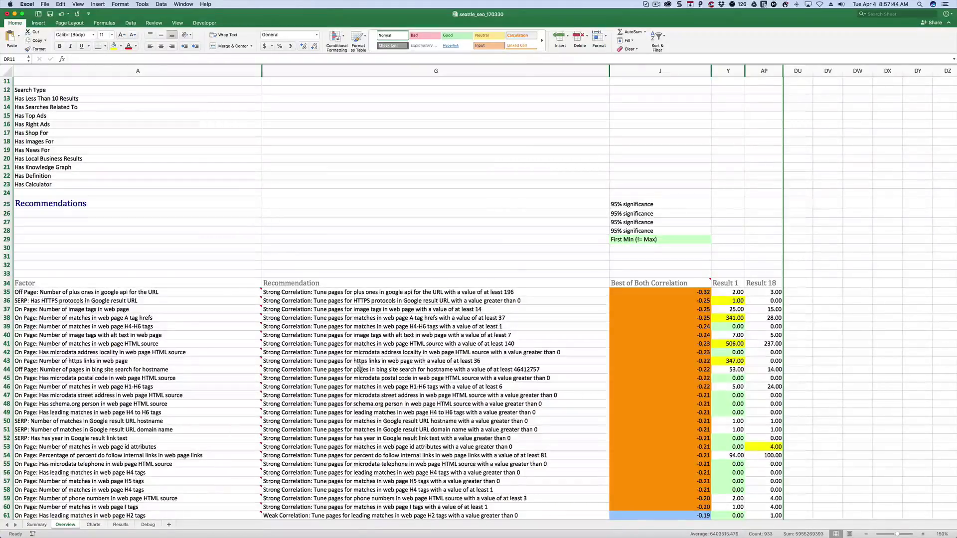
{"action": "left_click", "coordinate": [240, 370]}
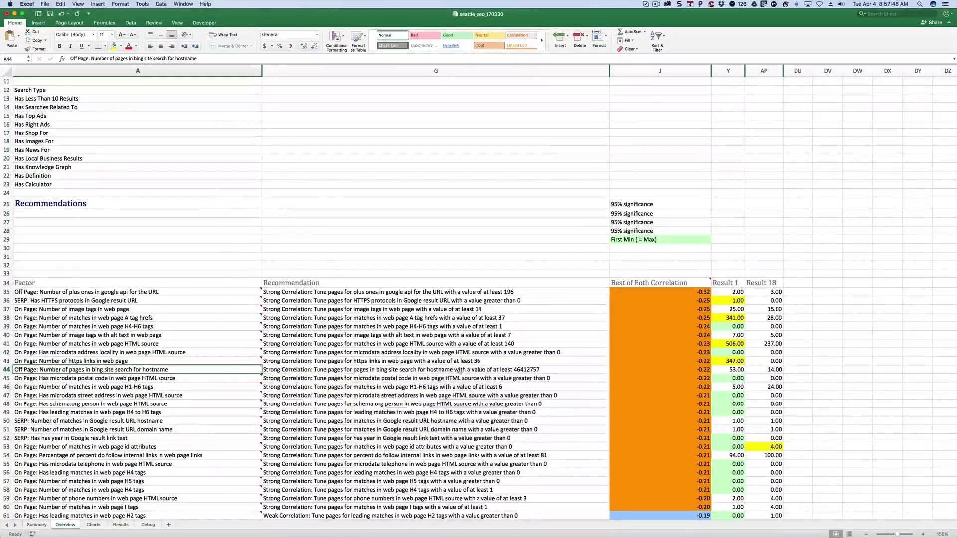
{"action": "left_click", "coordinate": [543, 372]}
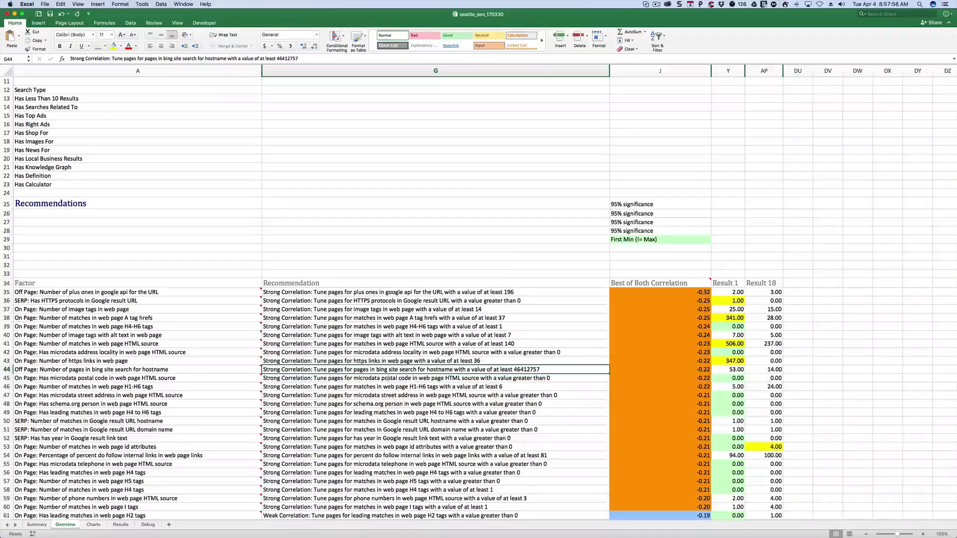
{"action": "left_click", "coordinate": [389, 379]}
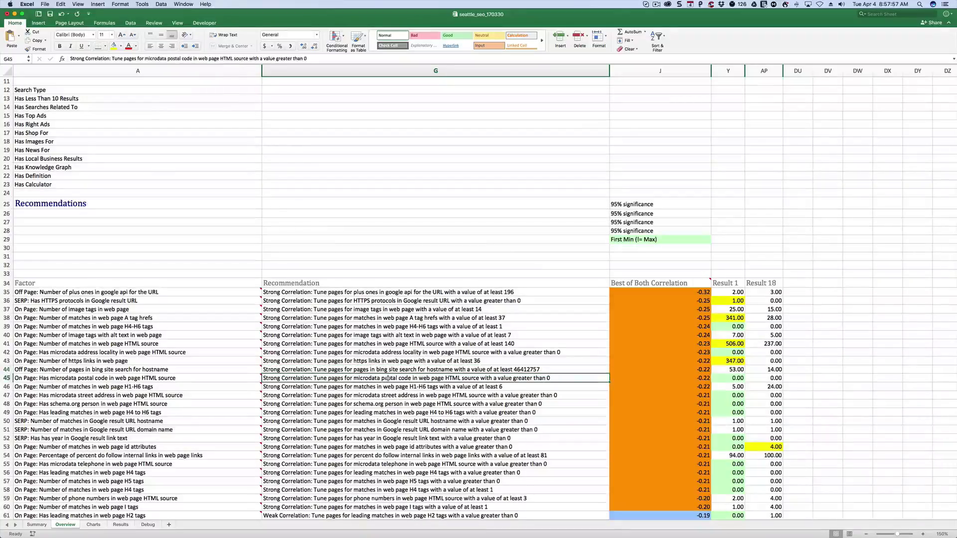
{"action": "left_click", "coordinate": [513, 369]}
{"action": "left_click", "coordinate": [408, 379]}
Check the recommendations for matches in the web page HTML source and for microdata address locality (G41 and G42)
{"action": "scroll", "coordinate": [451, 385], "scroll_direction": "down", "scroll_amount": 1}
{"action": "scroll", "coordinate": [452, 385], "scroll_direction": "down", "scroll_amount": 3}
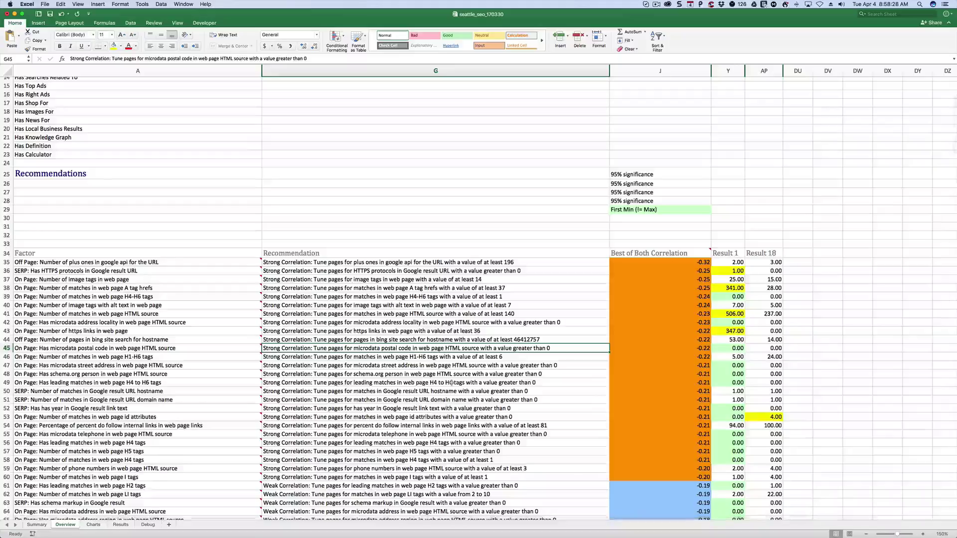
{"action": "left_click", "coordinate": [391, 315]}
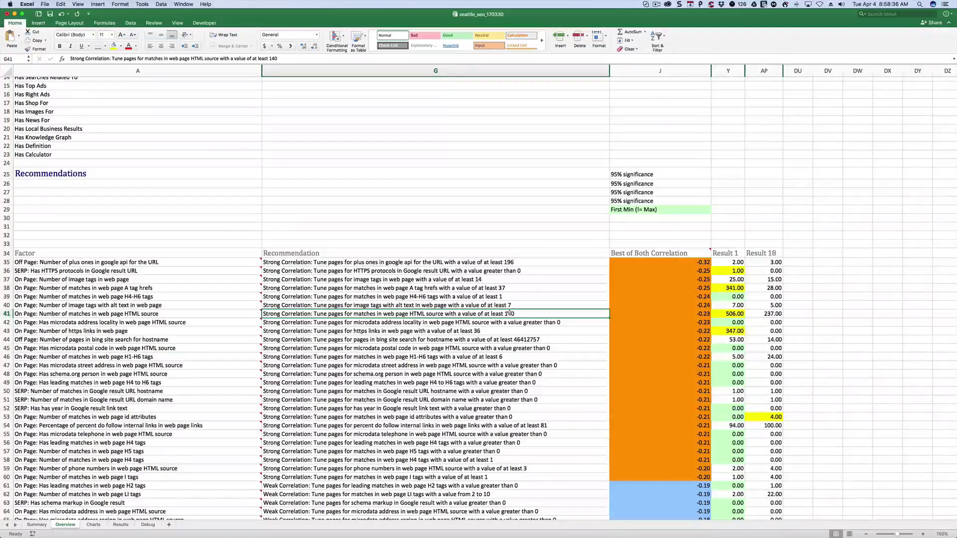
{"action": "left_click", "coordinate": [439, 323]}
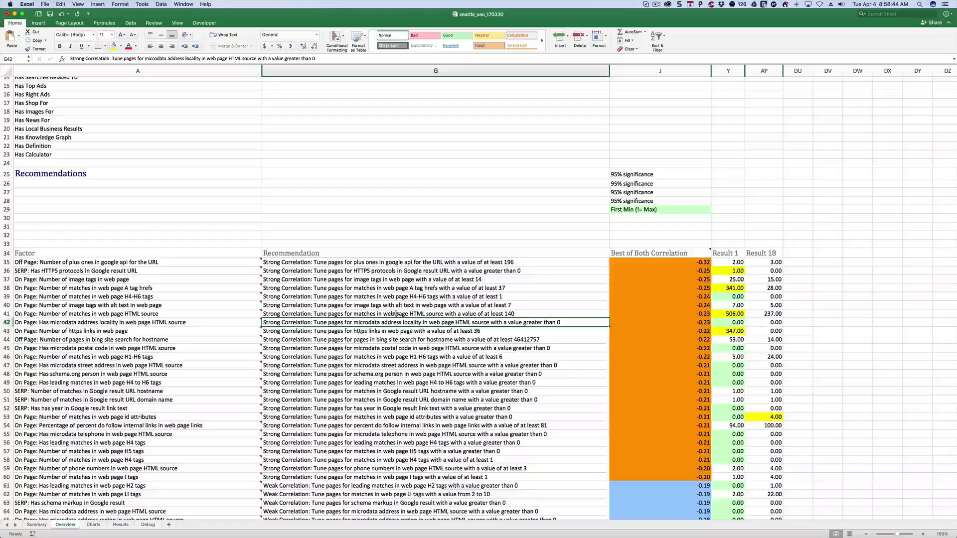
Review the recommendations list from the plus ones factor through the strong, weak and no correlation rows, ending at the sheet's beginning
{"action": "scroll", "coordinate": [395, 313], "scroll_direction": "down", "scroll_amount": 1}
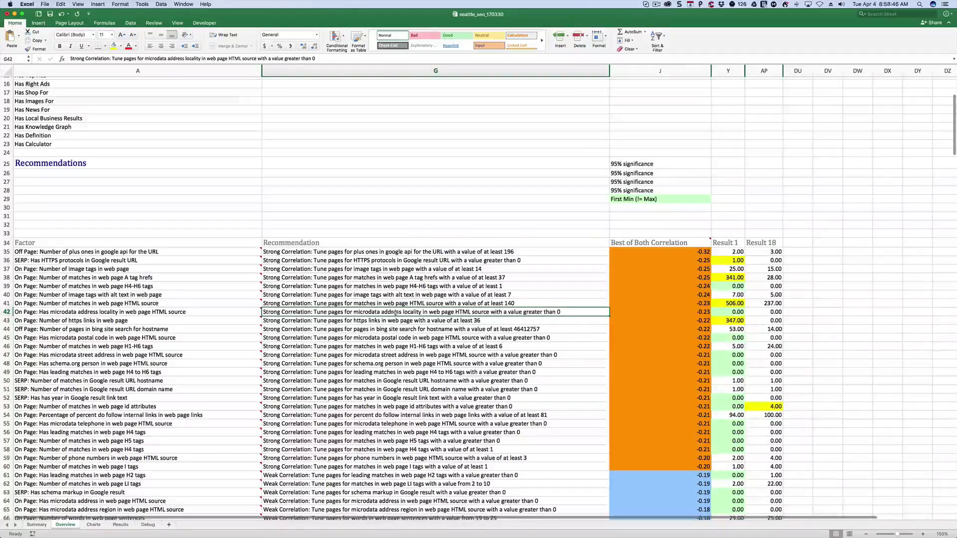
{"action": "scroll", "coordinate": [396, 313], "scroll_direction": "down", "scroll_amount": 4}
{"action": "scroll", "coordinate": [397, 315], "scroll_direction": "up", "scroll_amount": 5}
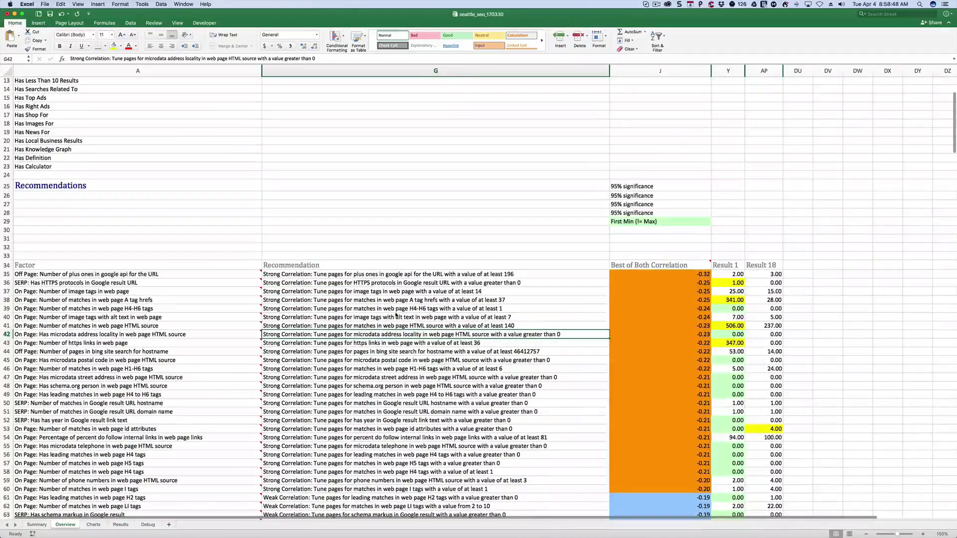
{"action": "scroll", "coordinate": [396, 315], "scroll_direction": "up", "scroll_amount": 4}
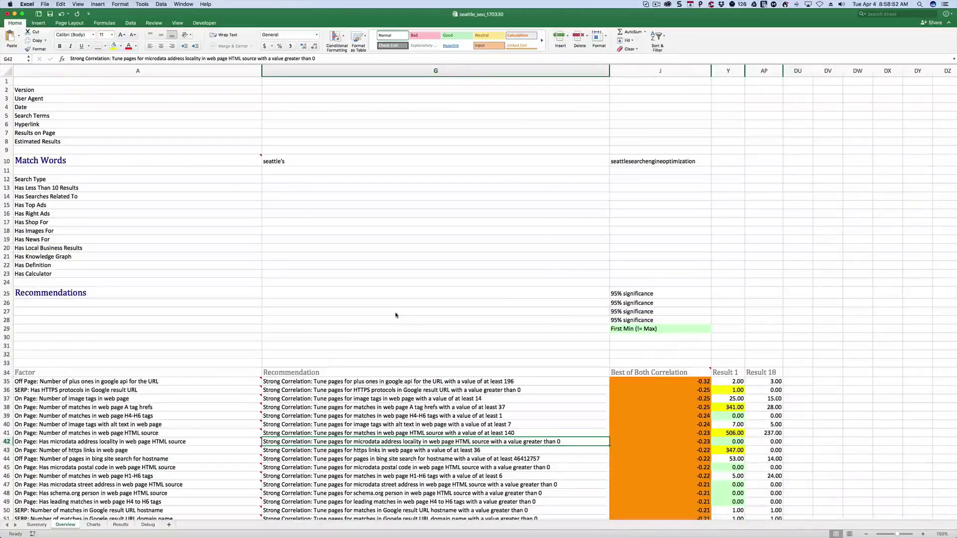
{"action": "scroll", "coordinate": [395, 315], "scroll_direction": "down", "scroll_amount": 5}
{"action": "scroll", "coordinate": [396, 316], "scroll_direction": "down", "scroll_amount": 2}
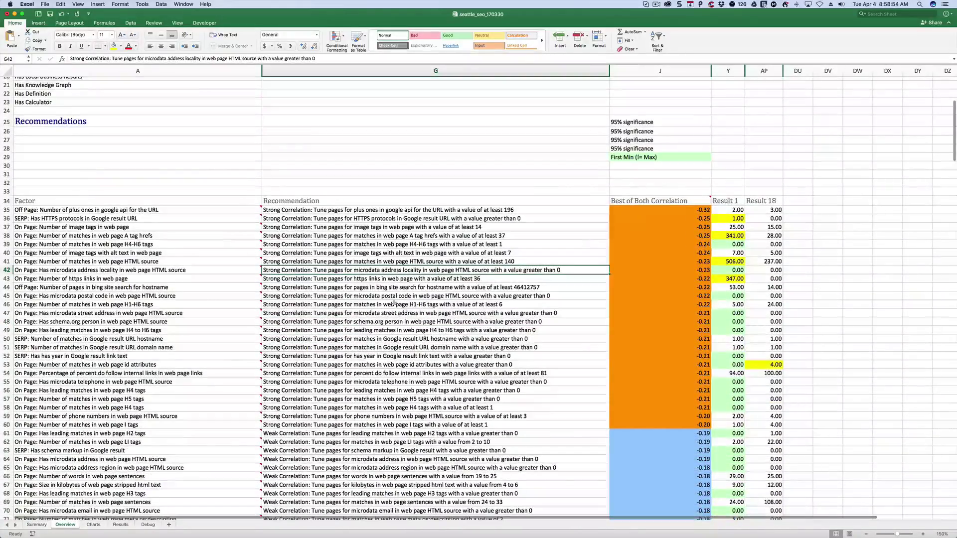
{"action": "left_click", "coordinate": [386, 211]}
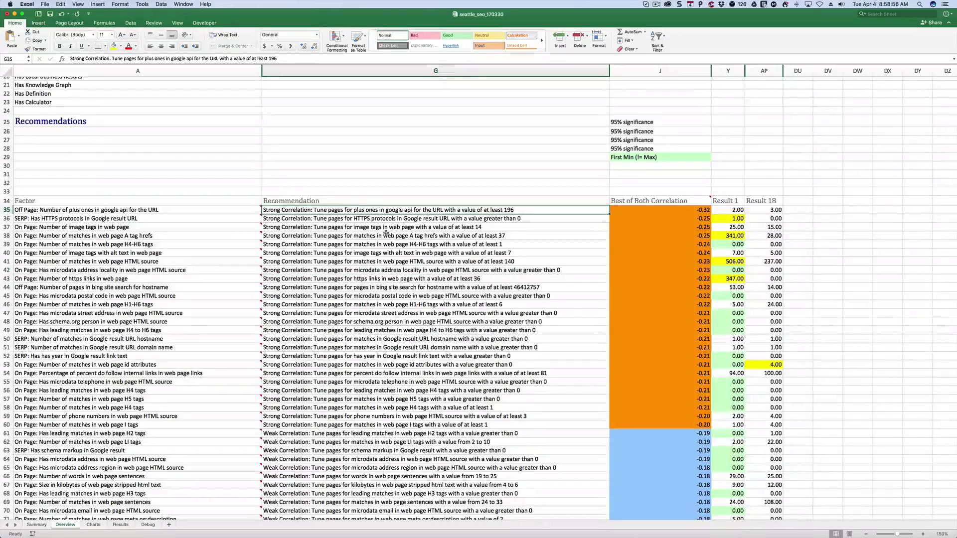
{"action": "scroll", "coordinate": [392, 247], "scroll_direction": "down", "scroll_amount": 2}
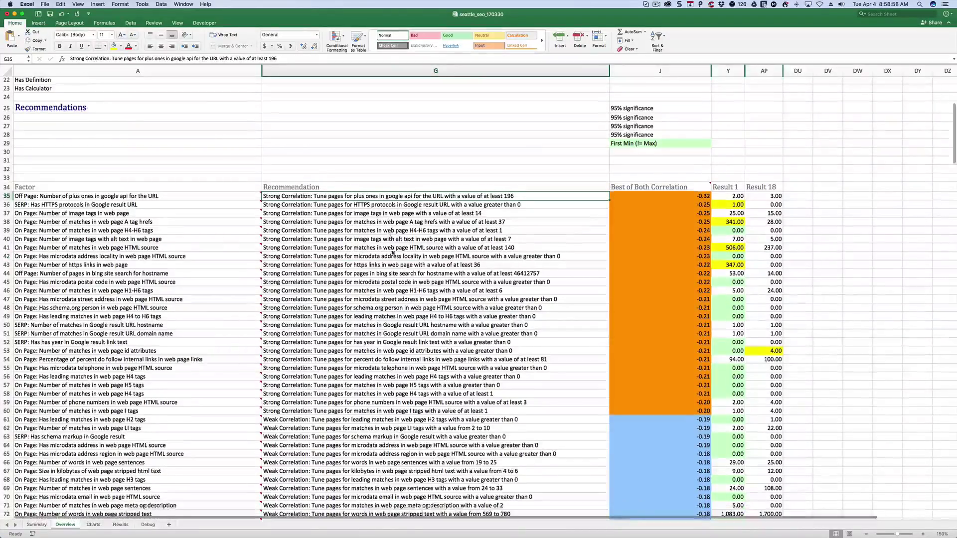
{"action": "scroll", "coordinate": [397, 272], "scroll_direction": "down", "scroll_amount": 3}
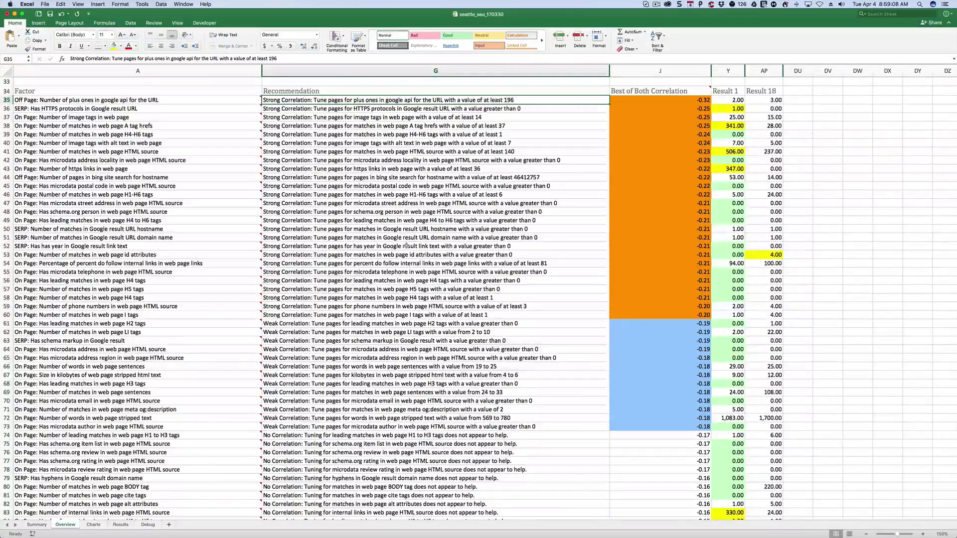
{"action": "scroll", "coordinate": [409, 246], "scroll_direction": "up", "scroll_amount": 10}
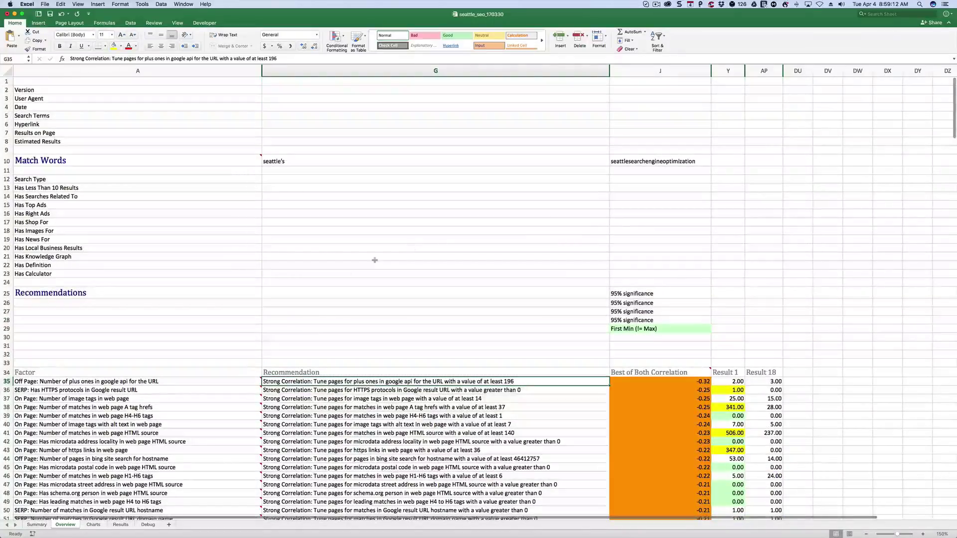
Examine the average-by-page charts and recommendations on the Charts sheet, from Google result display URL matches through the top level domain factors
{"action": "left_click", "coordinate": [93, 525]}
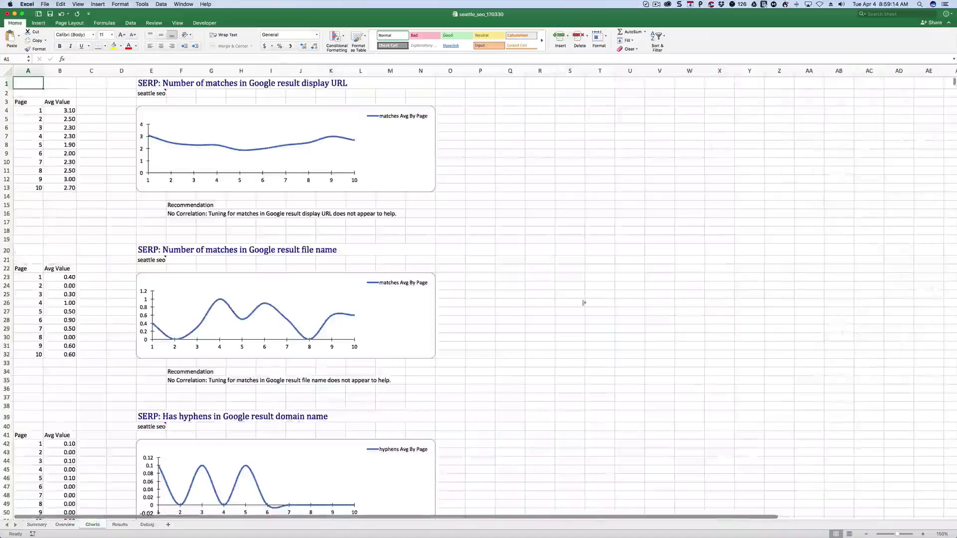
{"action": "scroll", "coordinate": [609, 301], "scroll_direction": "down", "scroll_amount": 15}
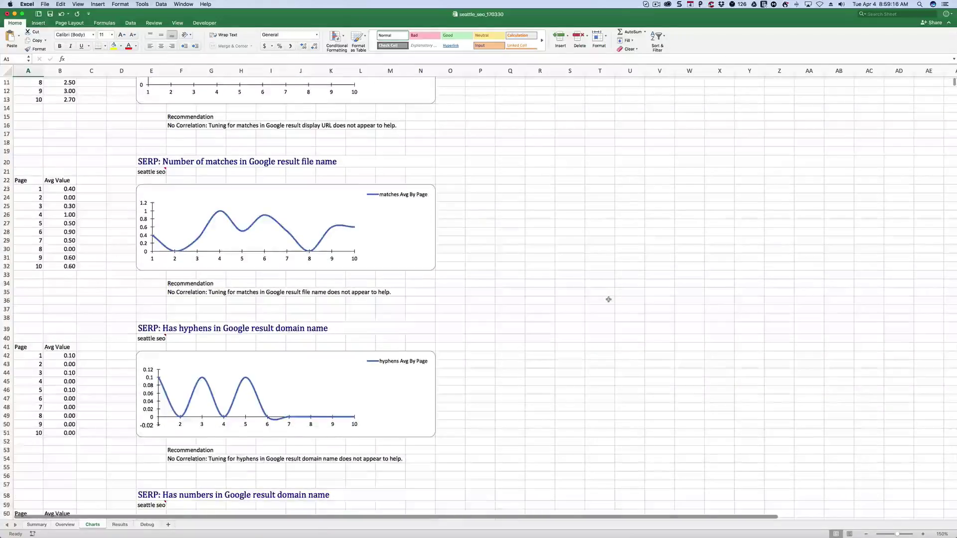
{"action": "scroll", "coordinate": [609, 301], "scroll_direction": "down", "scroll_amount": 12}
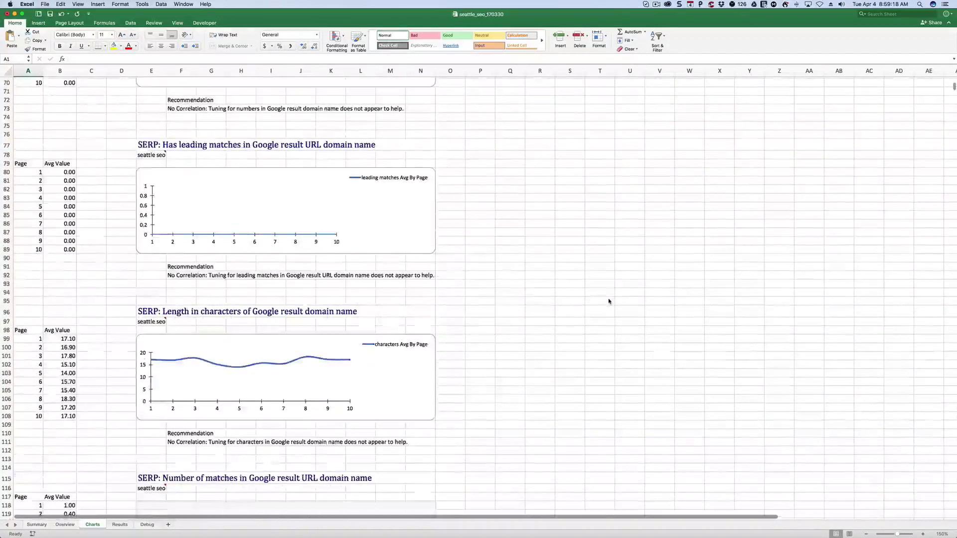
{"action": "scroll", "coordinate": [609, 301], "scroll_direction": "down", "scroll_amount": 7}
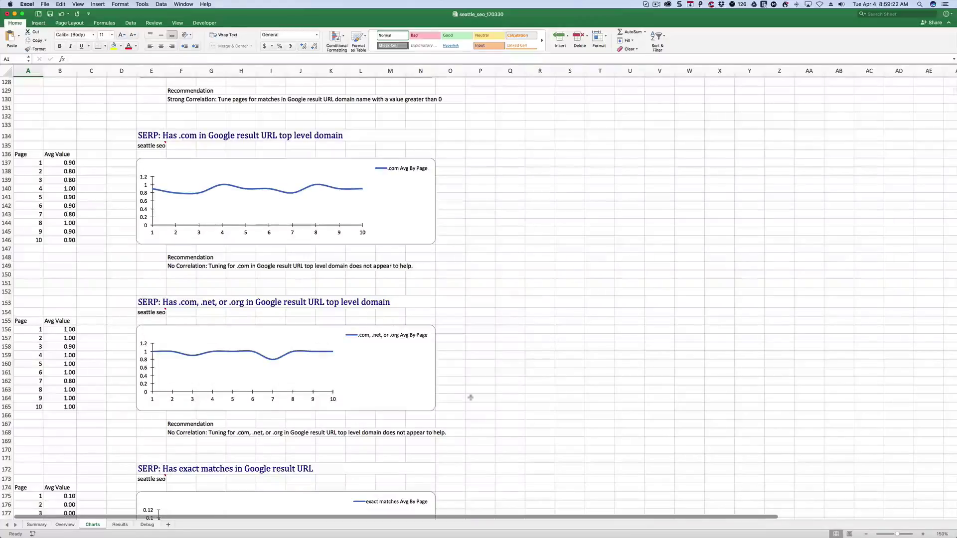
Check the Summary sheet against the Overview factors, ending on the Overview recommendation for matches in web page HTML source (G41)
{"action": "left_click", "coordinate": [66, 525]}
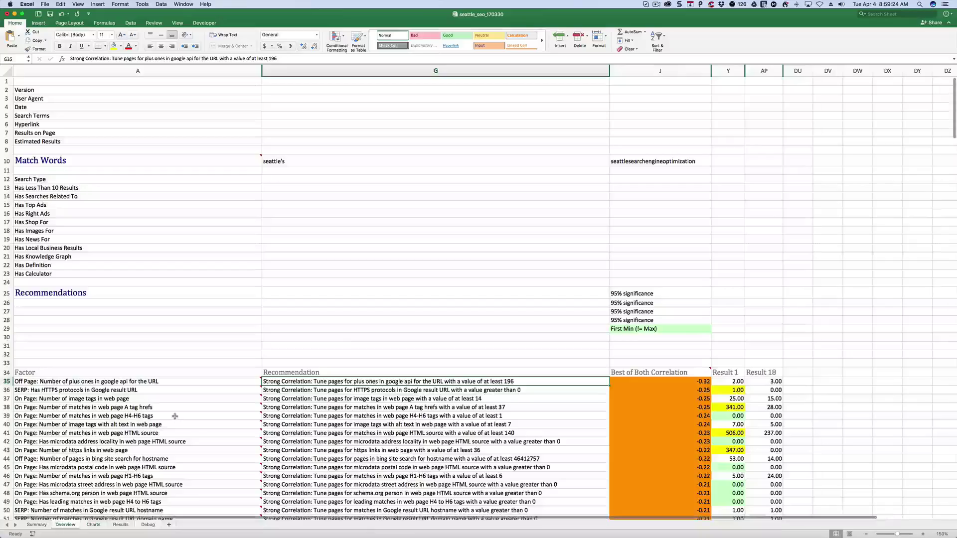
{"action": "left_click", "coordinate": [36, 525]}
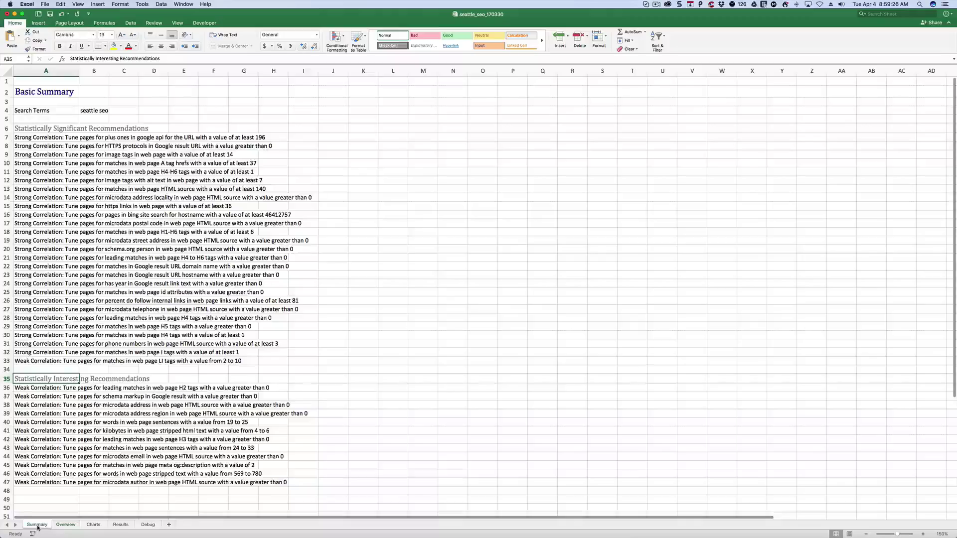
{"action": "left_click", "coordinate": [60, 525]}
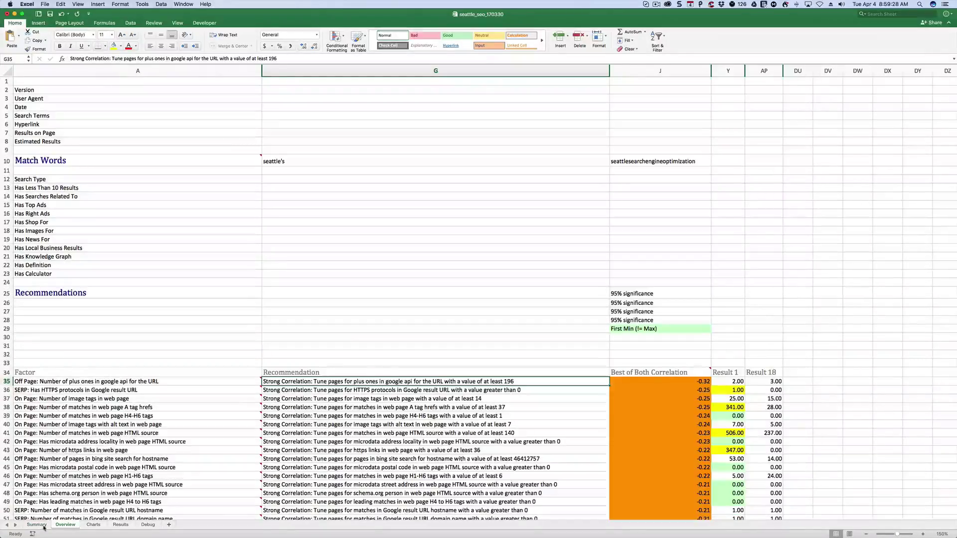
{"action": "scroll", "coordinate": [204, 414], "scroll_direction": "down", "scroll_amount": 5}
{"action": "mouse_move", "coordinate": [202, 408]}
{"action": "scroll", "coordinate": [202, 407], "scroll_direction": "down", "scroll_amount": 1}
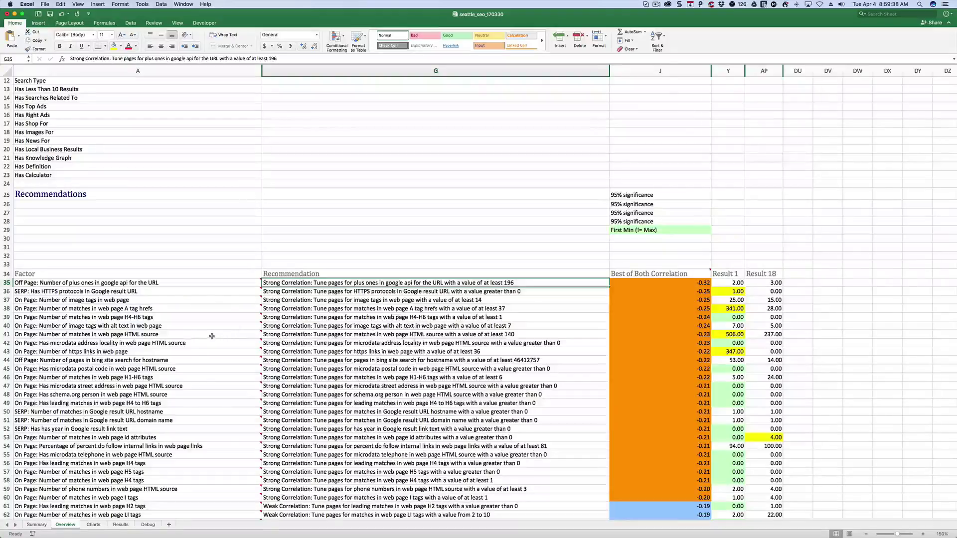
{"action": "left_click", "coordinate": [268, 335]}
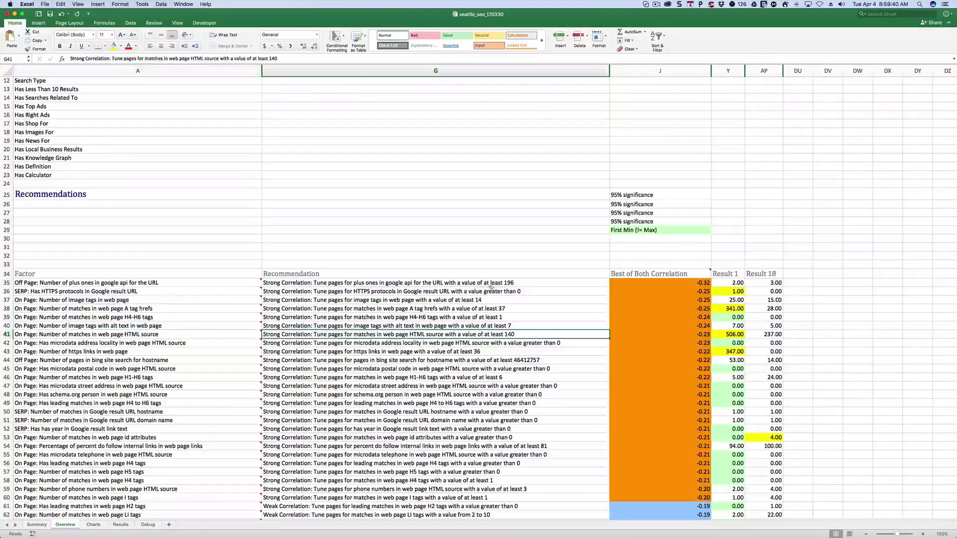
Unhide the Spearman's and Pearson's correlation columns between Recommendation (G) and Best of Both Correlation (J)
{"action": "left_click", "coordinate": [467, 71]}
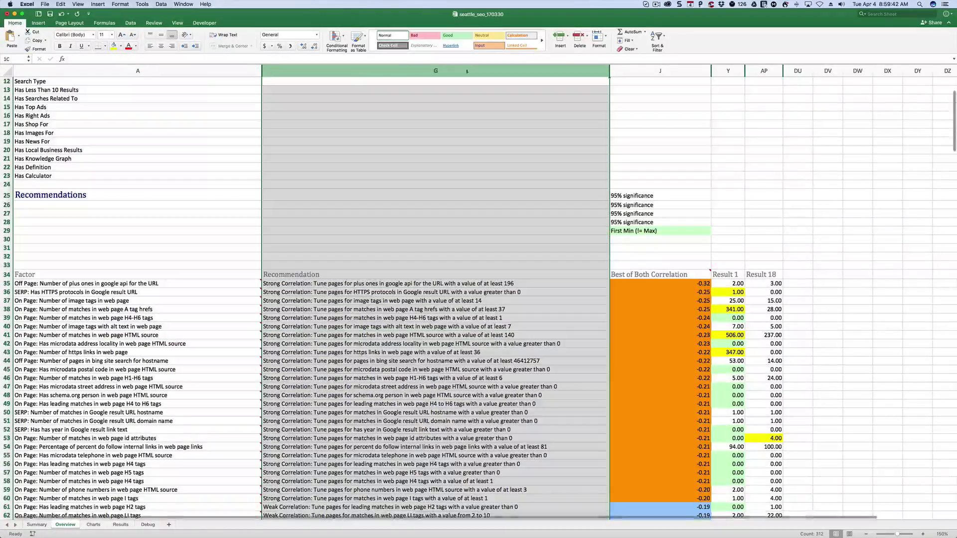
{"action": "left_click", "coordinate": [671, 74], "text": "shift"}
{"action": "right_click", "coordinate": [672, 75]}
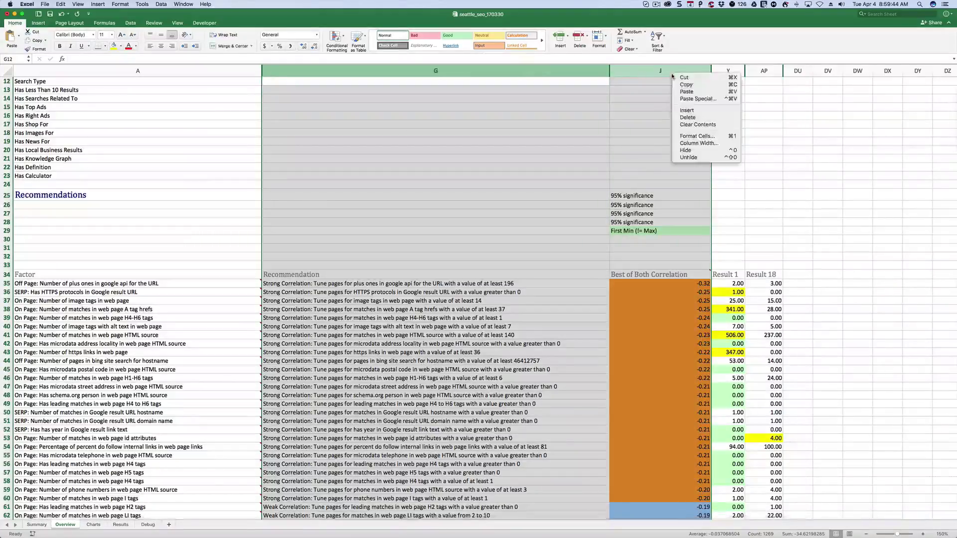
{"action": "left_click", "coordinate": [691, 158]}
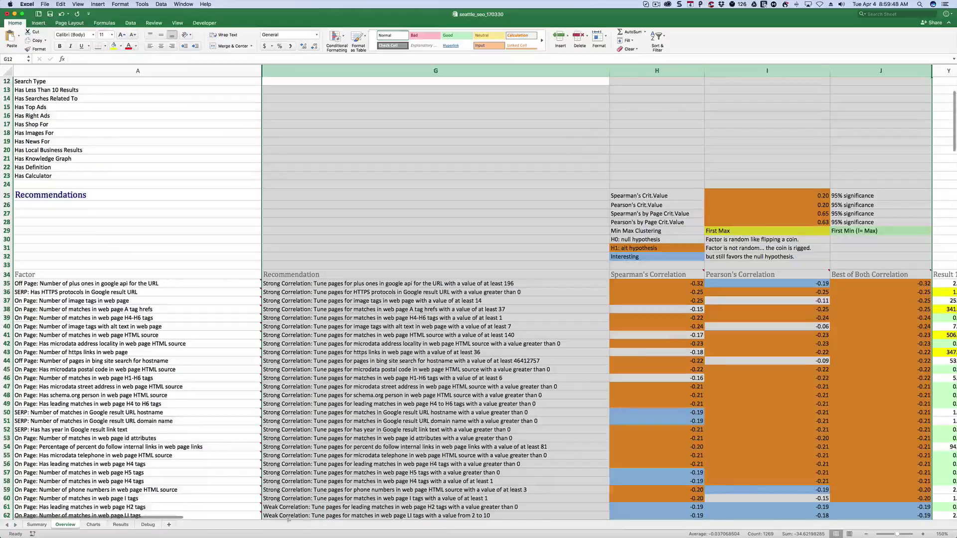
{"action": "scroll", "coordinate": [205, 520], "scroll_direction": "right", "scroll_amount": 3}
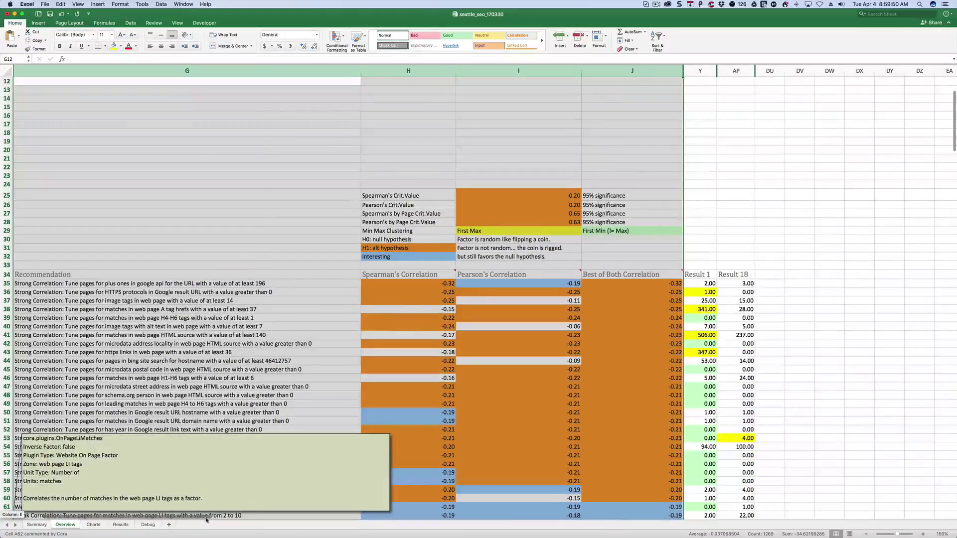
Unhide the columns between Best of Both Correlation (J) and Result 18 (AP), including Factor Docs
{"action": "left_click", "coordinate": [770, 116]}
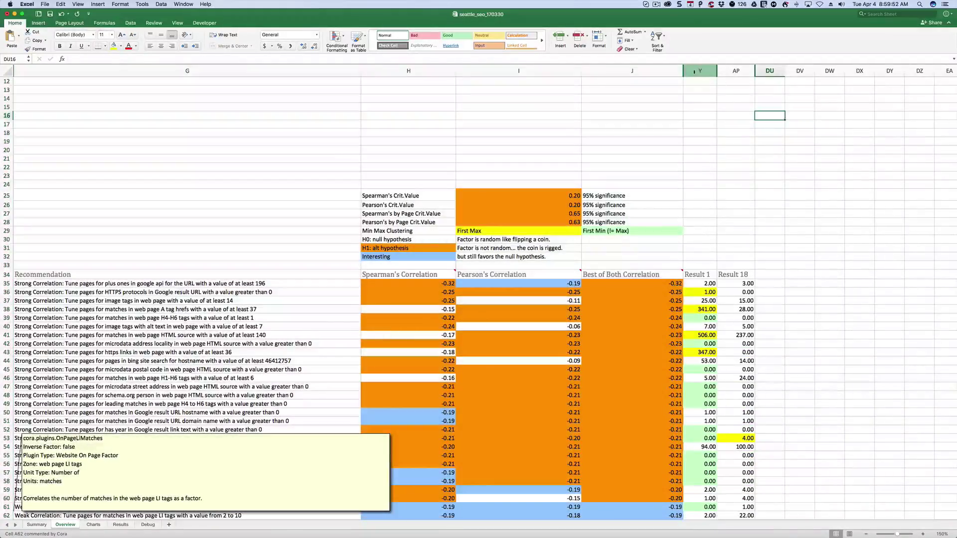
{"action": "left_click", "coordinate": [694, 72]}
{"action": "right_click", "coordinate": [694, 71]}
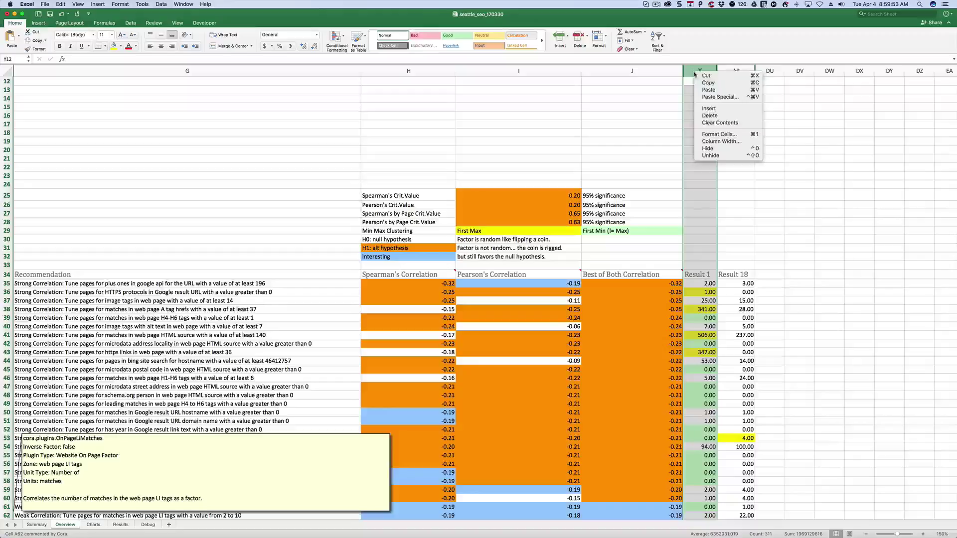
{"action": "left_click", "coordinate": [718, 157]}
{"action": "left_click_drag", "start_coordinate": [632, 71], "coordinate": [736, 71]}
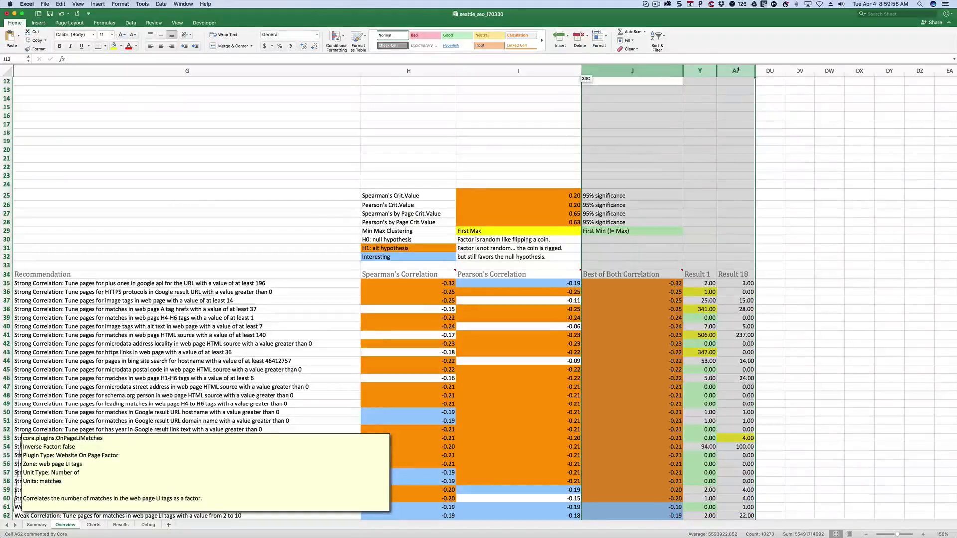
{"action": "right_click", "coordinate": [738, 70]}
{"action": "left_click", "coordinate": [752, 153]}
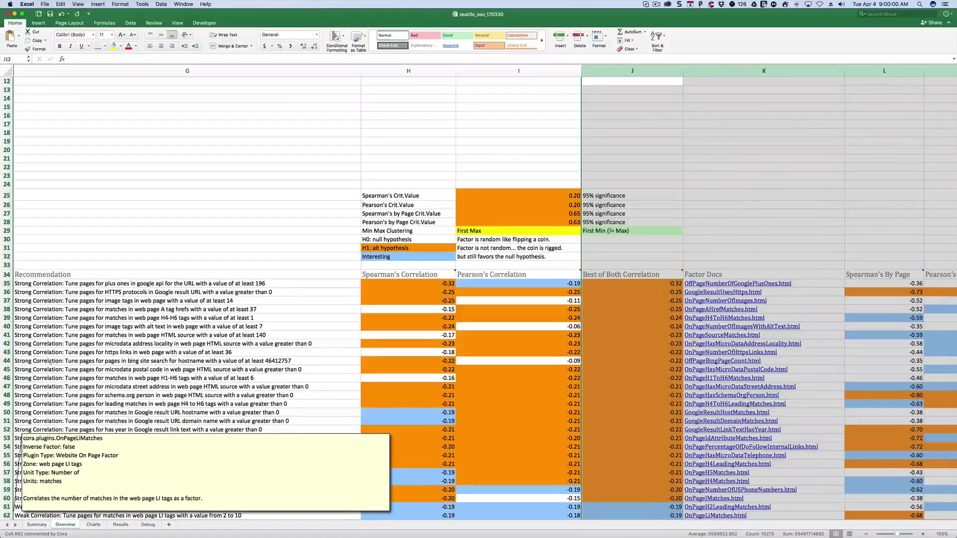
Copy the Factor Docs entry OnPageSourceMatches.html (K41) from the row for matches in web page HTML source
{"action": "left_click", "coordinate": [6, 335]}
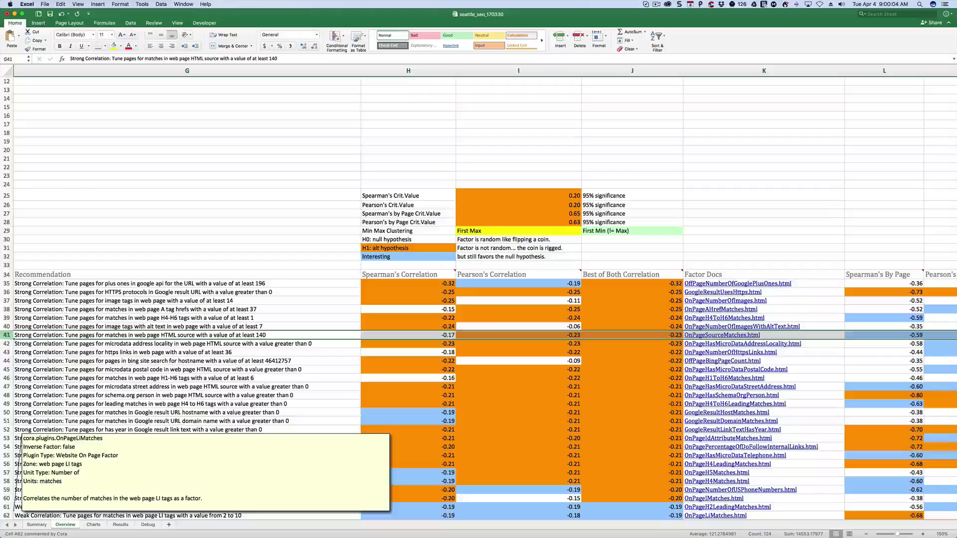
{"action": "right_click", "coordinate": [721, 336]}
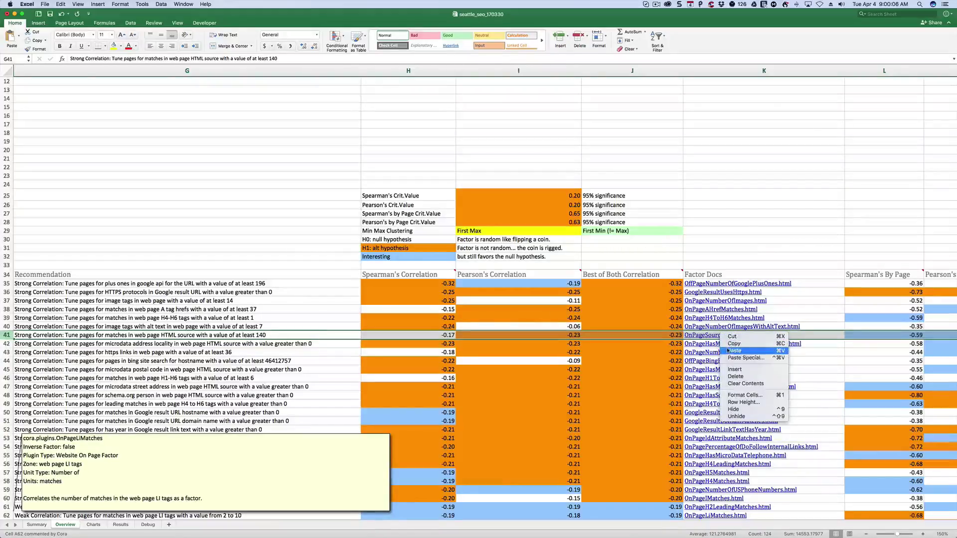
{"action": "left_click", "coordinate": [728, 346]}
{"action": "left_click", "coordinate": [792, 336]}
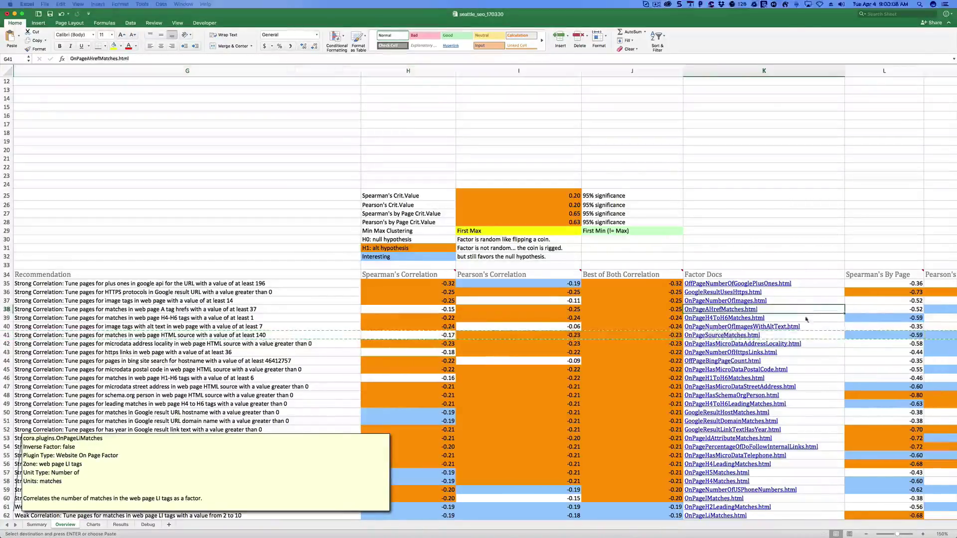
{"action": "right_click", "coordinate": [791, 336]}
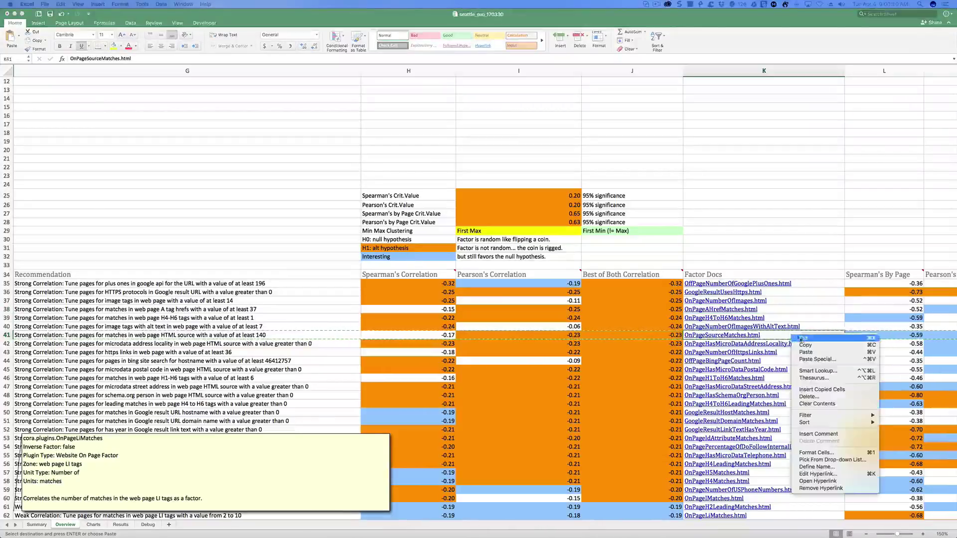
{"action": "left_click", "coordinate": [804, 347]}
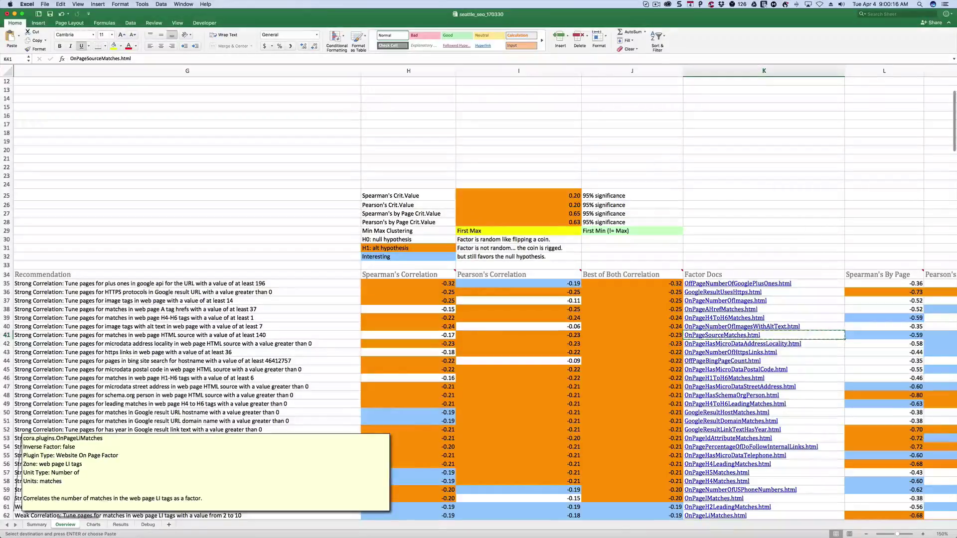
Search the Debug sheet for OnPageSourceMatches, using the copied file name without its .html extension
{"action": "left_click", "coordinate": [146, 525]}
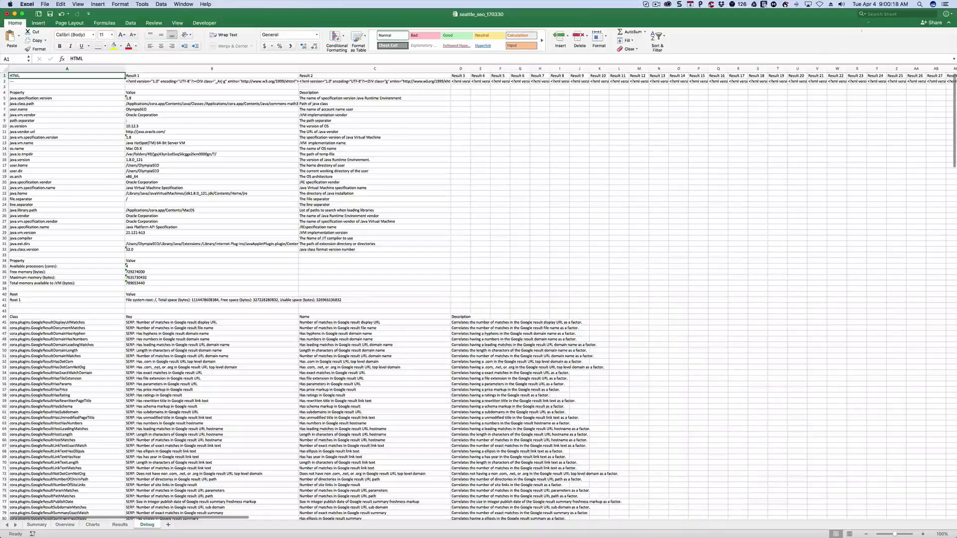
{"action": "left_click", "coordinate": [875, 14]}
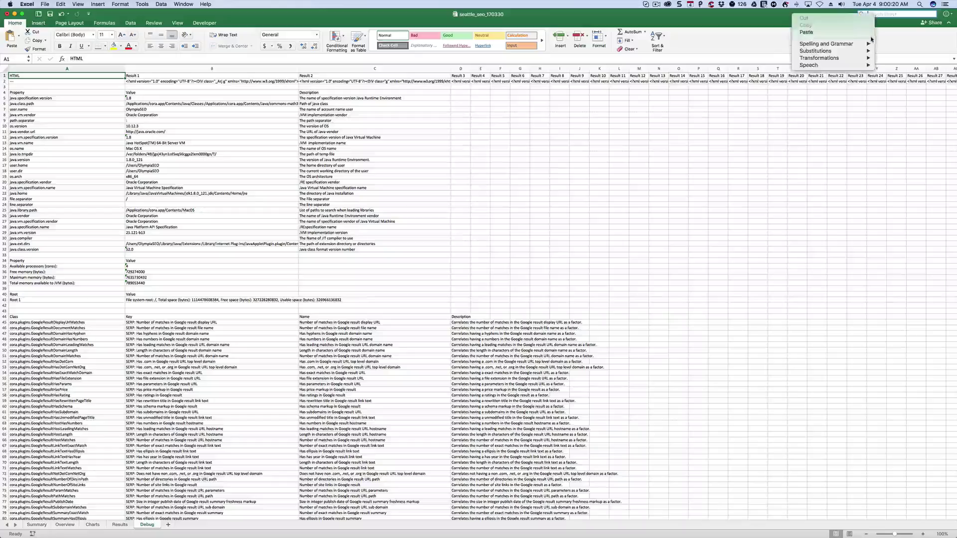
{"action": "left_click", "coordinate": [867, 36]}
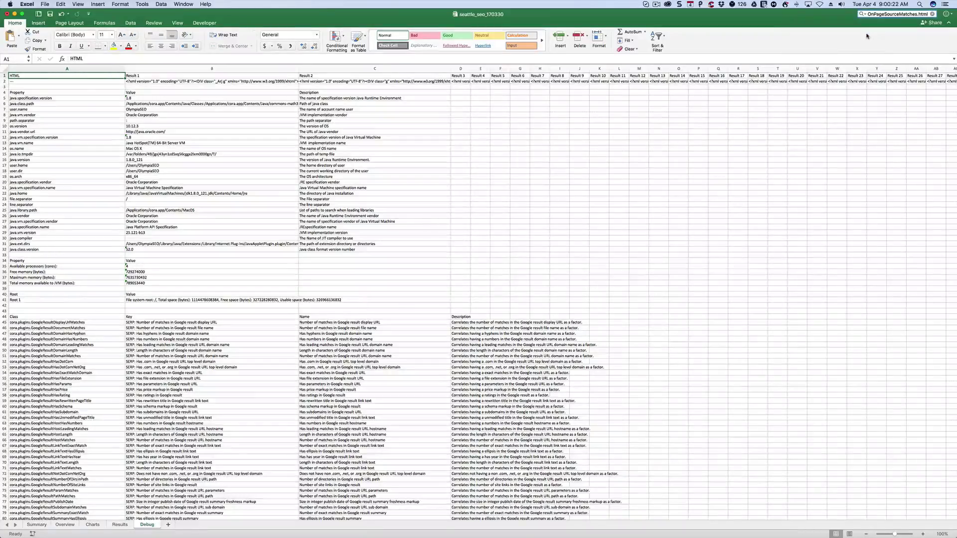
{"action": "key", "text": "BackSpace"}
{"action": "key", "text": "BackSpace"}
{"action": "key", "text": "BackSpace"}
{"action": "key", "text": "BackSpace"}
{"action": "key", "text": "BackSpace"}
{"action": "key", "text": "BackSpace"}
{"action": "type", "text": "s"}
{"action": "key", "text": "Return"}
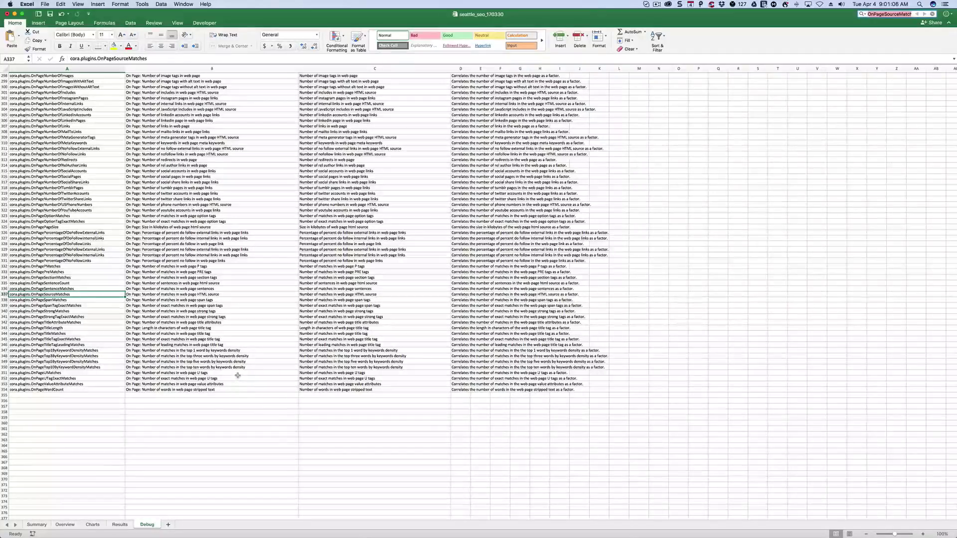
Review the Debug sheet's factor class list from OnPageSourceMatches back up to the first Google result classes, and return to the Summary sheet
{"action": "scroll", "coordinate": [238, 375], "scroll_direction": "up", "scroll_amount": 5}
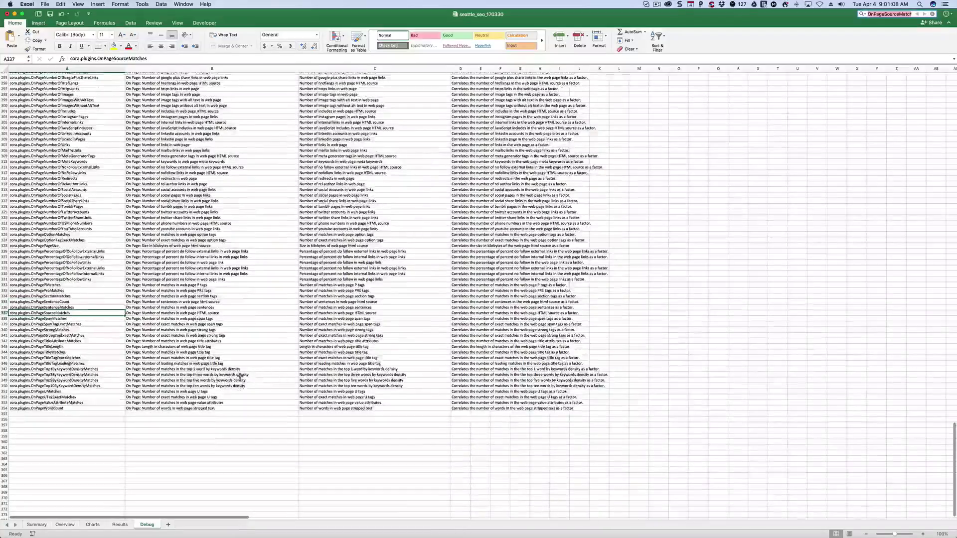
{"action": "scroll", "coordinate": [240, 379], "scroll_direction": "up", "scroll_amount": 15}
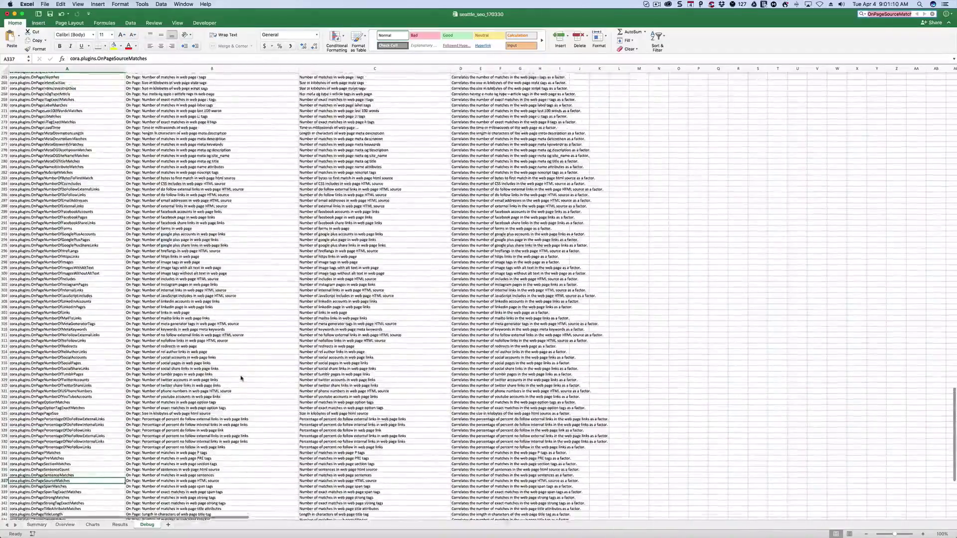
{"action": "scroll", "coordinate": [241, 378], "scroll_direction": "up", "scroll_amount": 20}
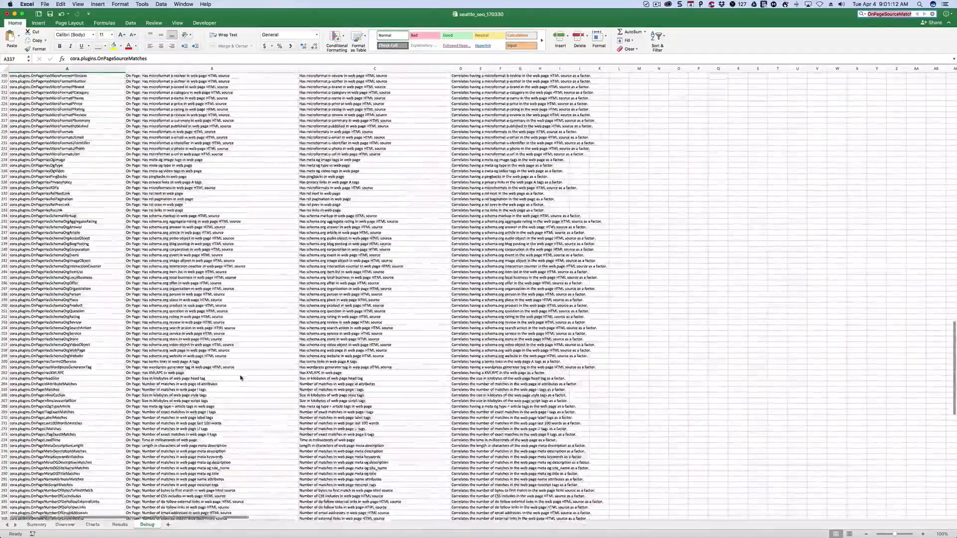
{"action": "scroll", "coordinate": [240, 378], "scroll_direction": "up", "scroll_amount": 20}
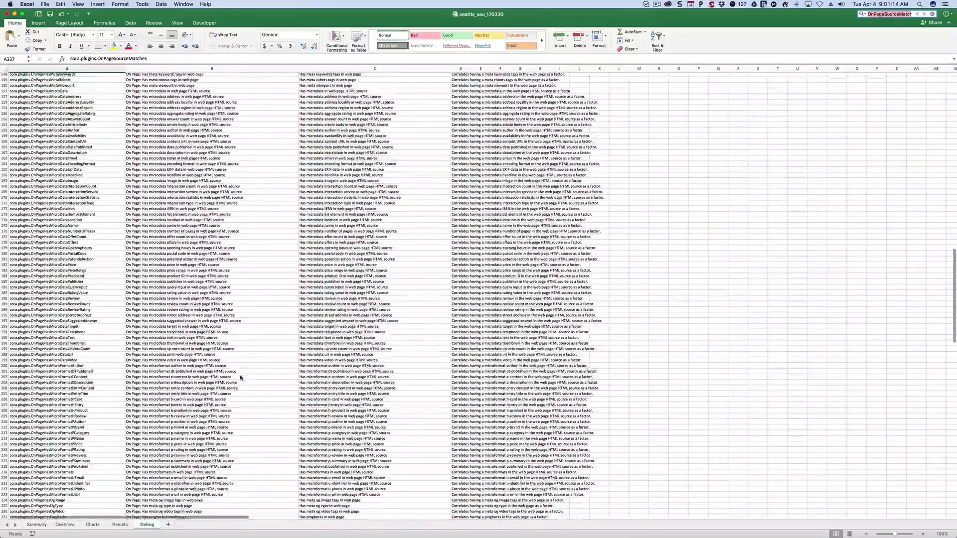
{"action": "scroll", "coordinate": [241, 377], "scroll_direction": "up", "scroll_amount": 12}
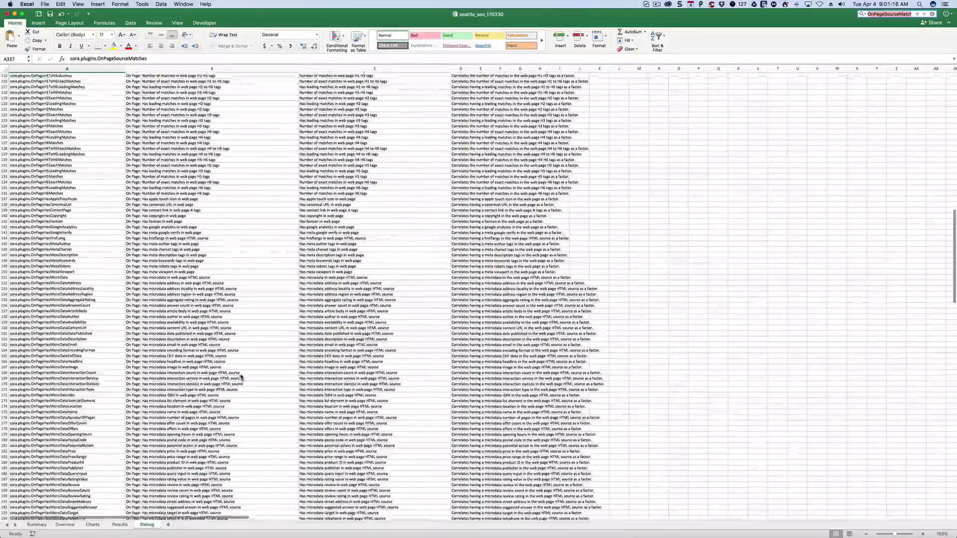
{"action": "scroll", "coordinate": [241, 378], "scroll_direction": "up", "scroll_amount": 13}
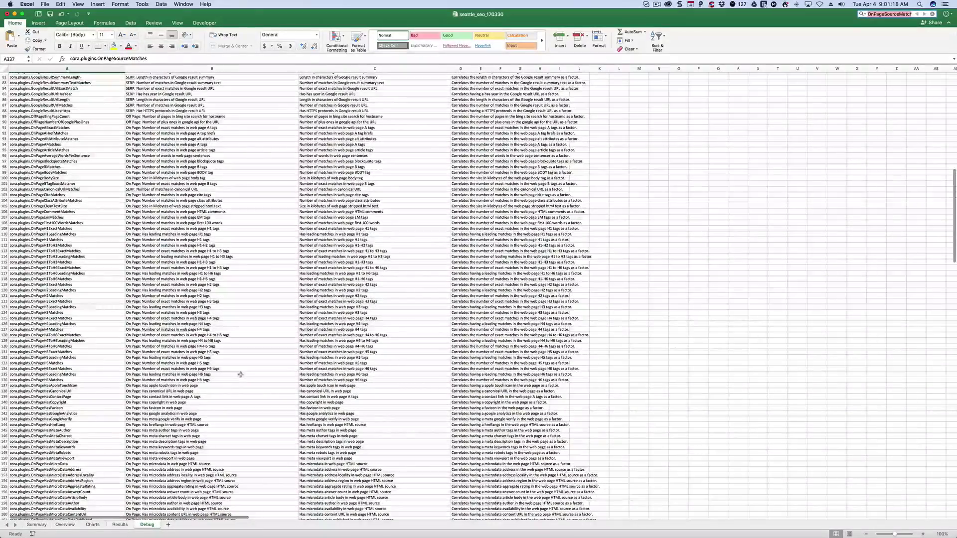
{"action": "scroll", "coordinate": [241, 377], "scroll_direction": "up", "scroll_amount": 6}
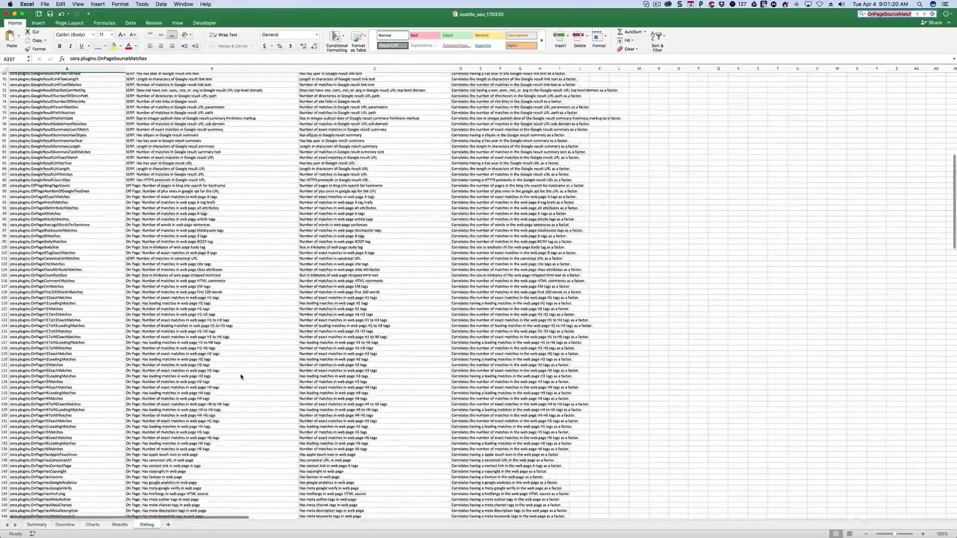
{"action": "scroll", "coordinate": [241, 377], "scroll_direction": "up", "scroll_amount": 10}
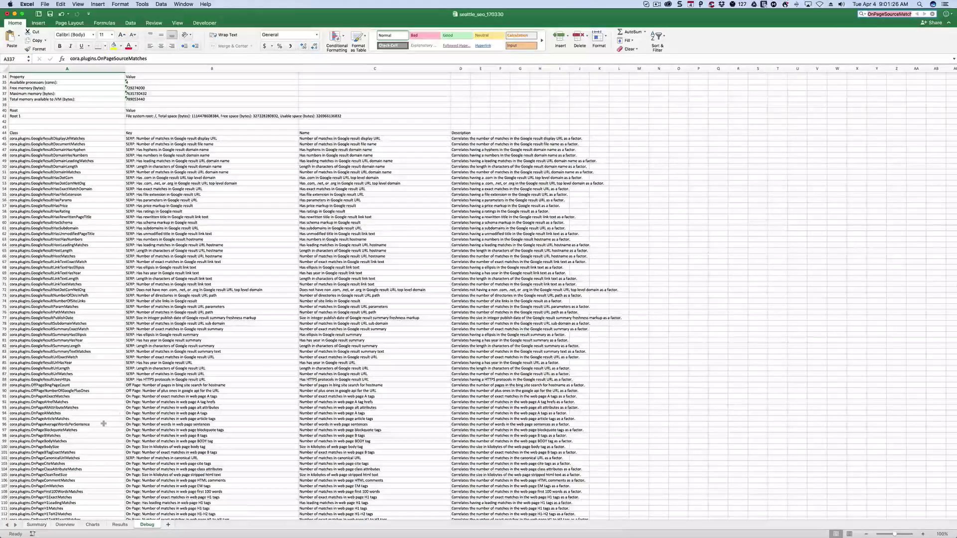
{"action": "left_click", "coordinate": [36, 525]}
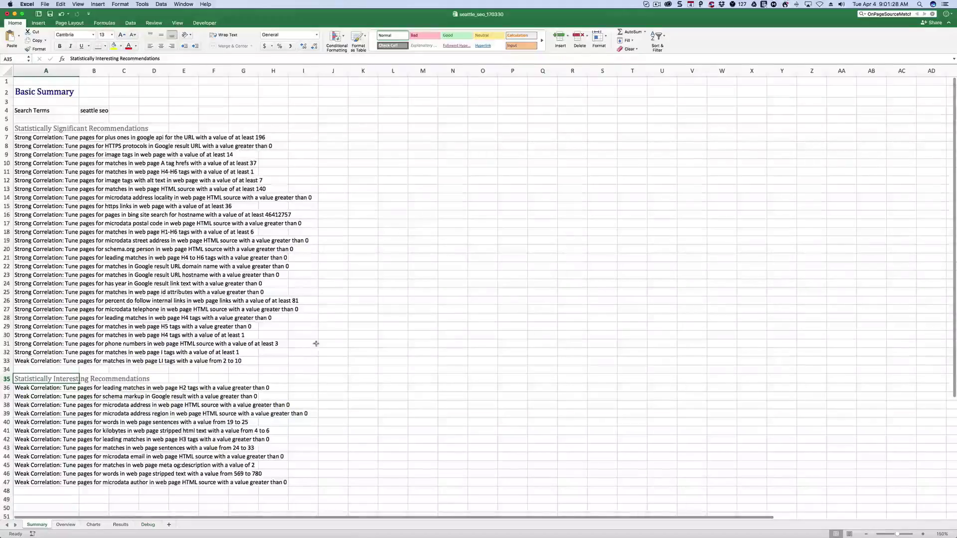